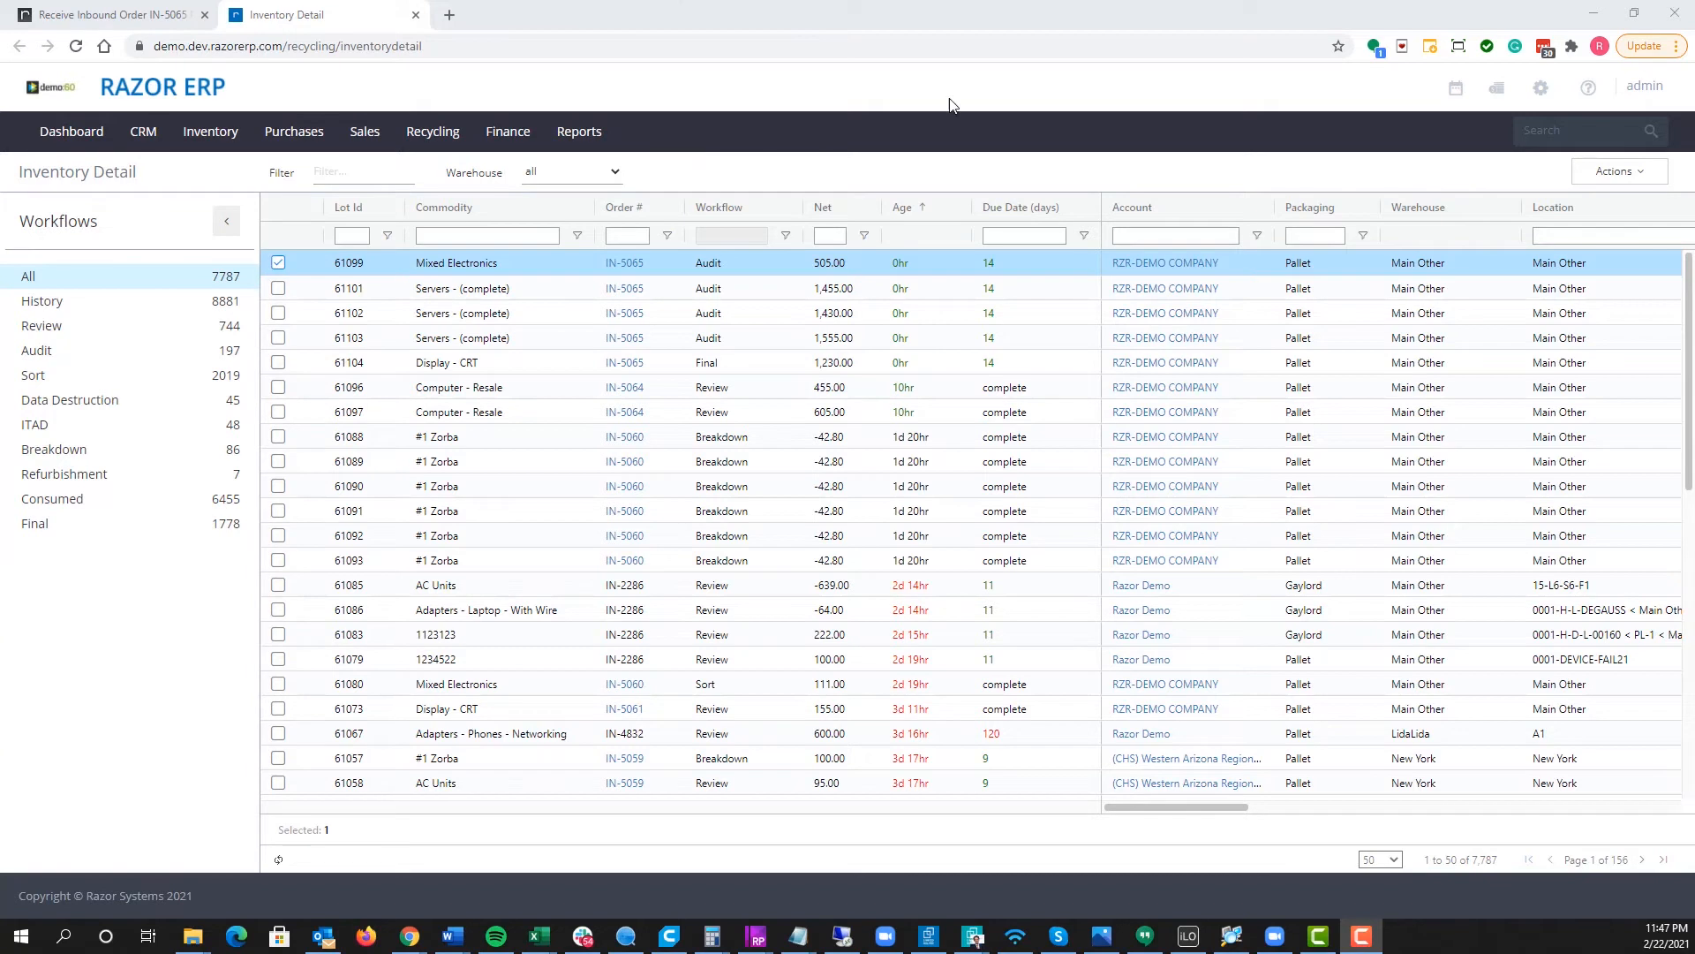
Step: Show the lots in the Audit workflow and limit them to the Main Other warehouse
left_click(855, 94)
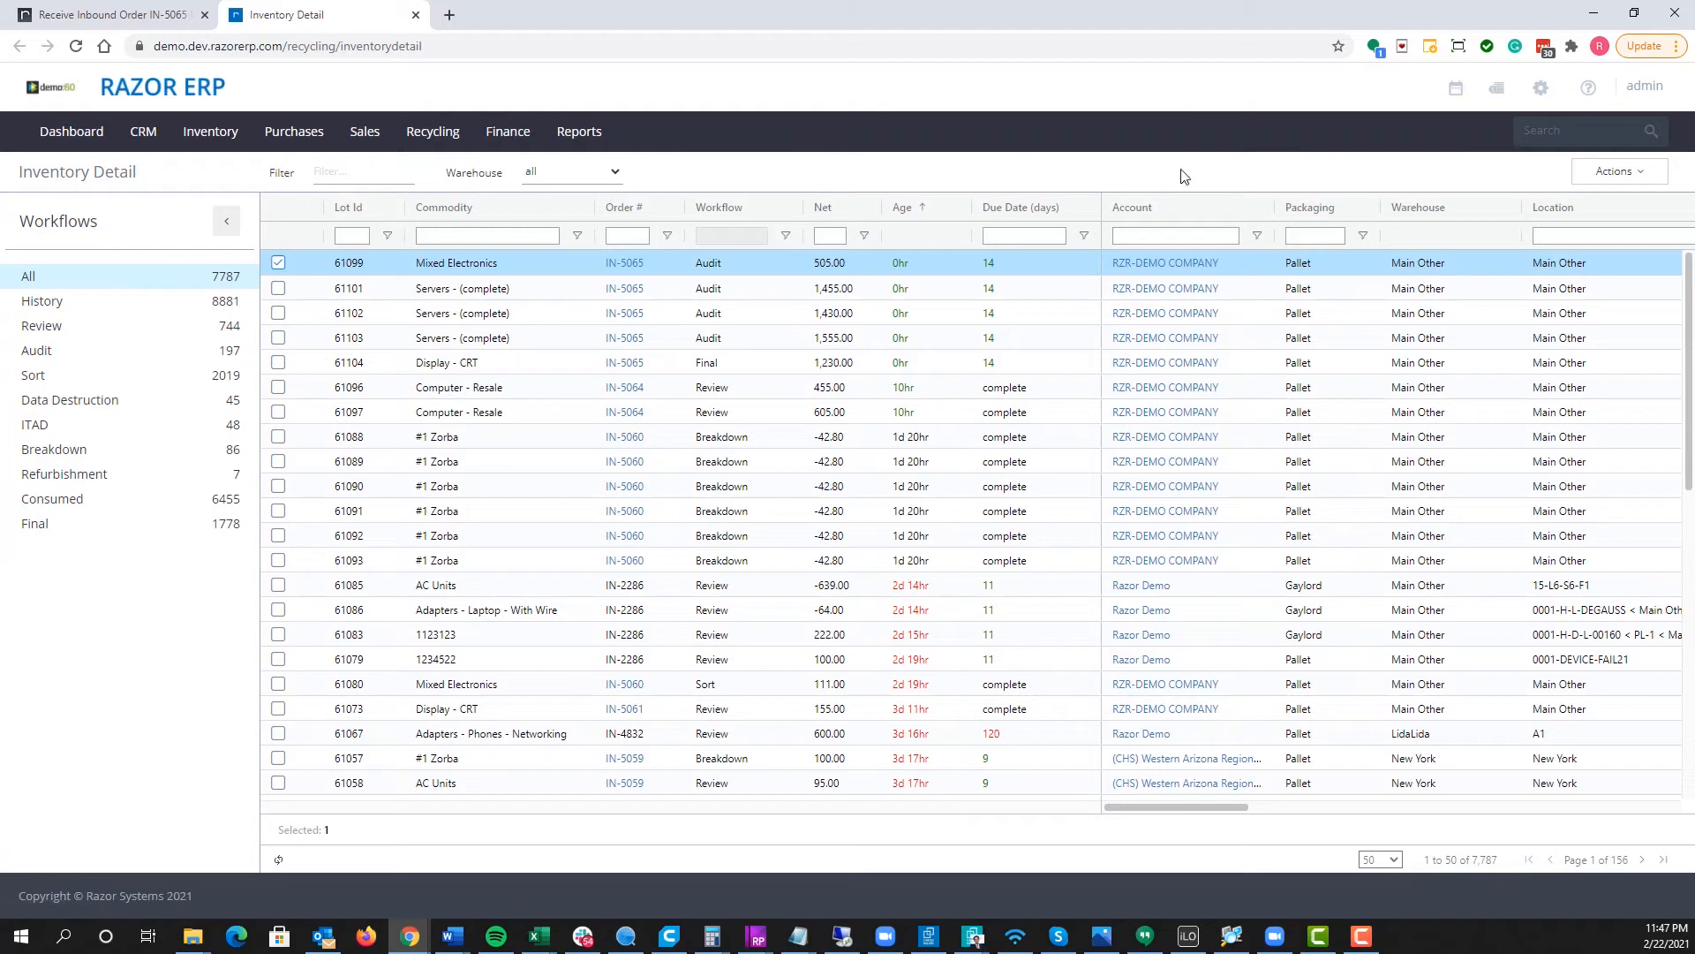
left_click(60, 353)
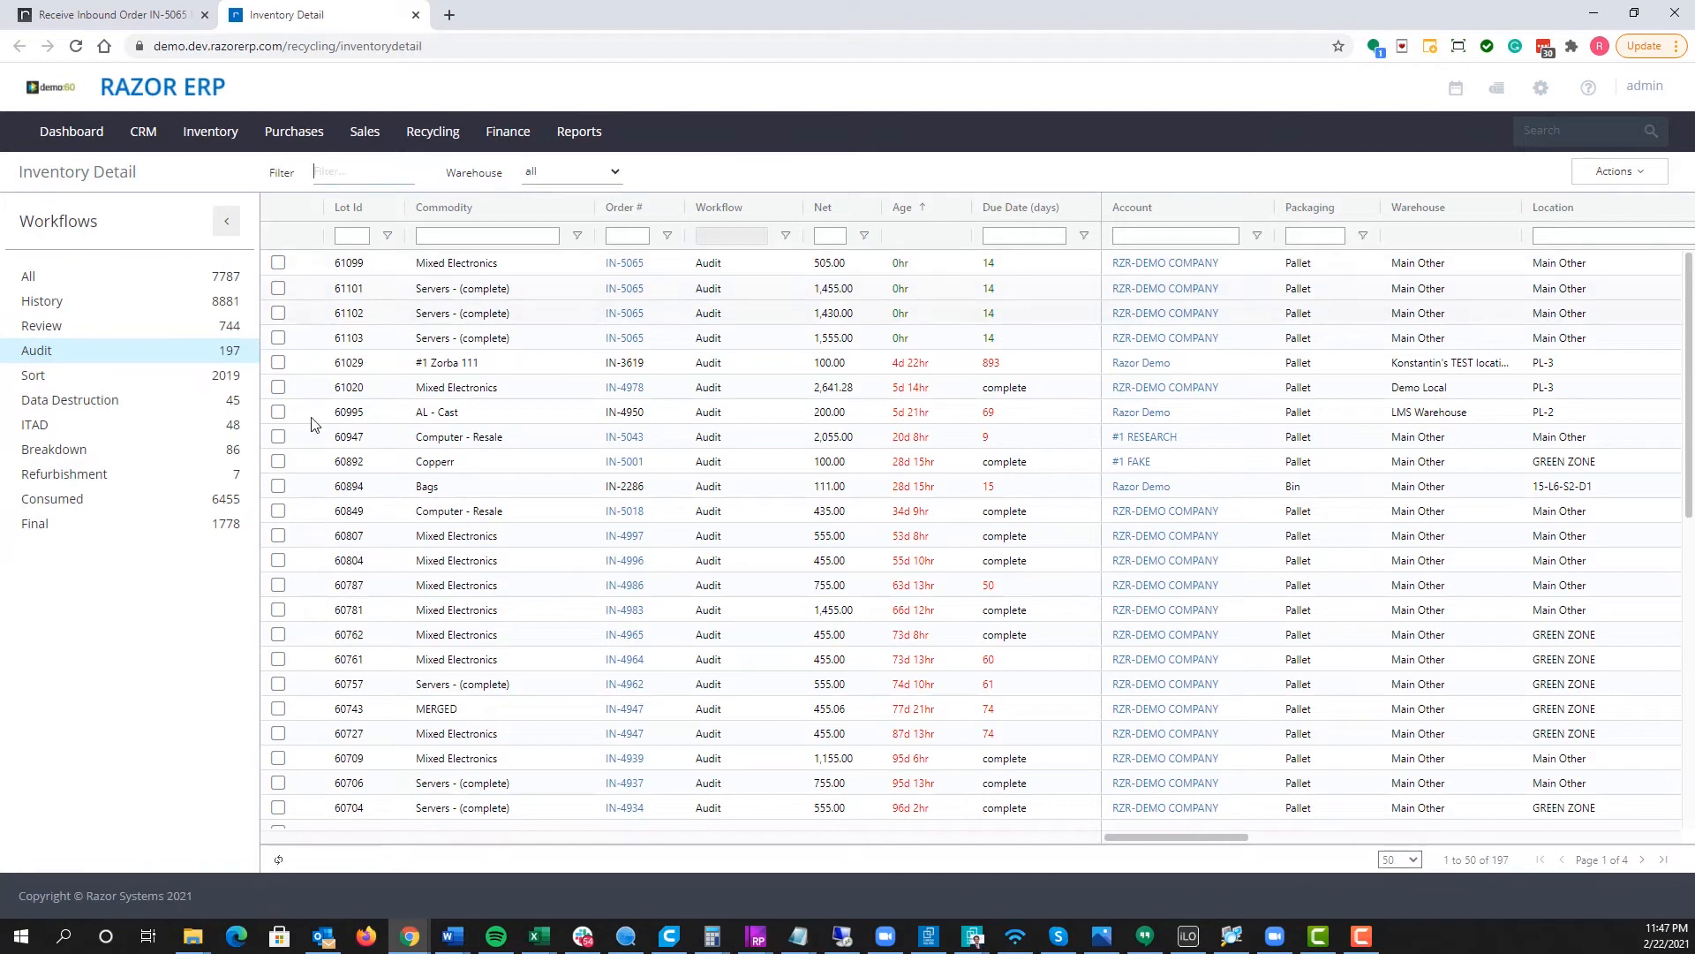
left_click(611, 176)
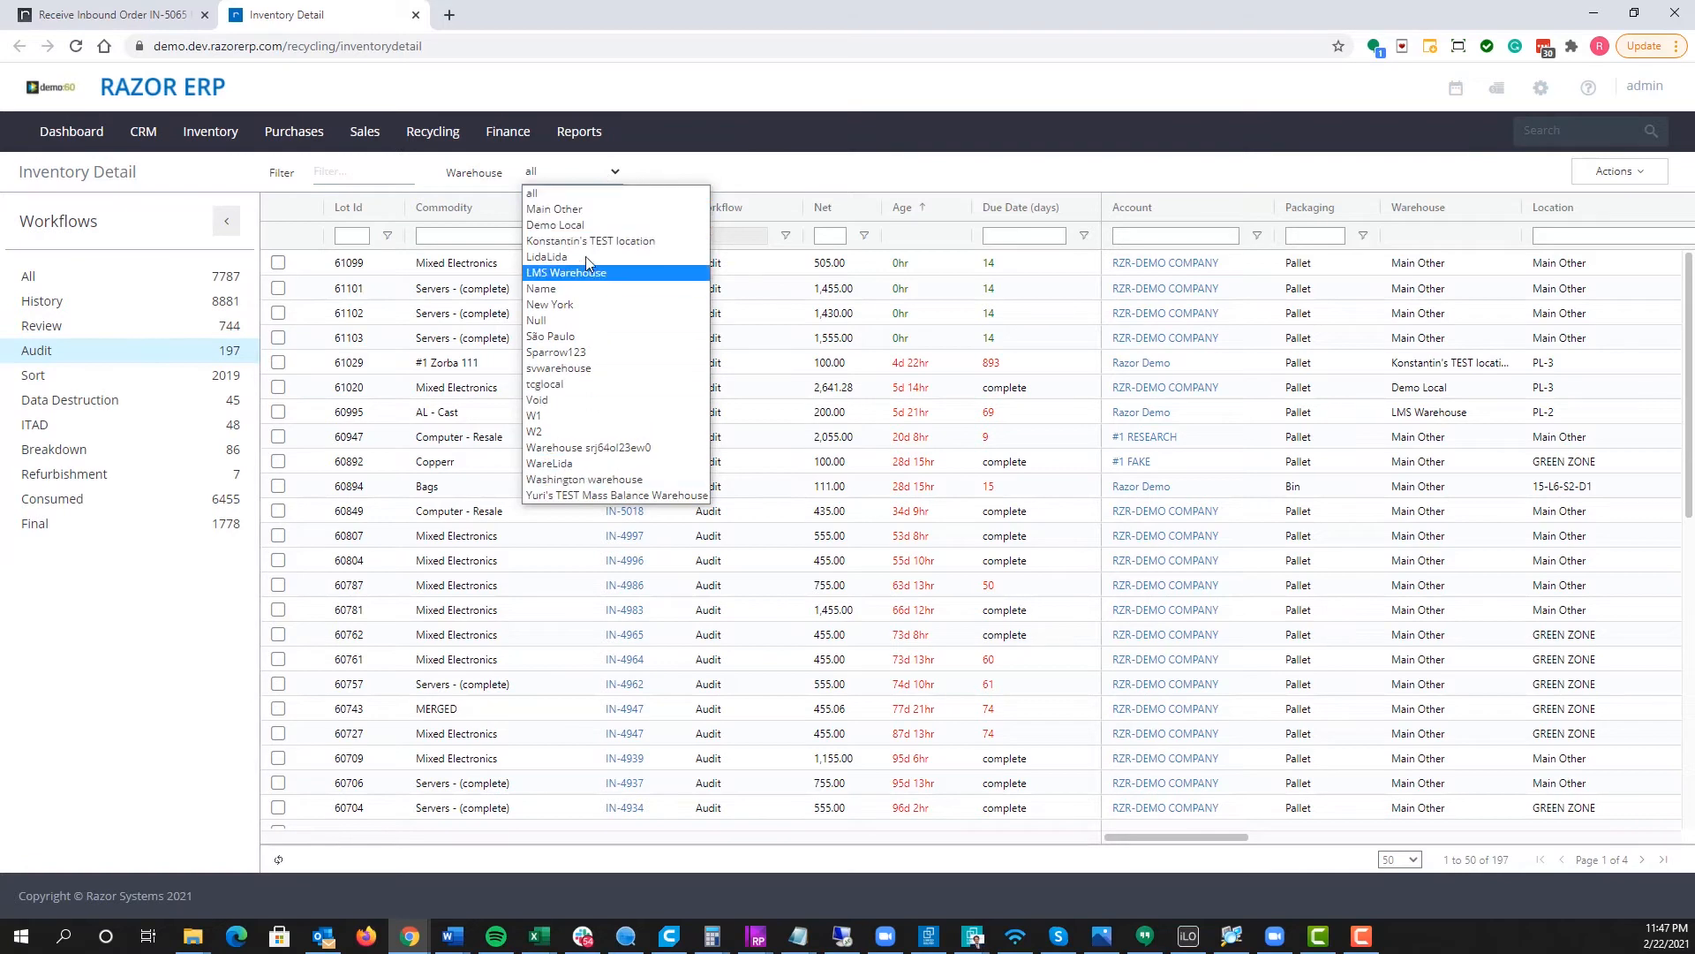
left_click(588, 211)
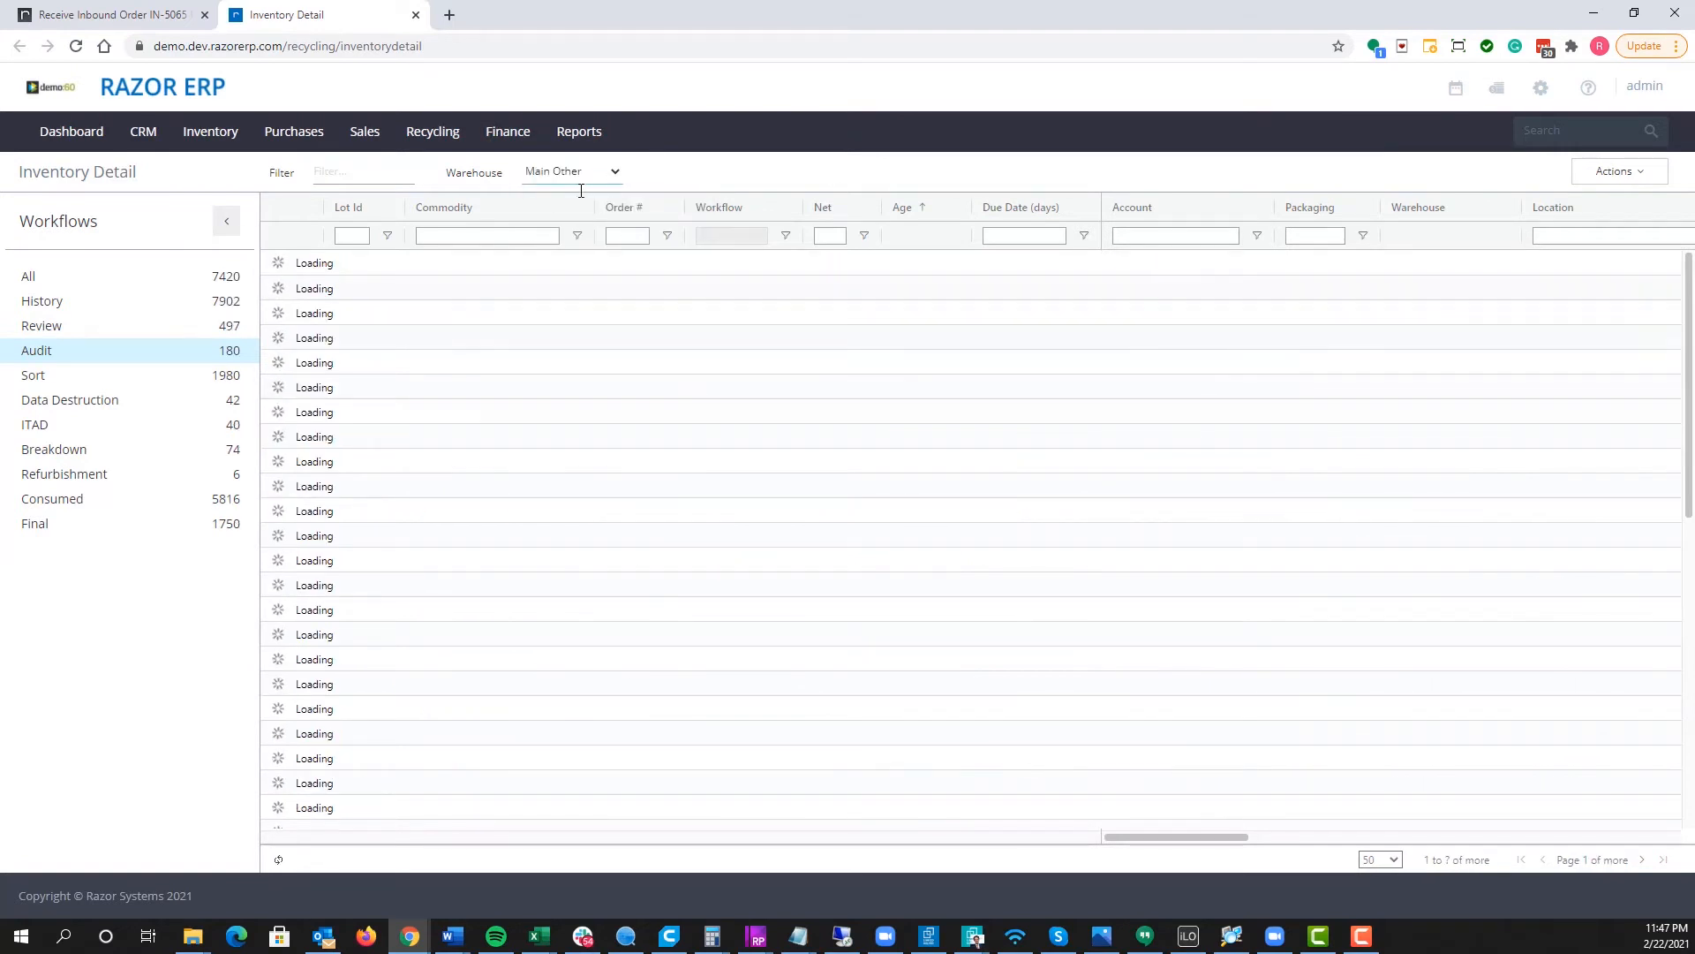
Step: Reset the warehouse filter to all and look across the columns of the Audit lots
left_click(612, 176)
left_click(591, 200)
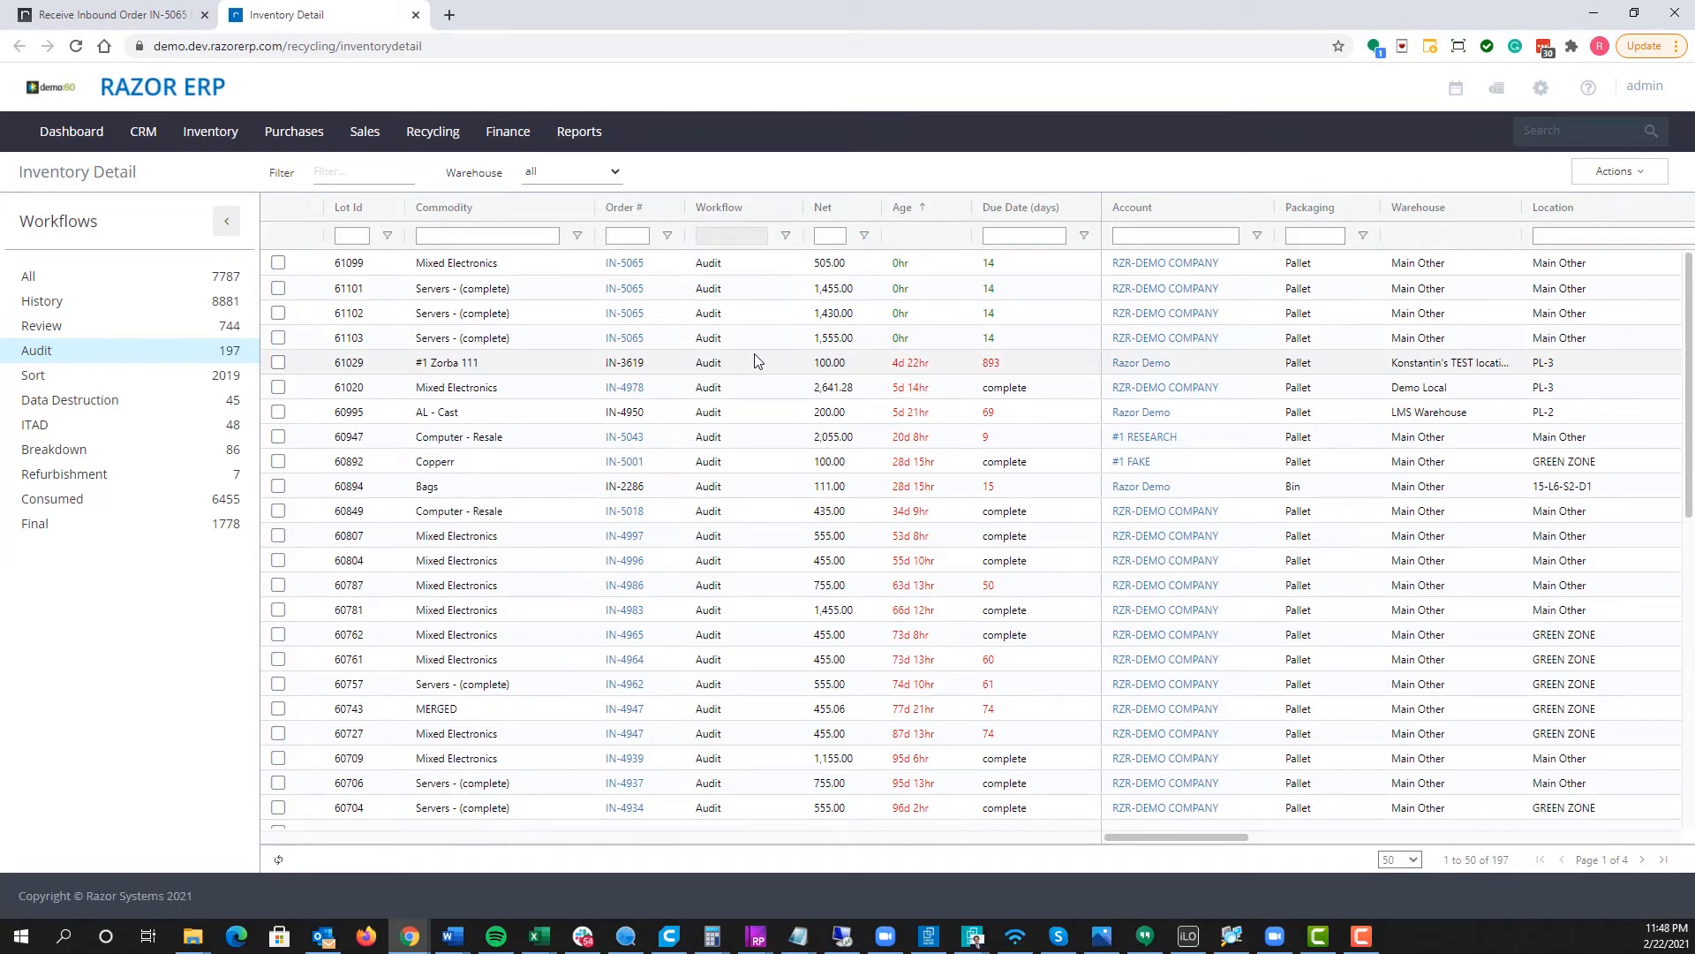
scroll(1431, 427, "right", 3)
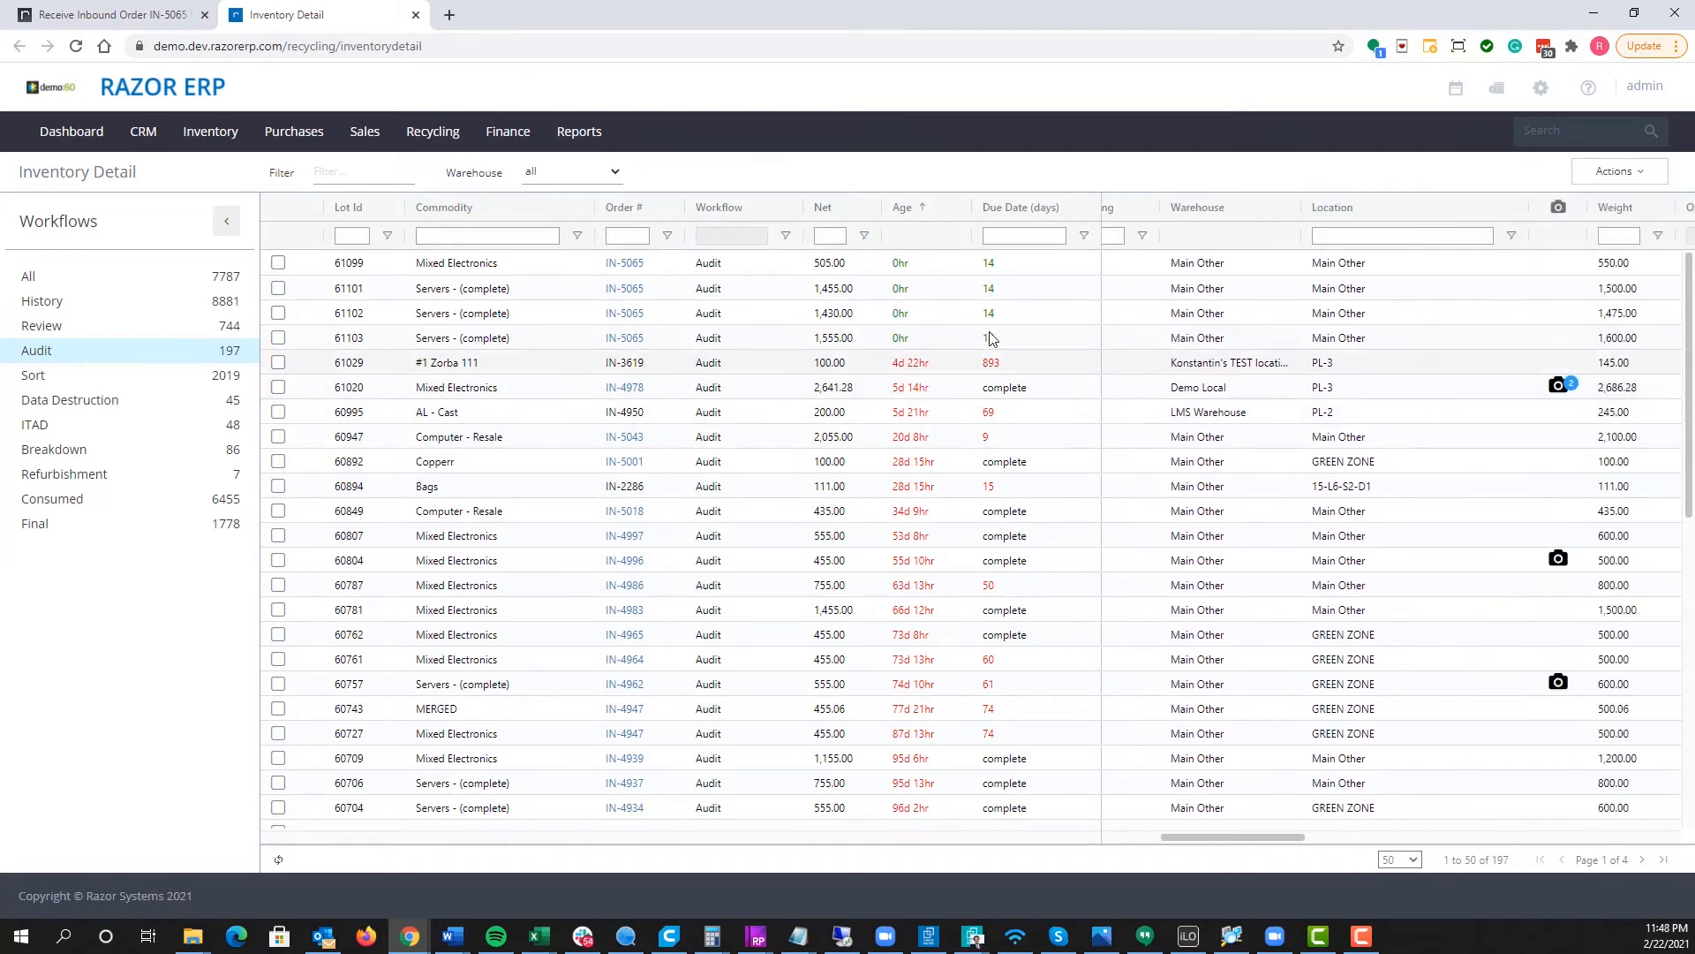
scroll(1306, 343, "left", 3)
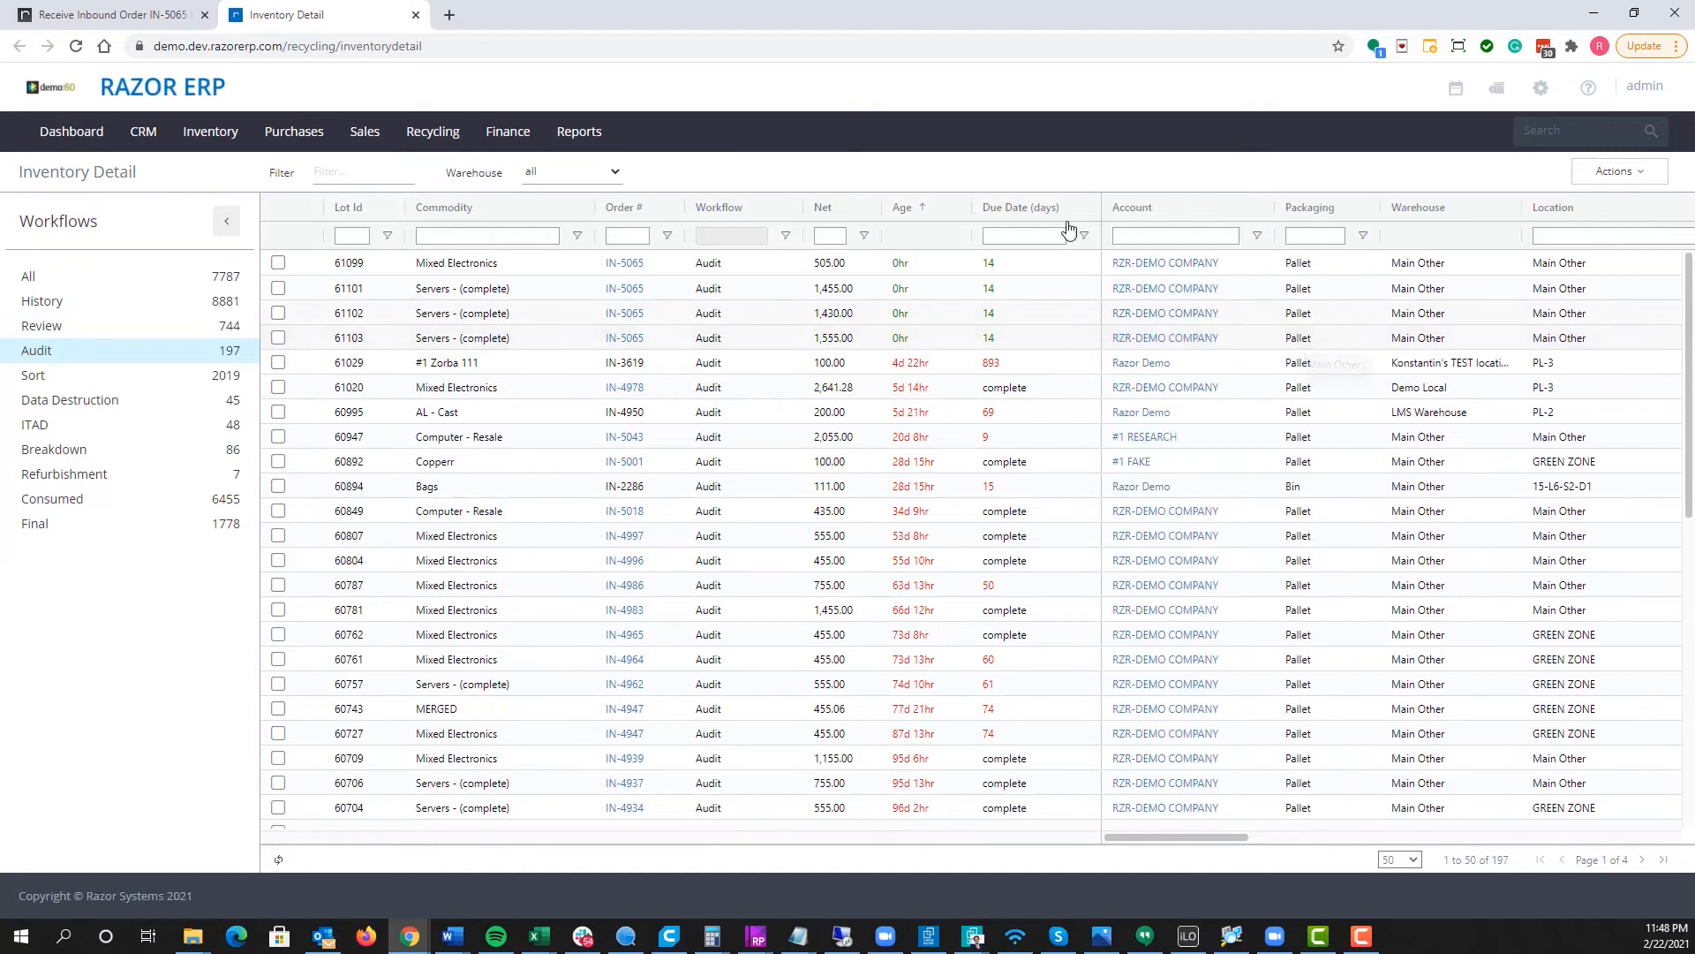
Step: Pin the Account column to the left side of the inventory grid
left_click(1260, 211)
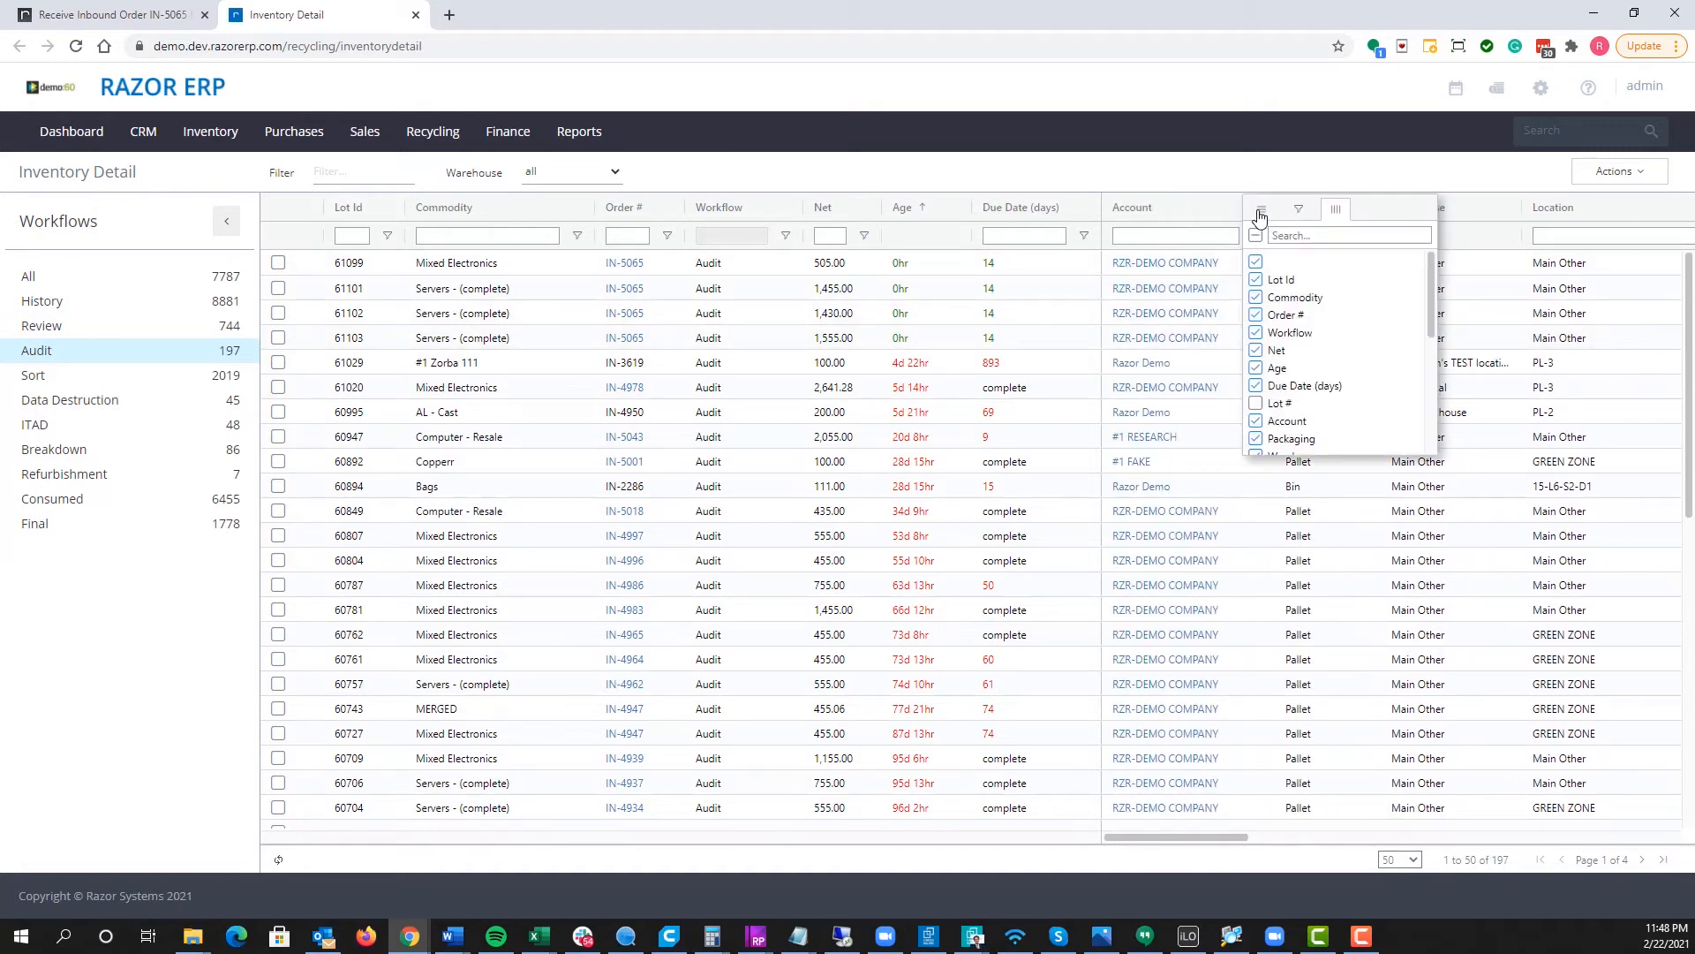
left_click(1296, 210)
left_click(1262, 210)
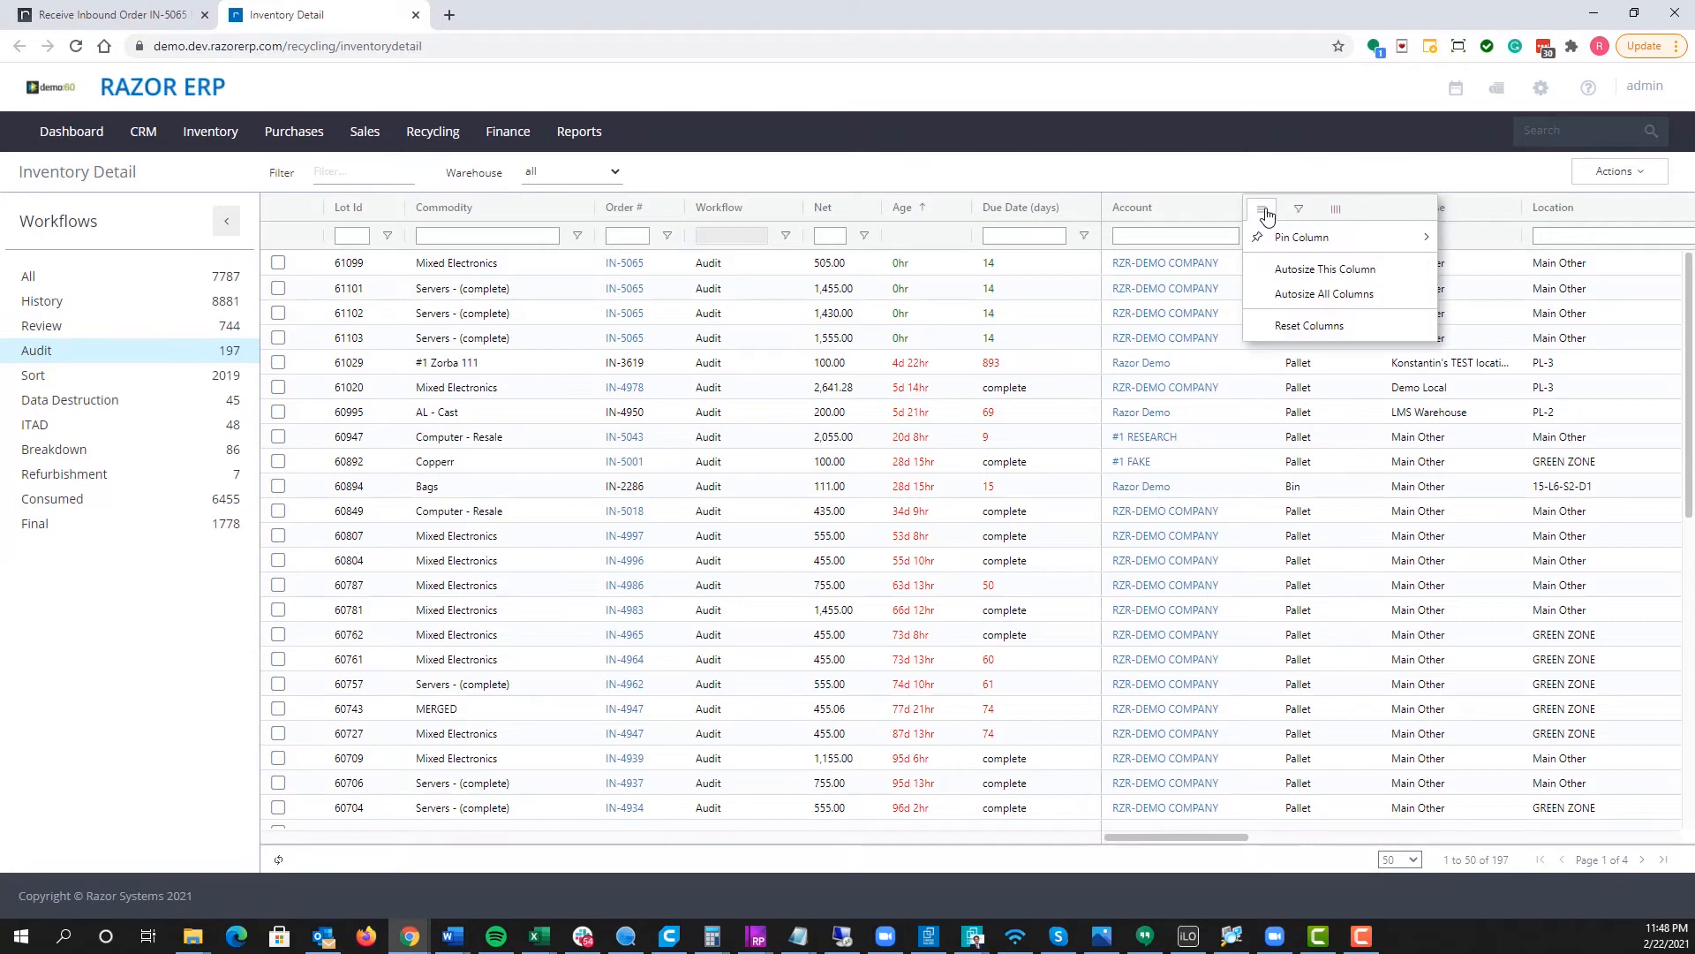
mouse_move(1356, 240)
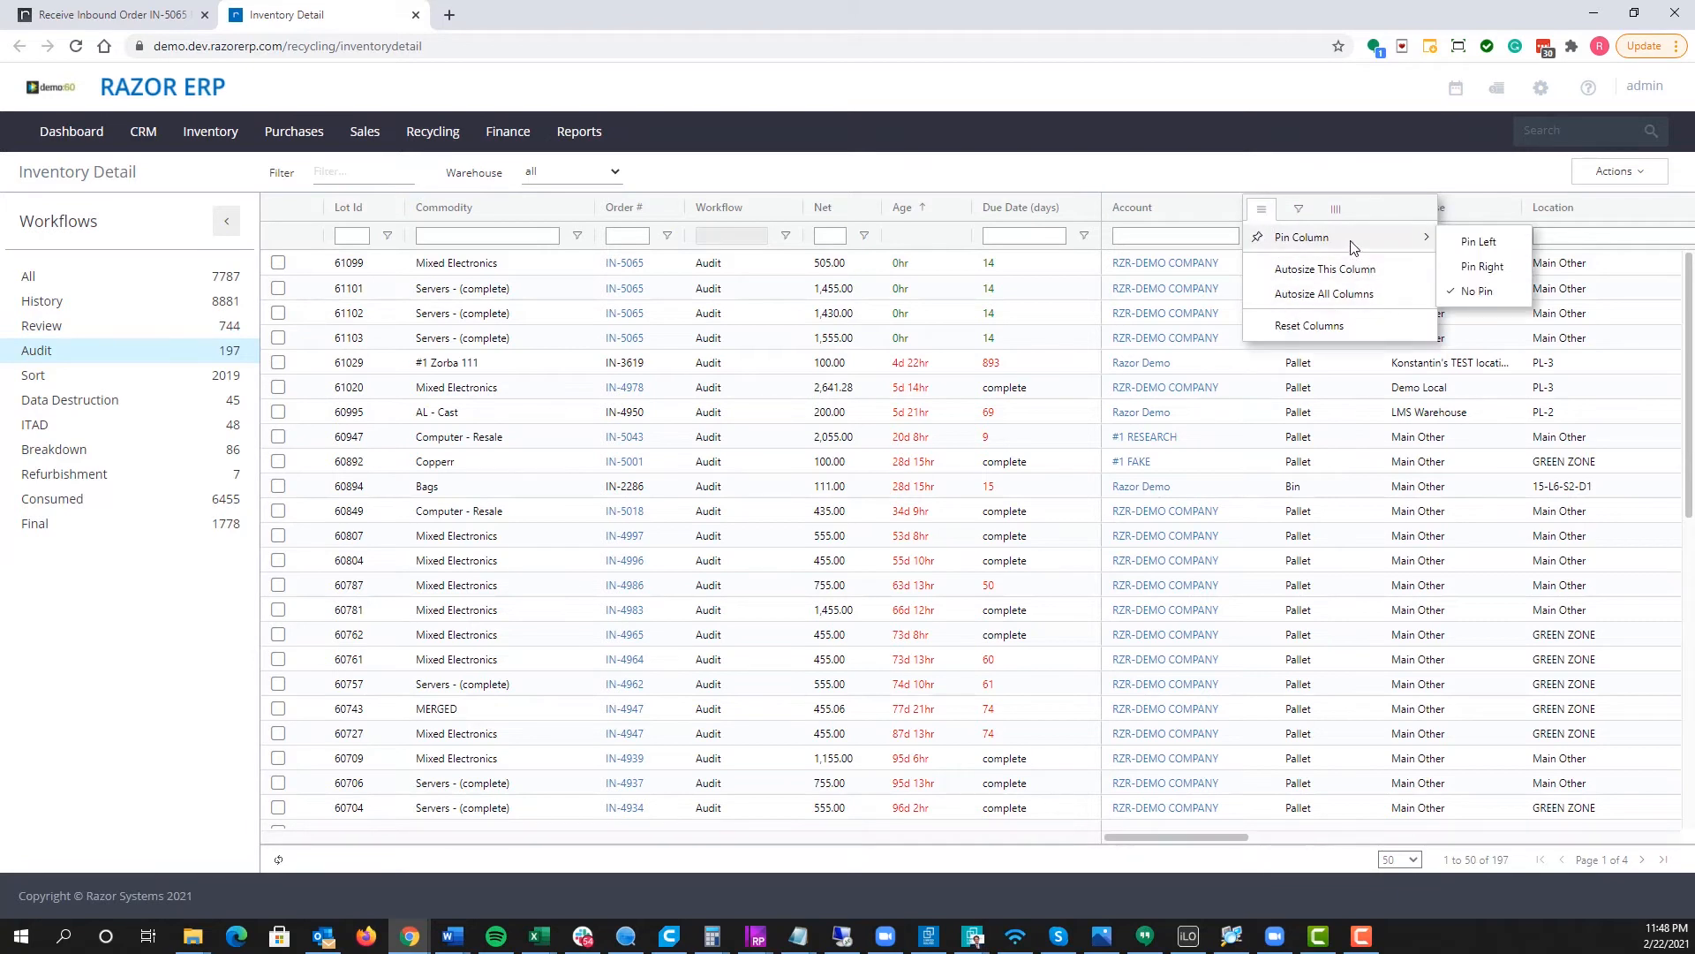
left_click(1490, 246)
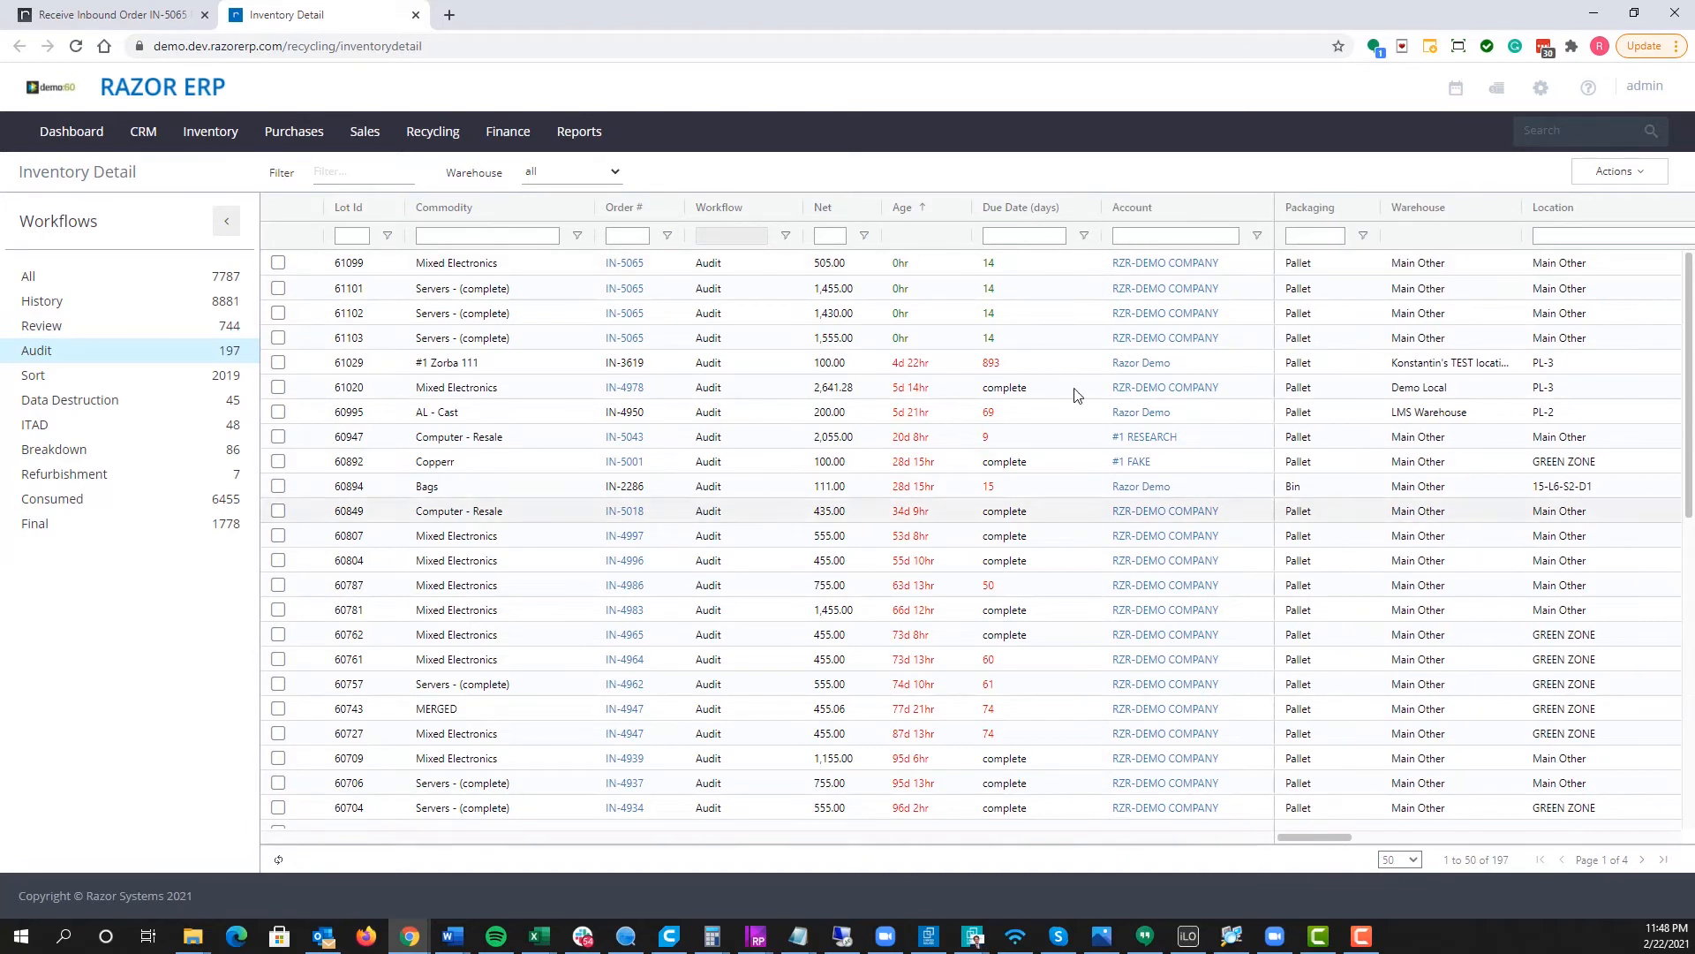
Step: Sort the inventory lots by Account and switch the workflow view back to All
left_click(1147, 207)
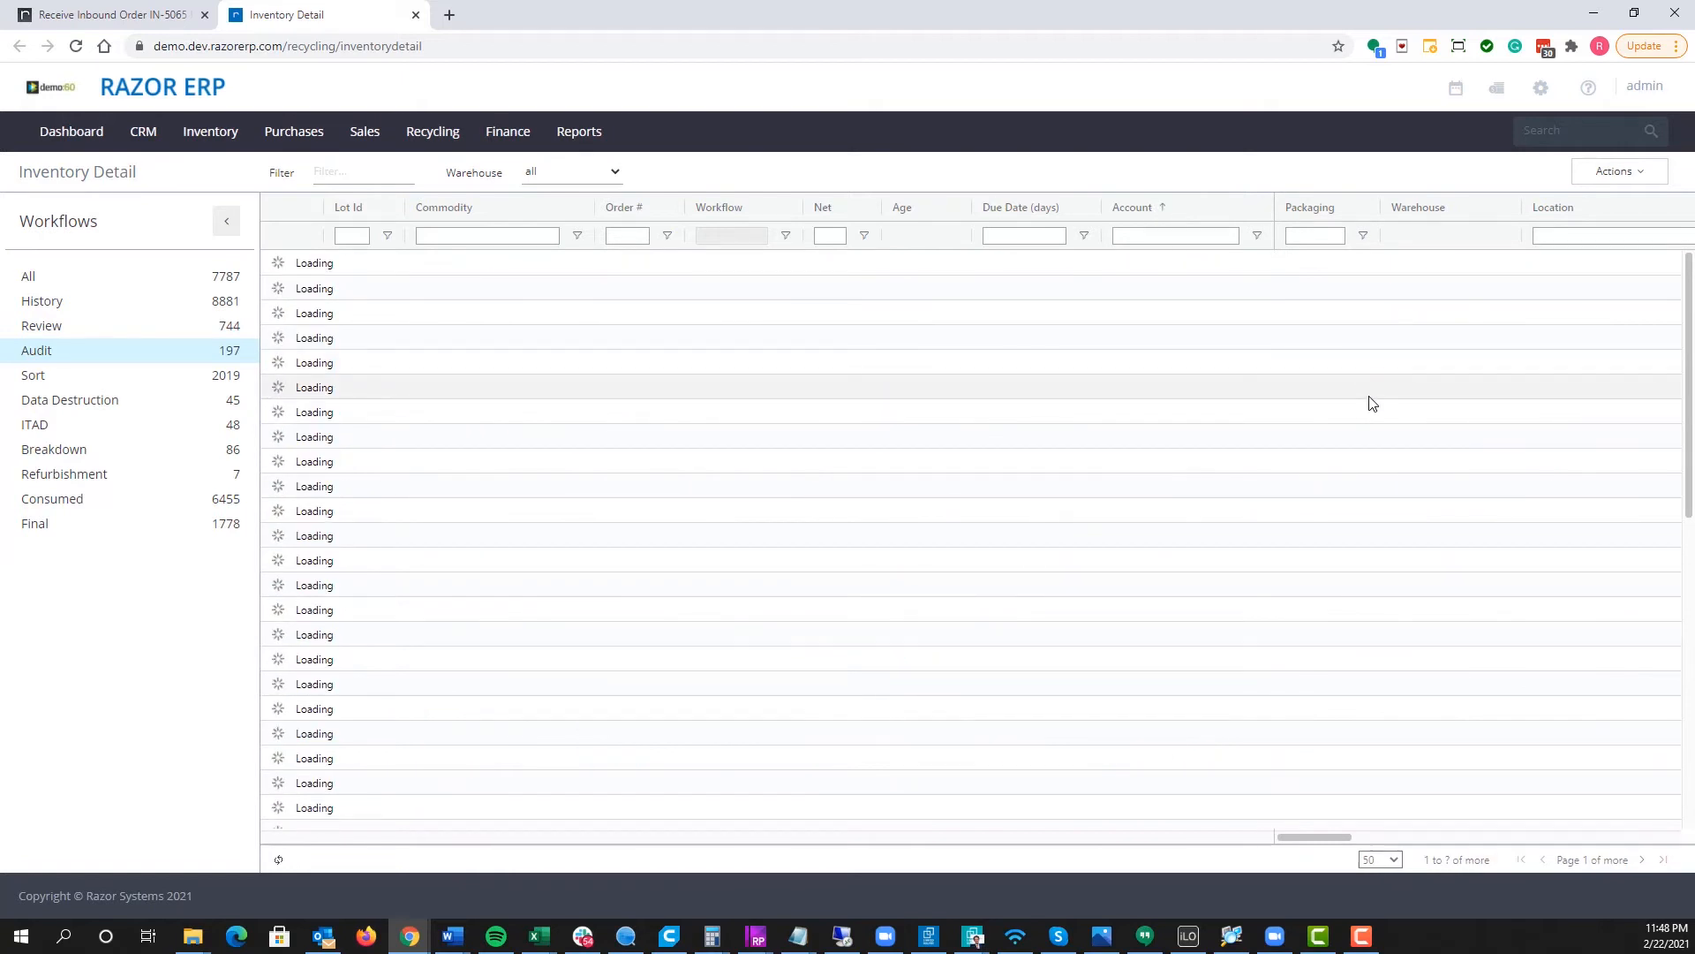
scroll(1372, 403, "right", 7)
scroll(1372, 403, "left", 7)
right_click(987, 177)
left_click(1024, 222)
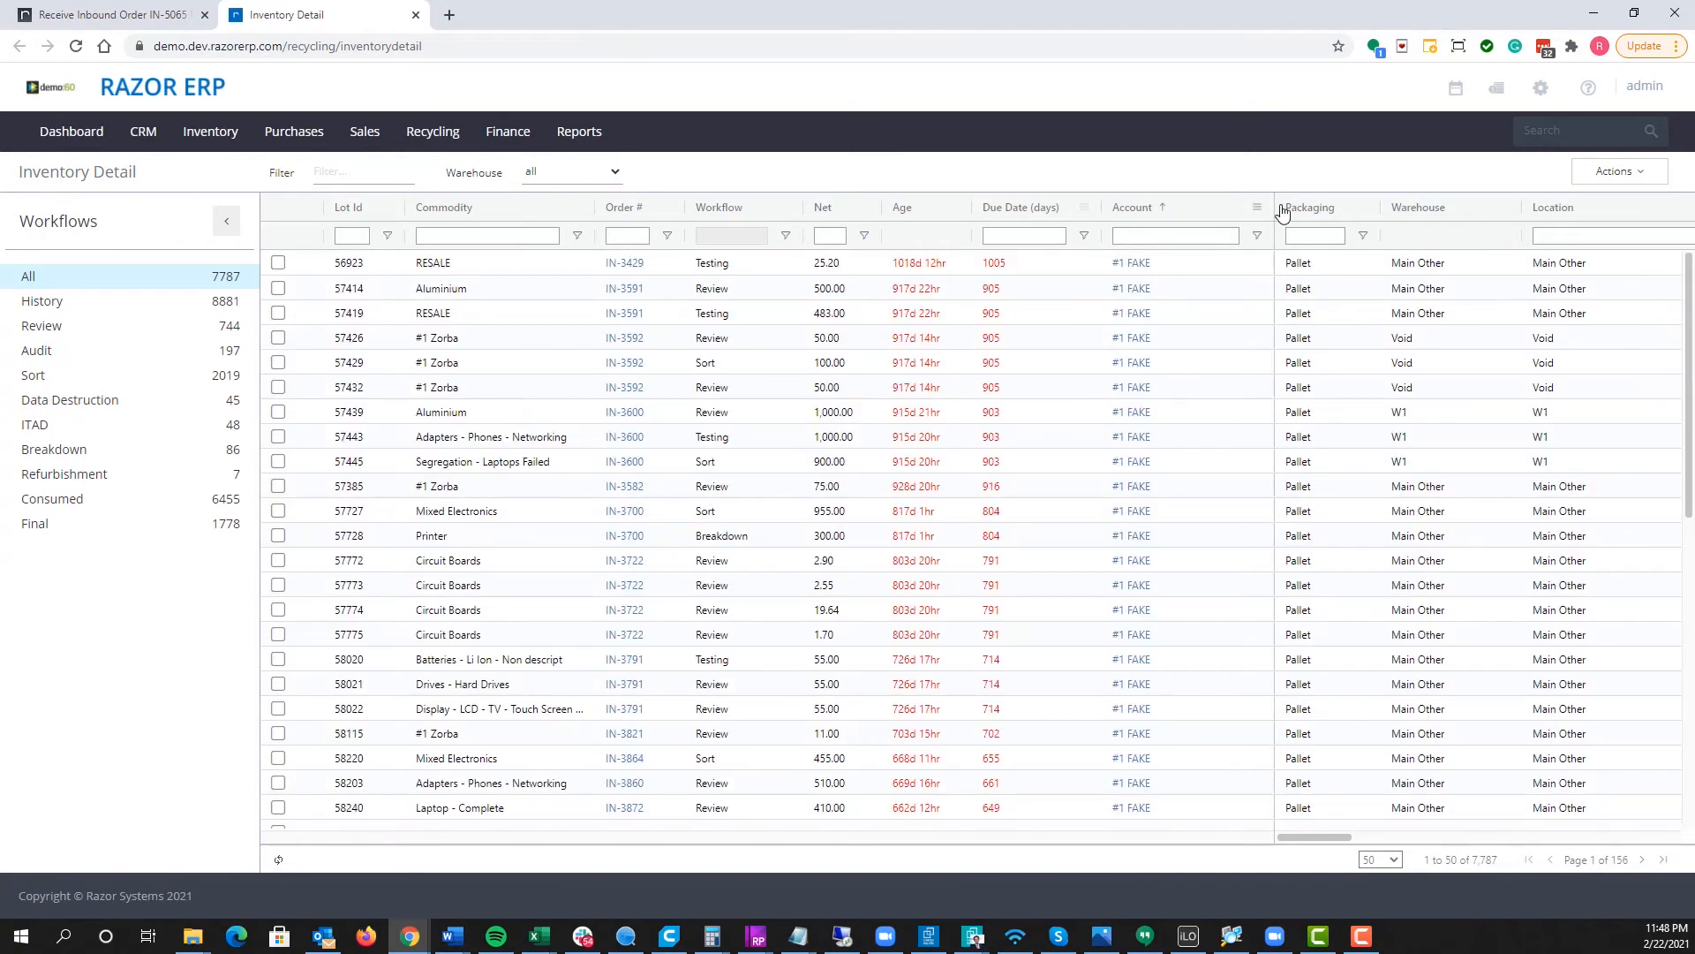
Step: Remove the Packaging column from the inventory grid and restore it from the list of available columns
left_click_drag(1307, 211, 1301, 161)
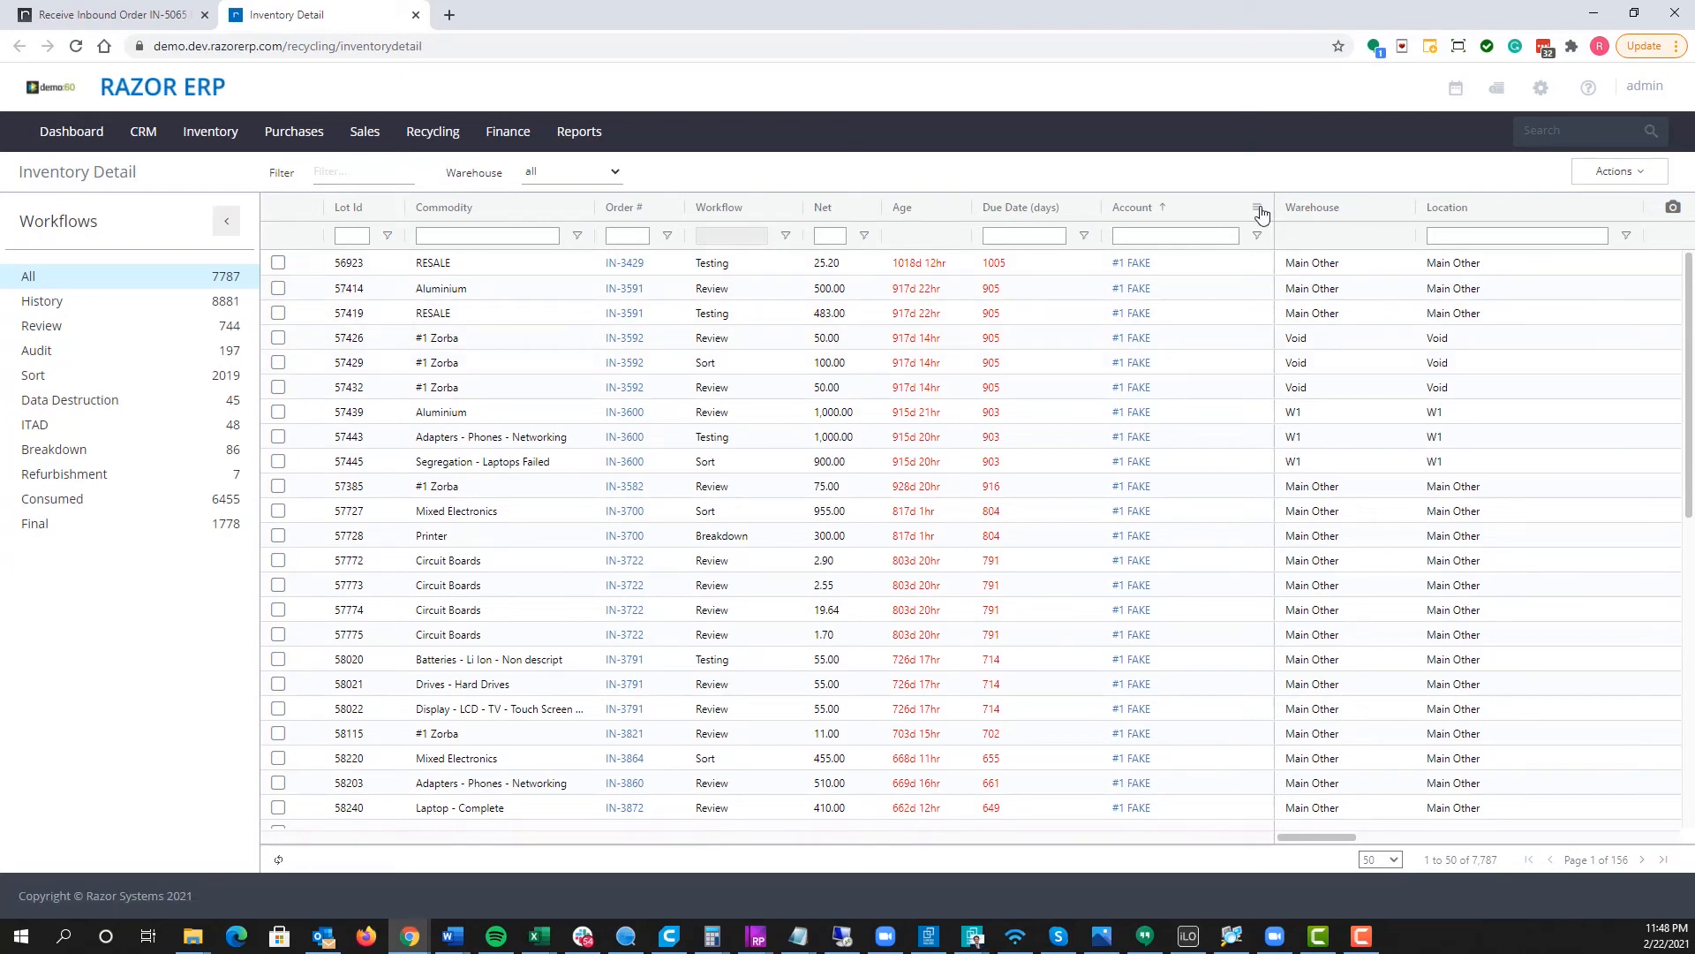
left_click(1260, 212)
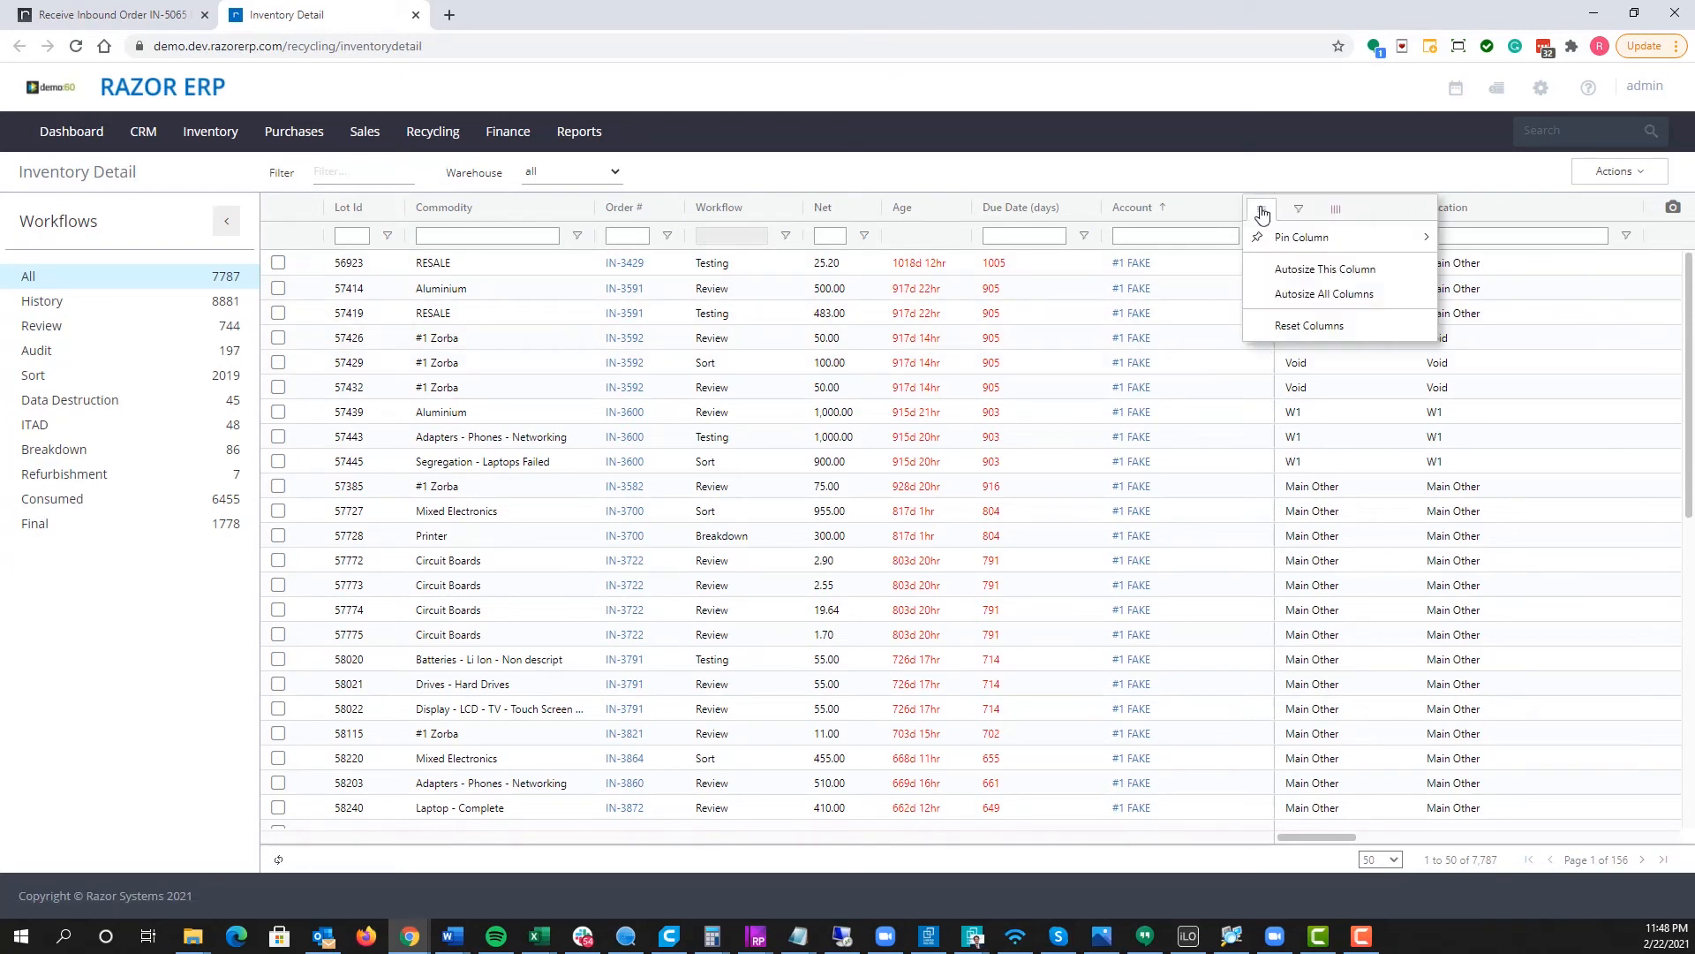
left_click(1338, 212)
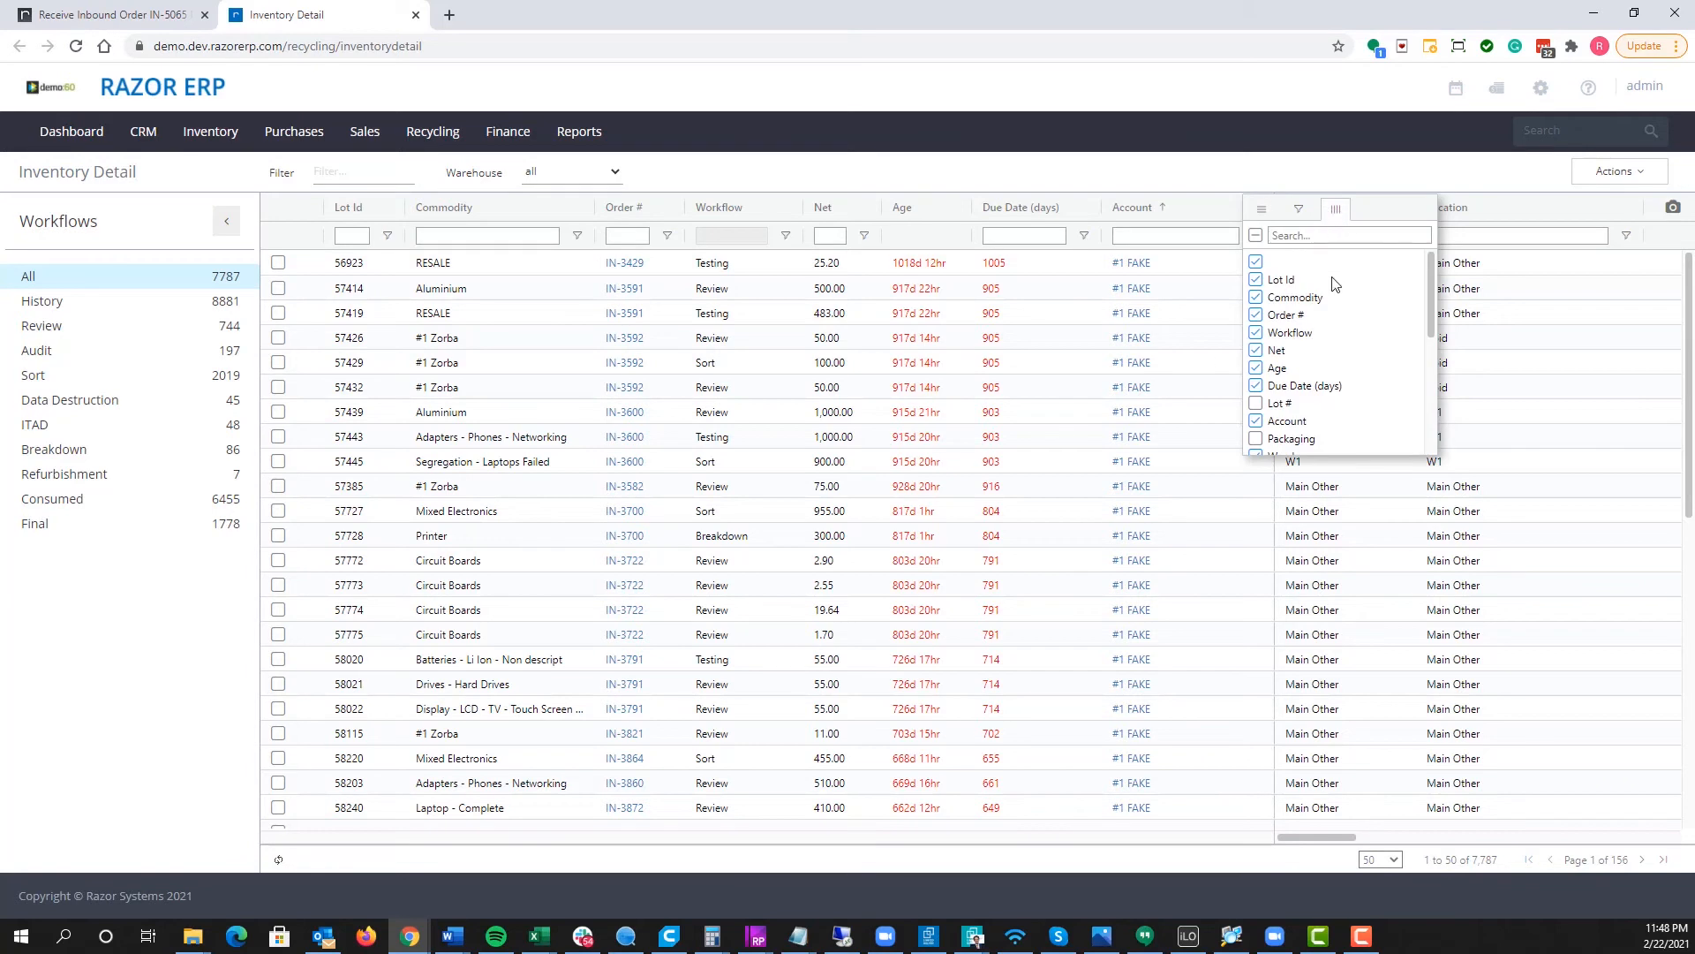
scroll(1290, 316, "down", 1)
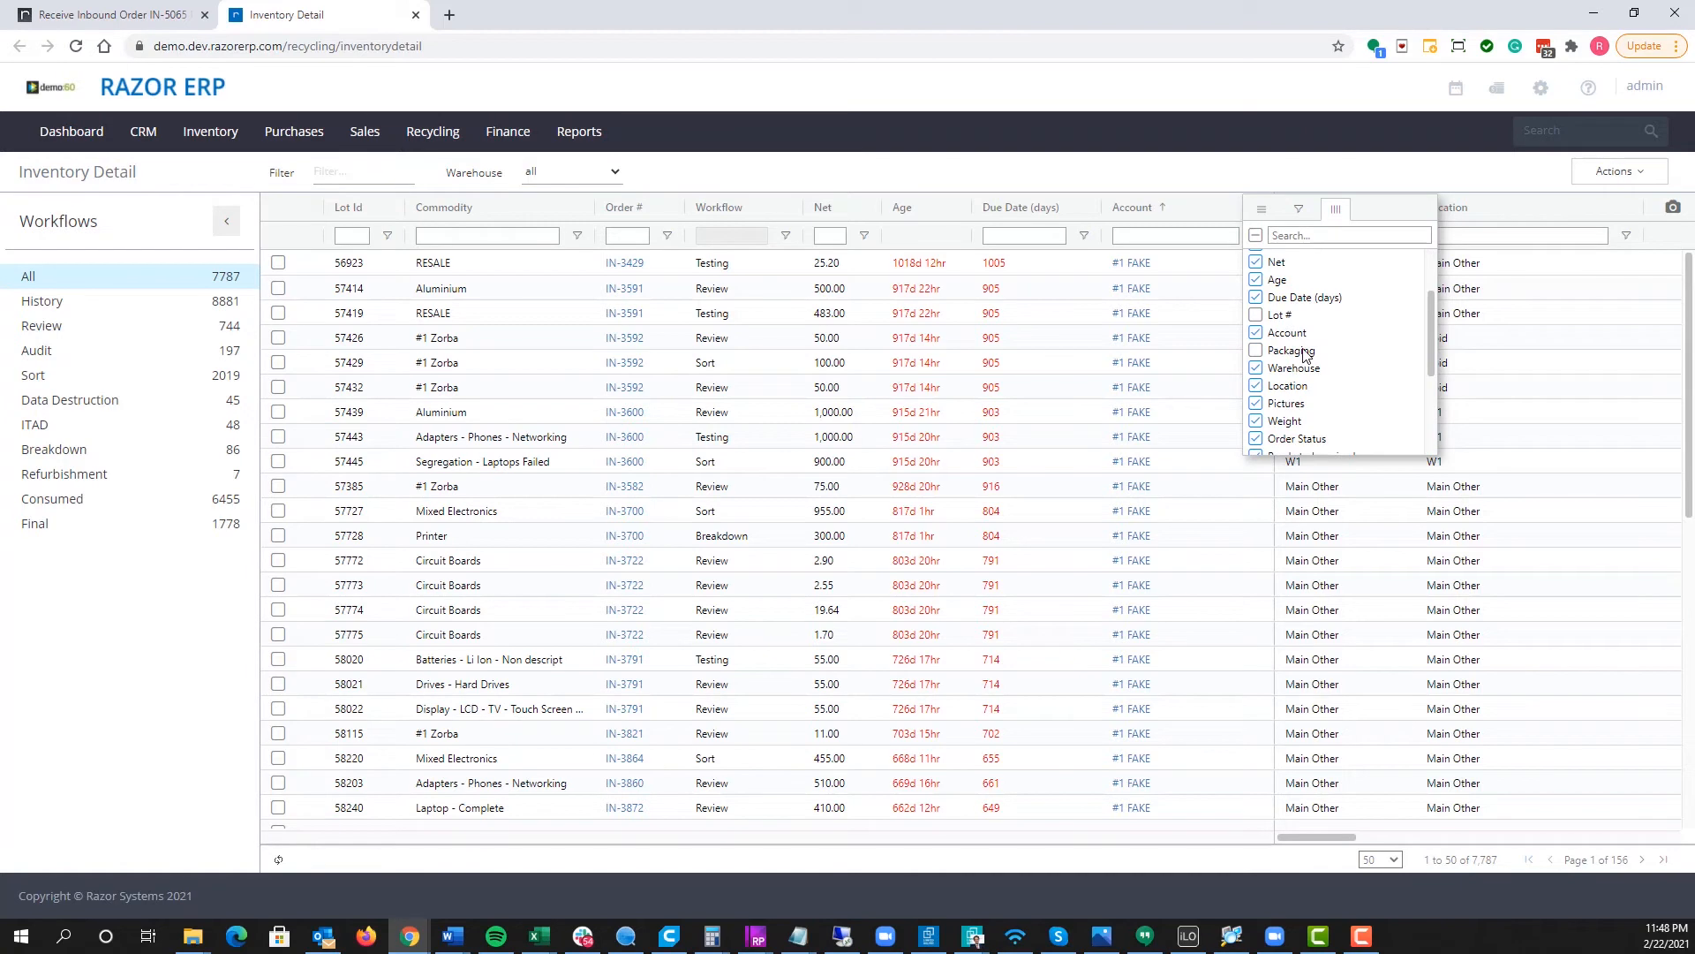
left_click(1303, 351)
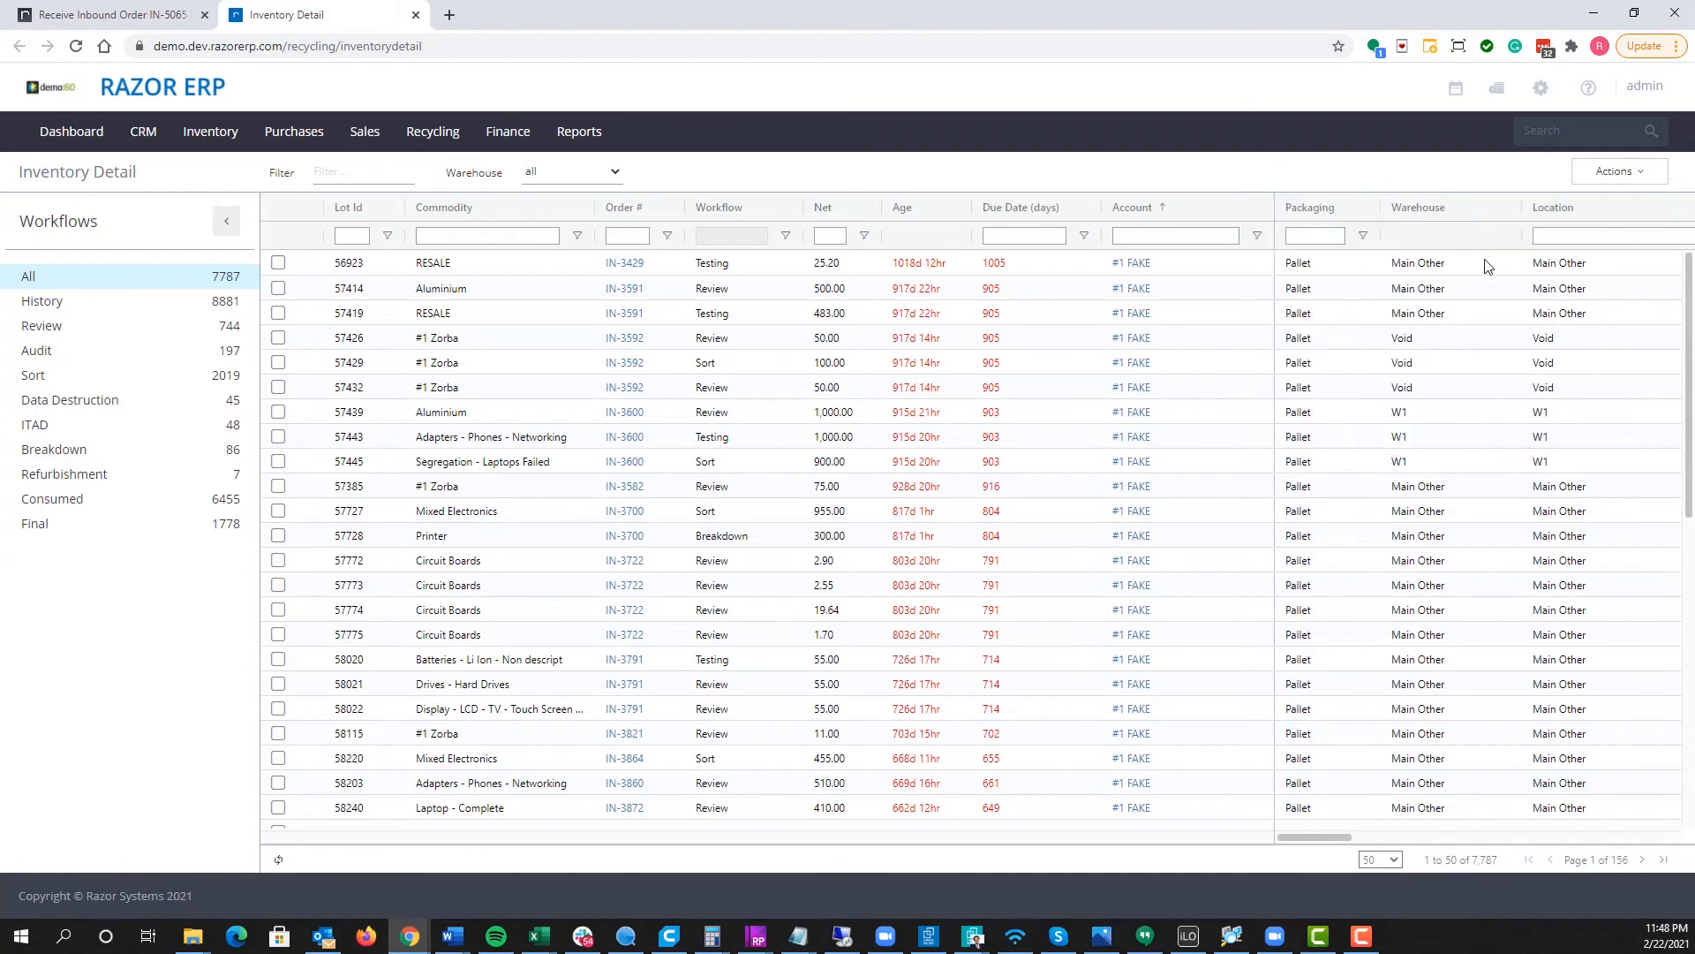
Step: Move the Account column out of the pinned columns of the inventory grid
scroll(1430, 309, "right", 5)
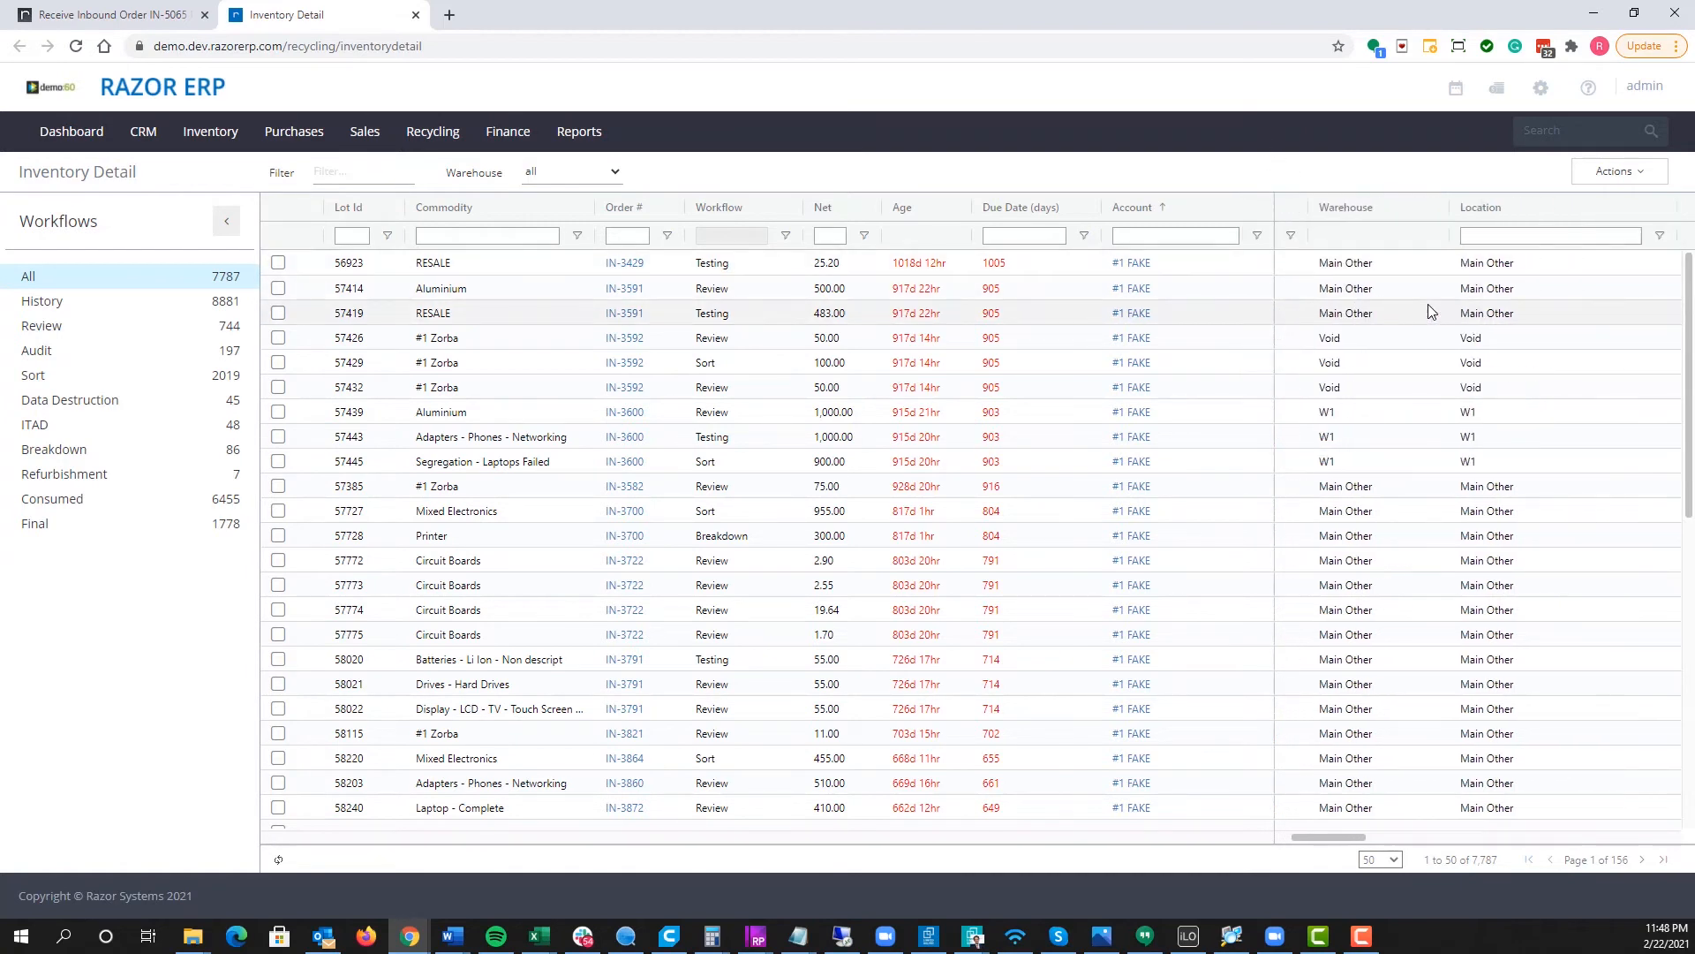
mouse_move(1172, 216)
left_mouse_down()
mouse_move(1364, 265)
mouse_move(1134, 222)
mouse_move(1188, 224)
left_mouse_up()
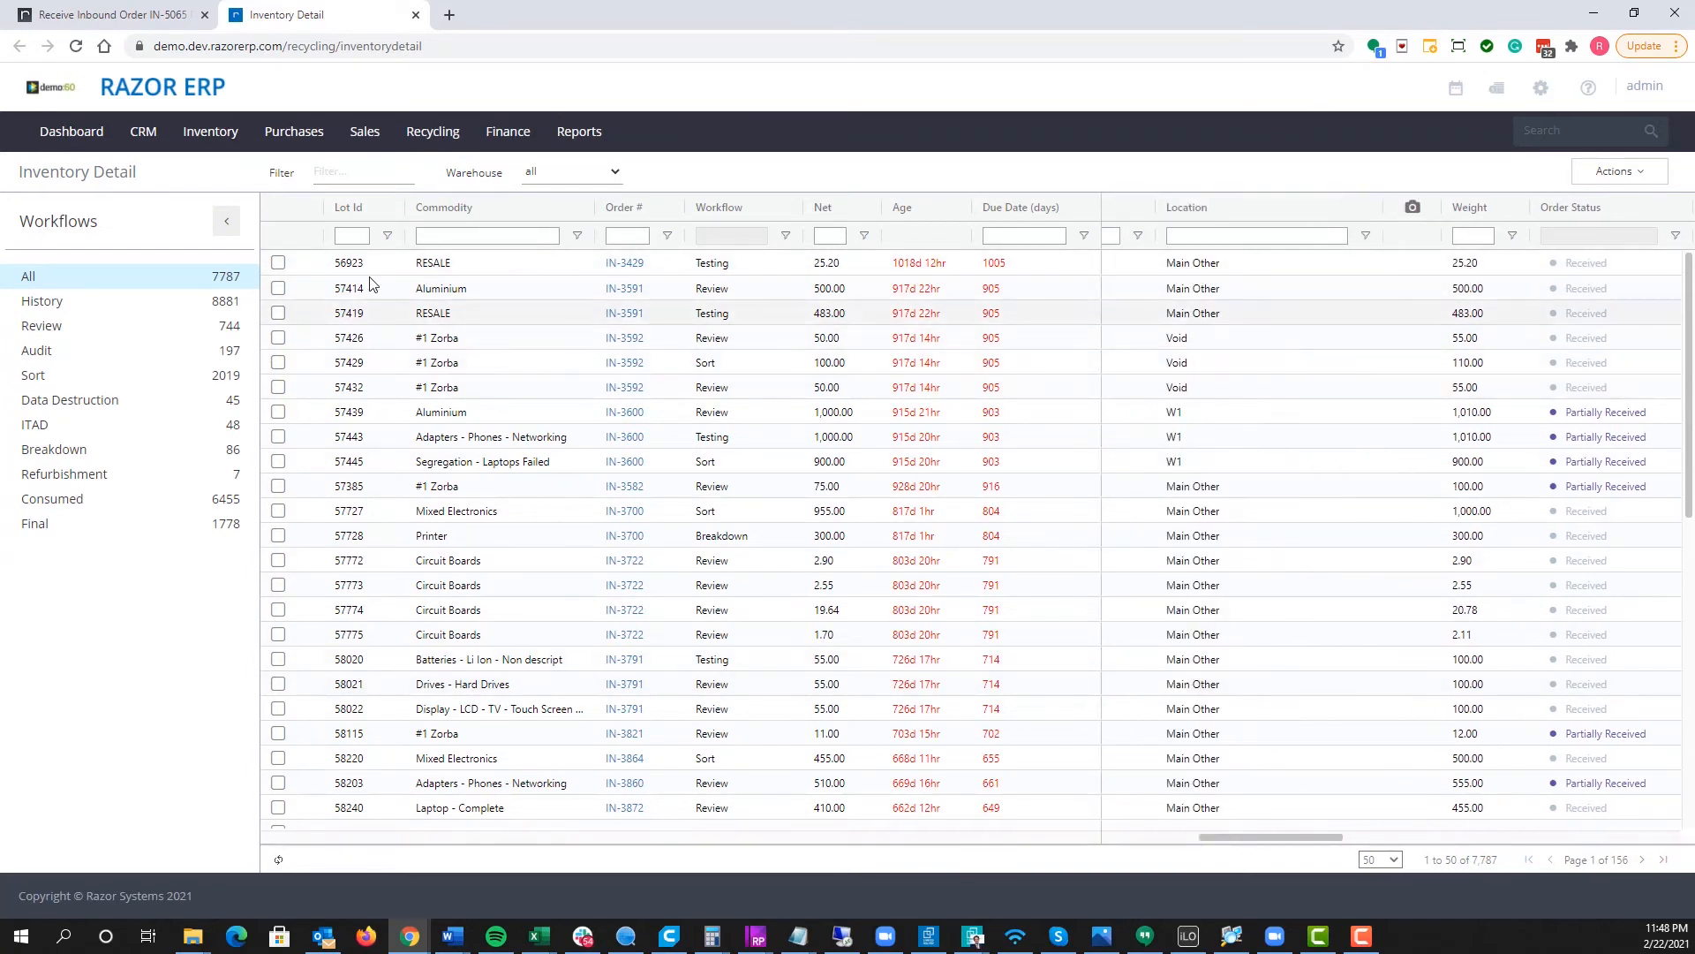
Step: Select the Commodity cells from lot 56923 through lot 58020, and replace that selection with lot 56923's Workflow cell
left_click(446, 264)
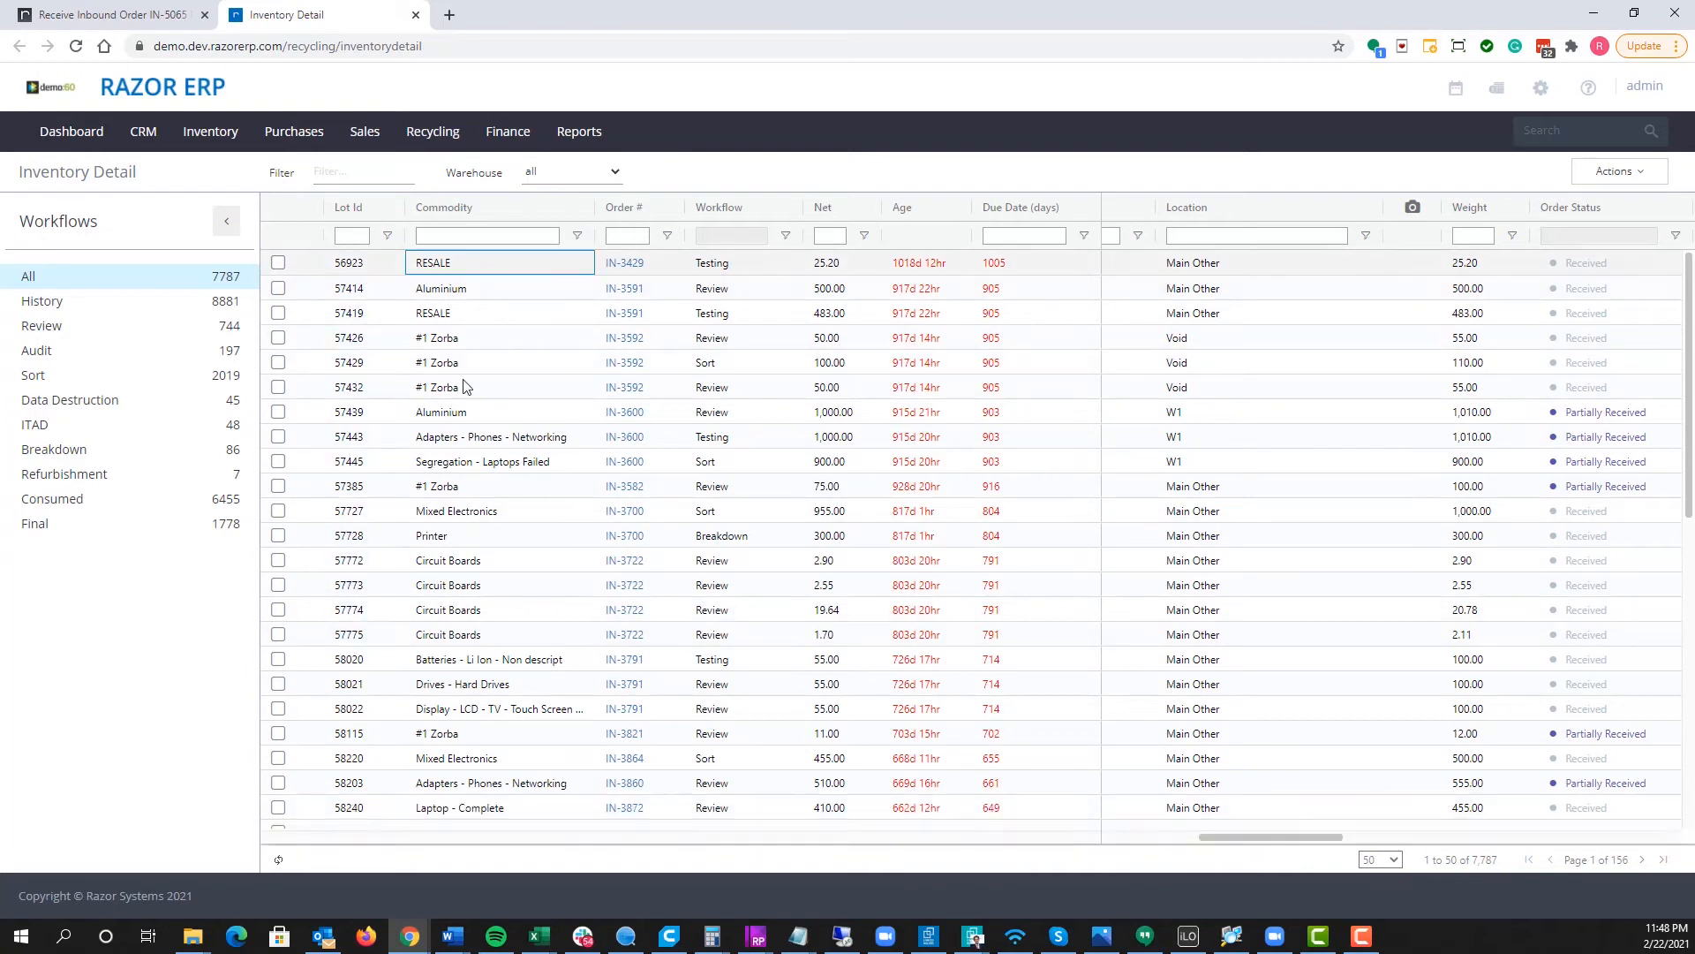
left_click_drag(460, 263, 494, 658)
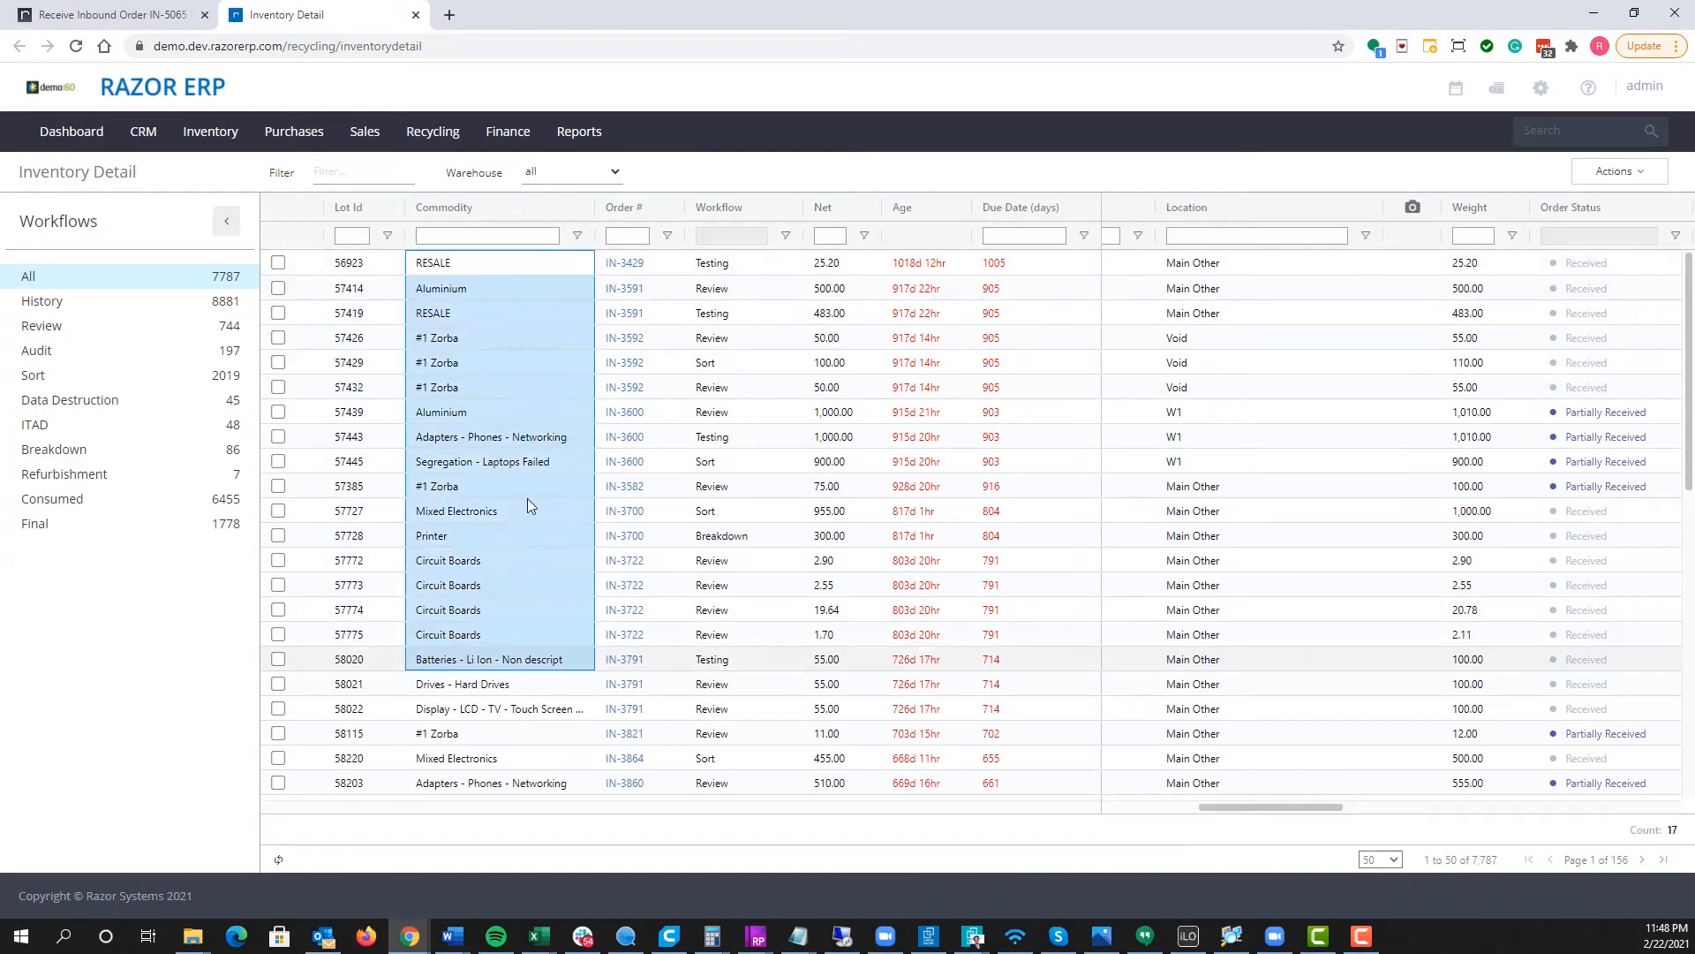
left_click(745, 262)
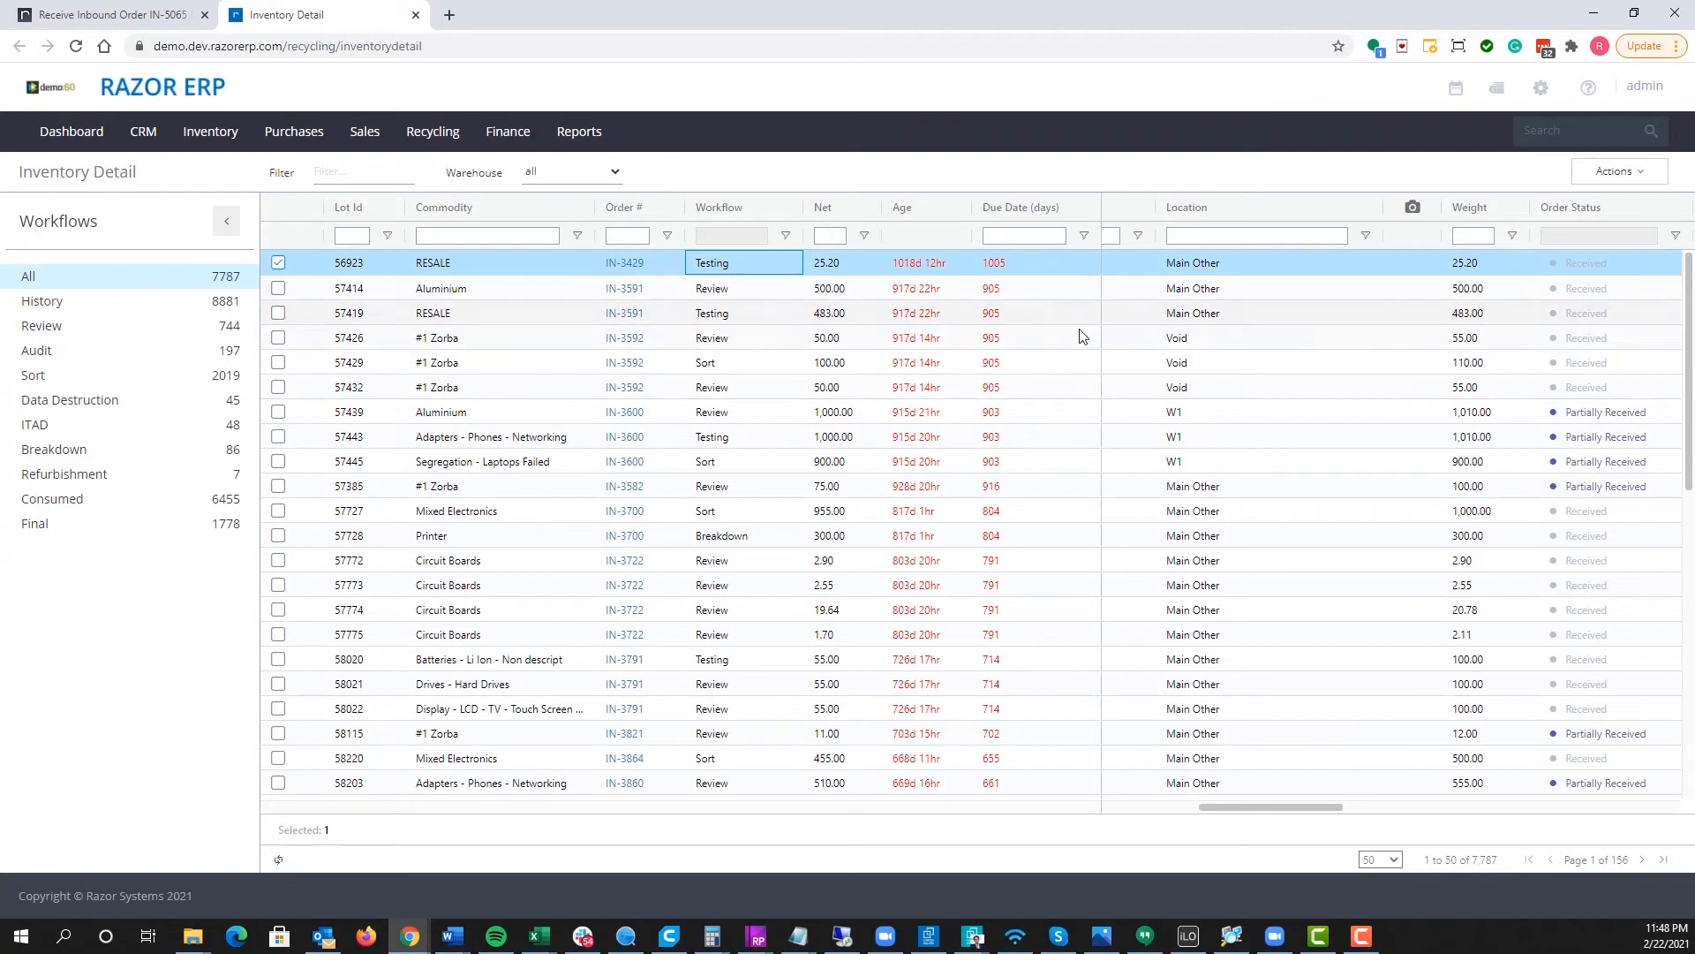
Step: Sort the lots by ascending Age and bring up the available commands for lot 61099
left_click(909, 215)
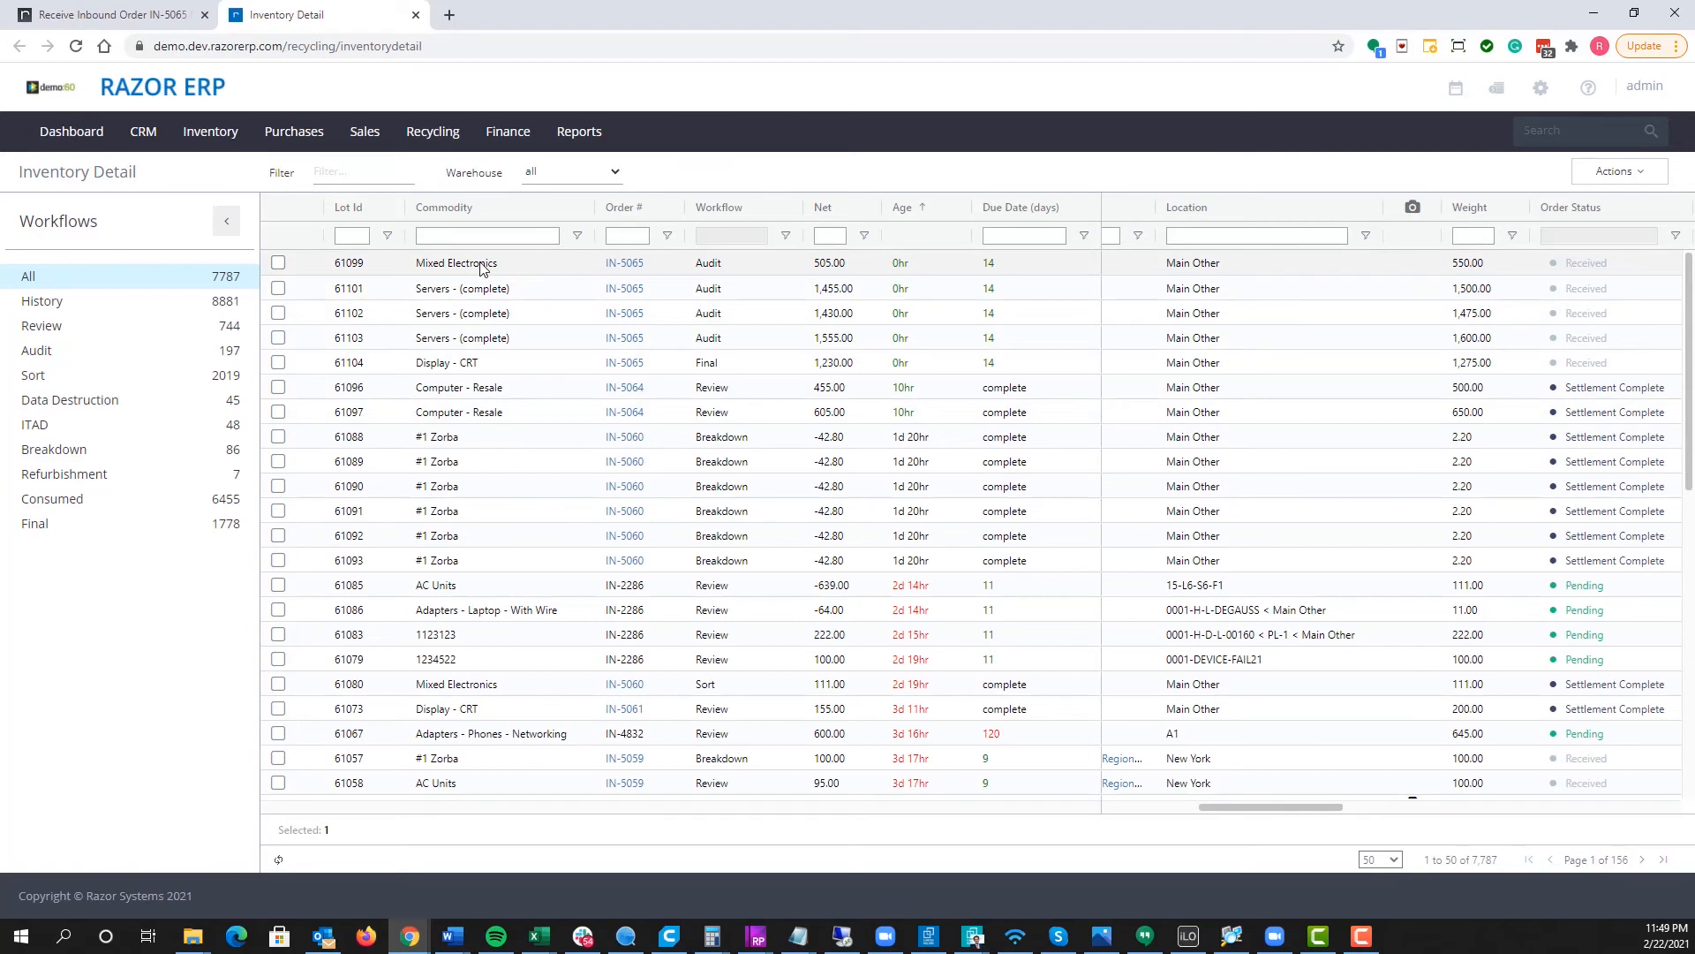
left_click(483, 265)
right_click(482, 265)
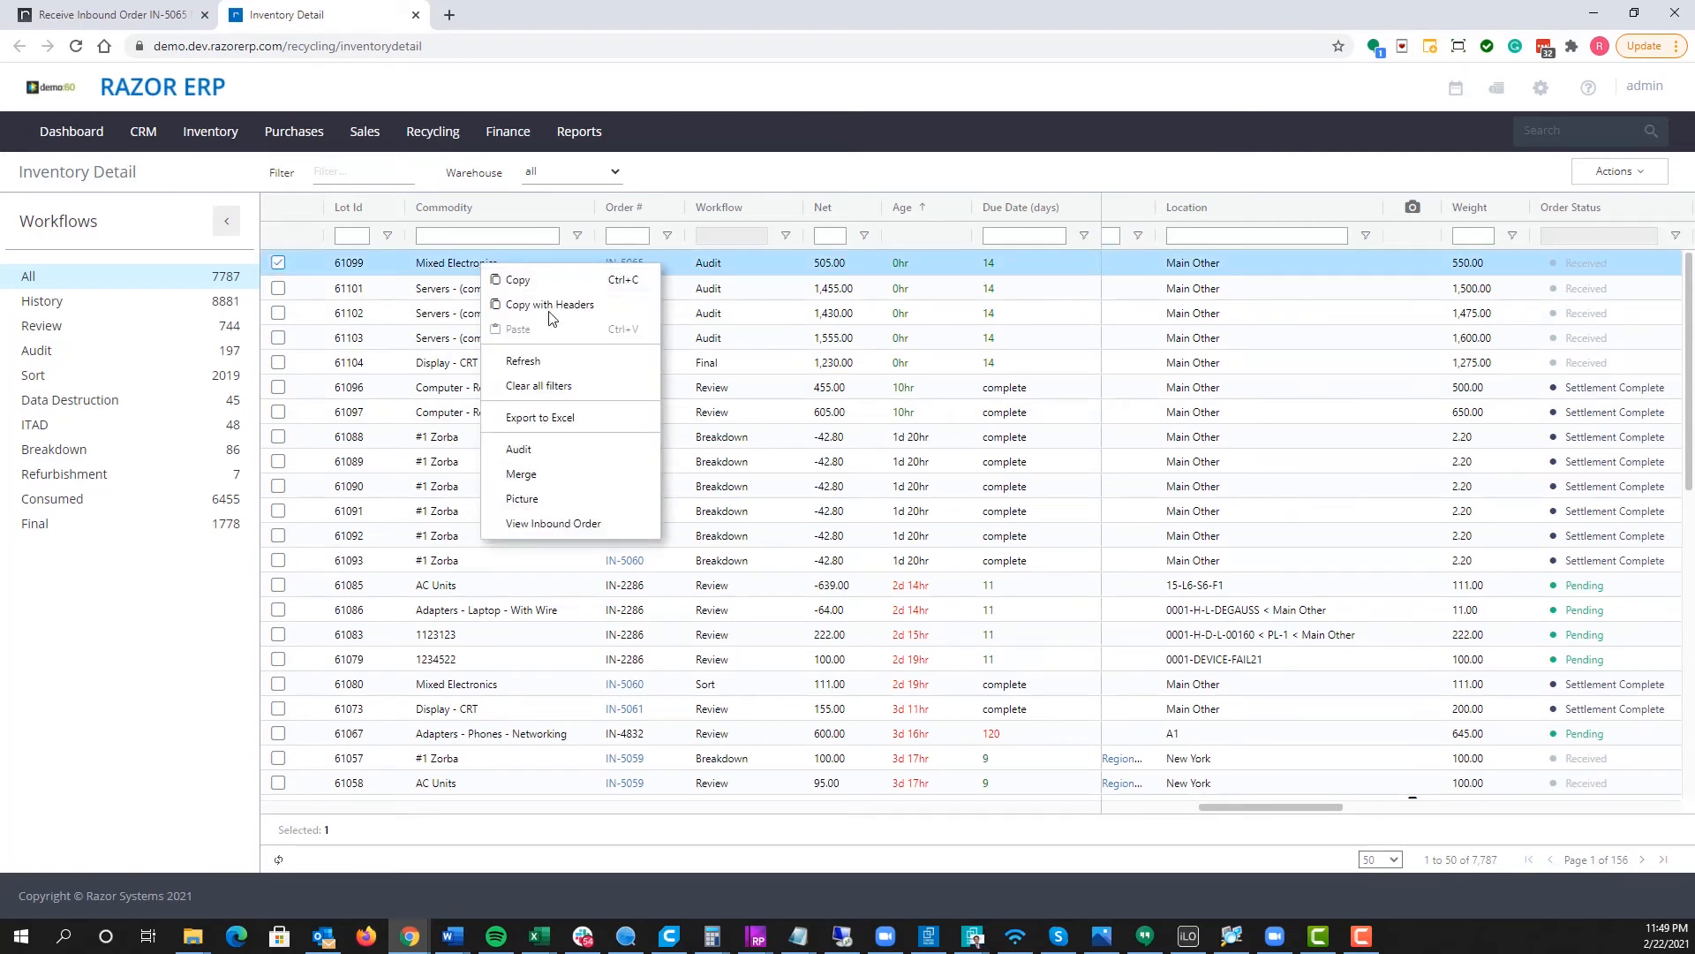
Step: Copy the cells from Lot Id to Due Date for lots 61099 through 61083 with their headers, and clear the range selection
left_click_drag(374, 263, 1030, 638)
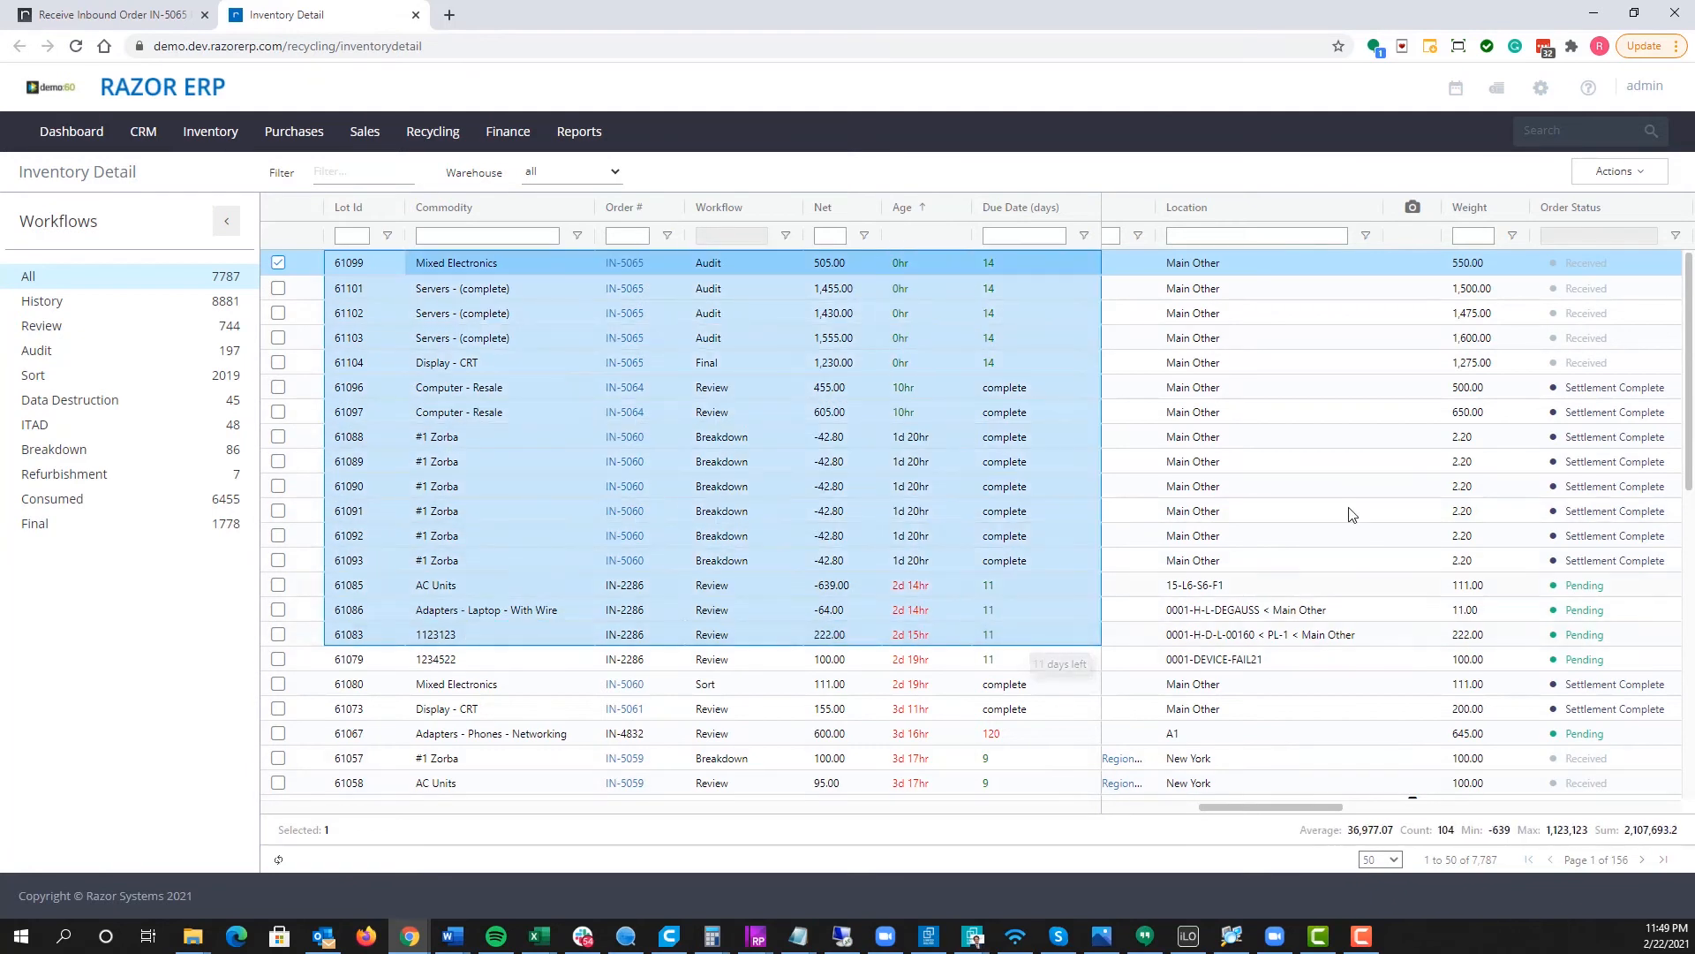
right_click(584, 328)
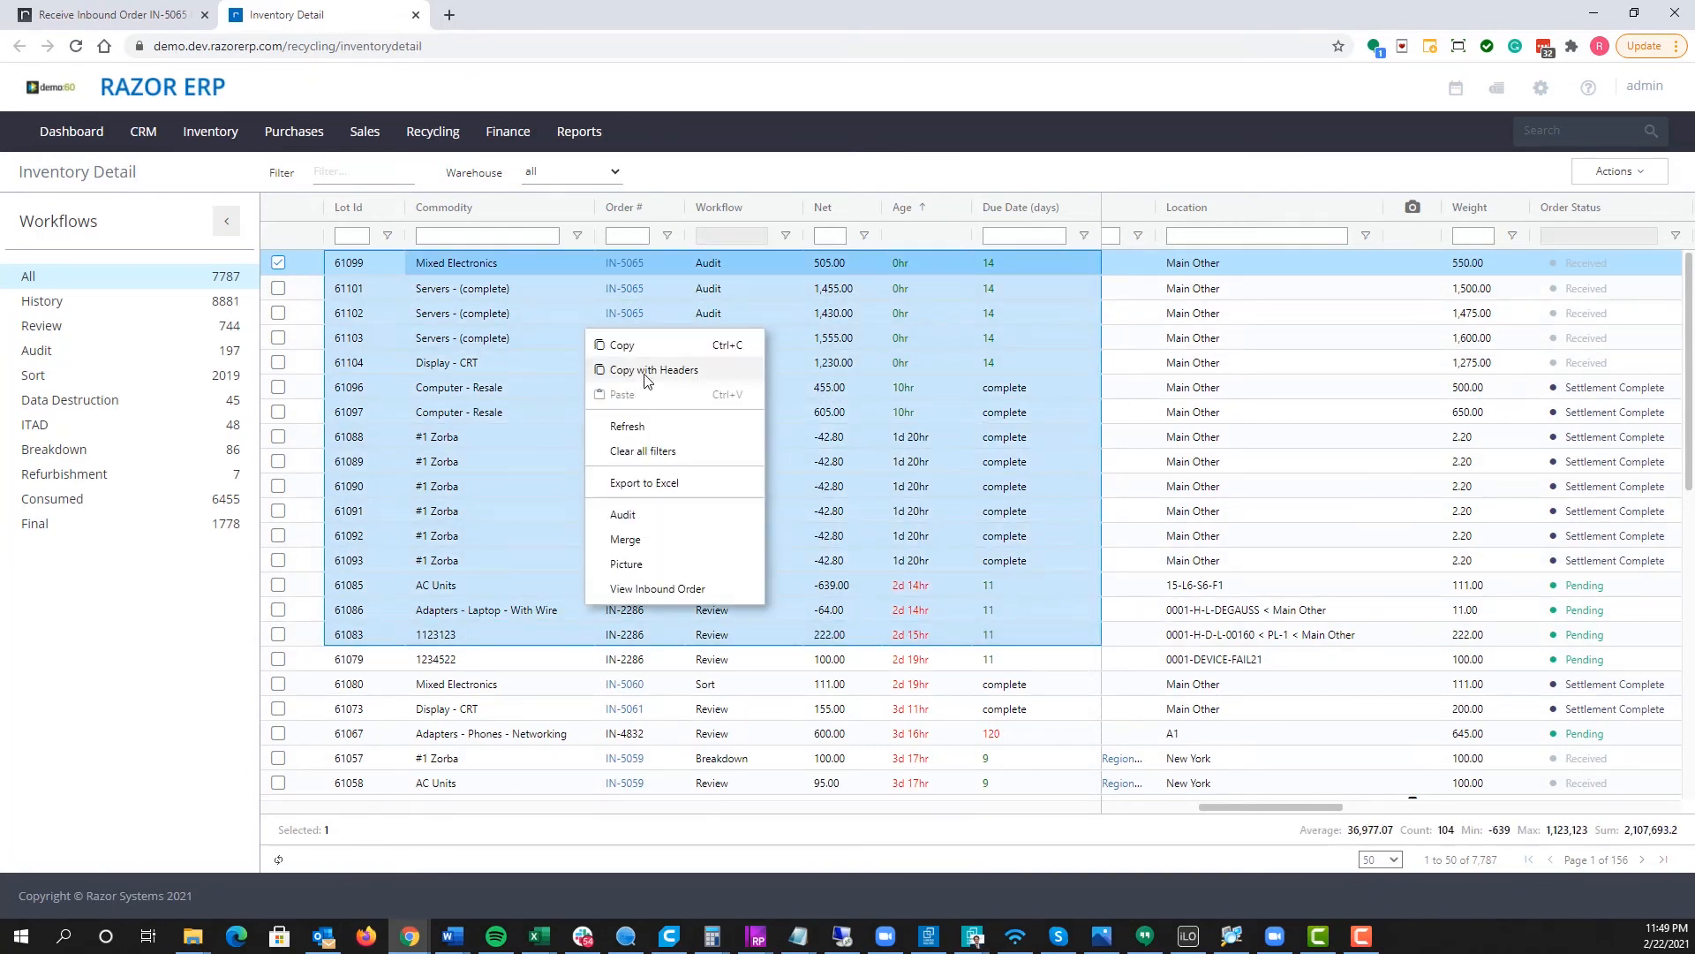
left_click(634, 376)
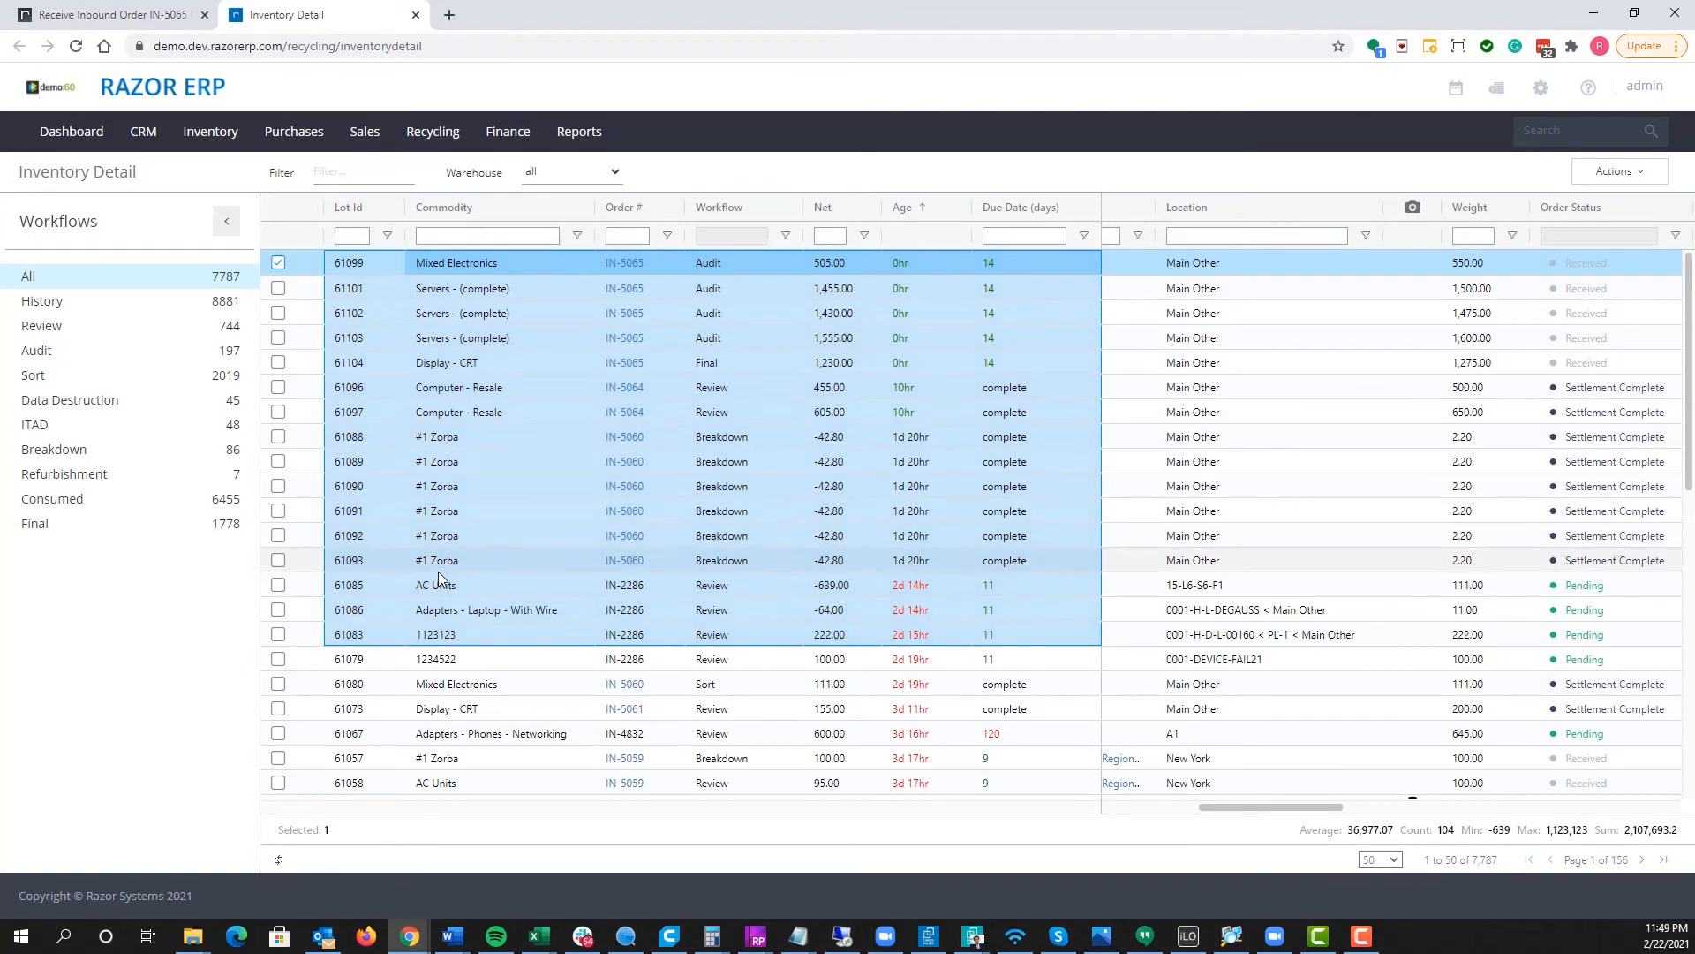
left_click(561, 511)
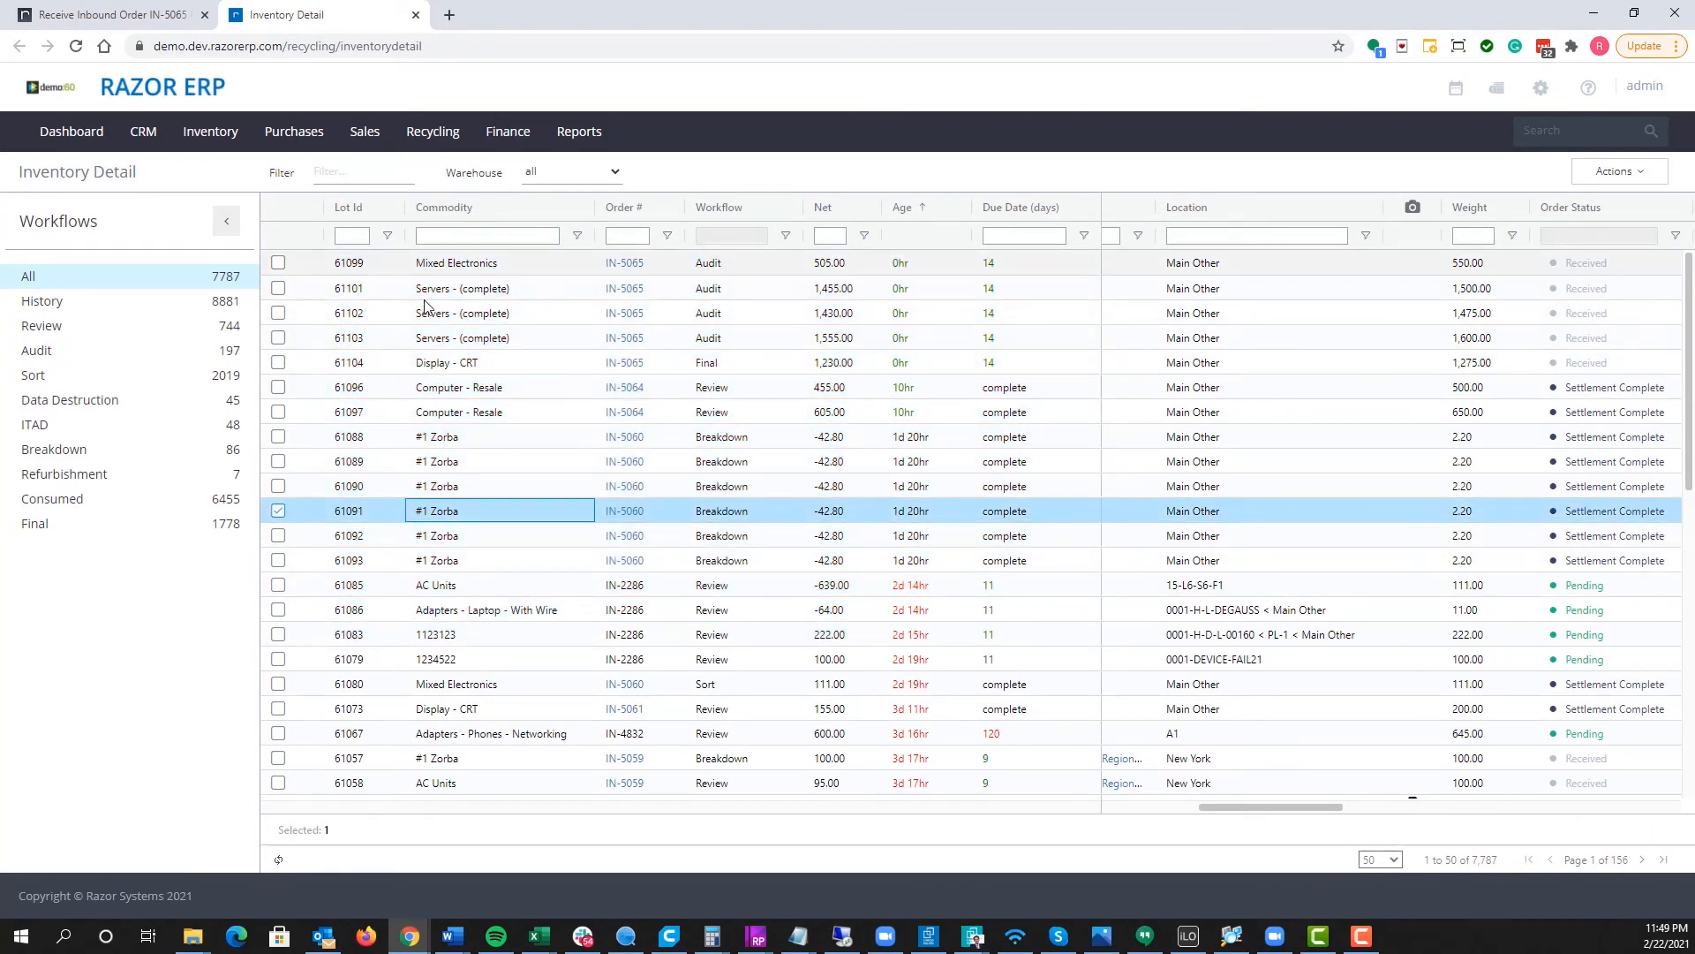
Step: Select the Servers - (complete) lot 61101 and open its audit
left_click(521, 264)
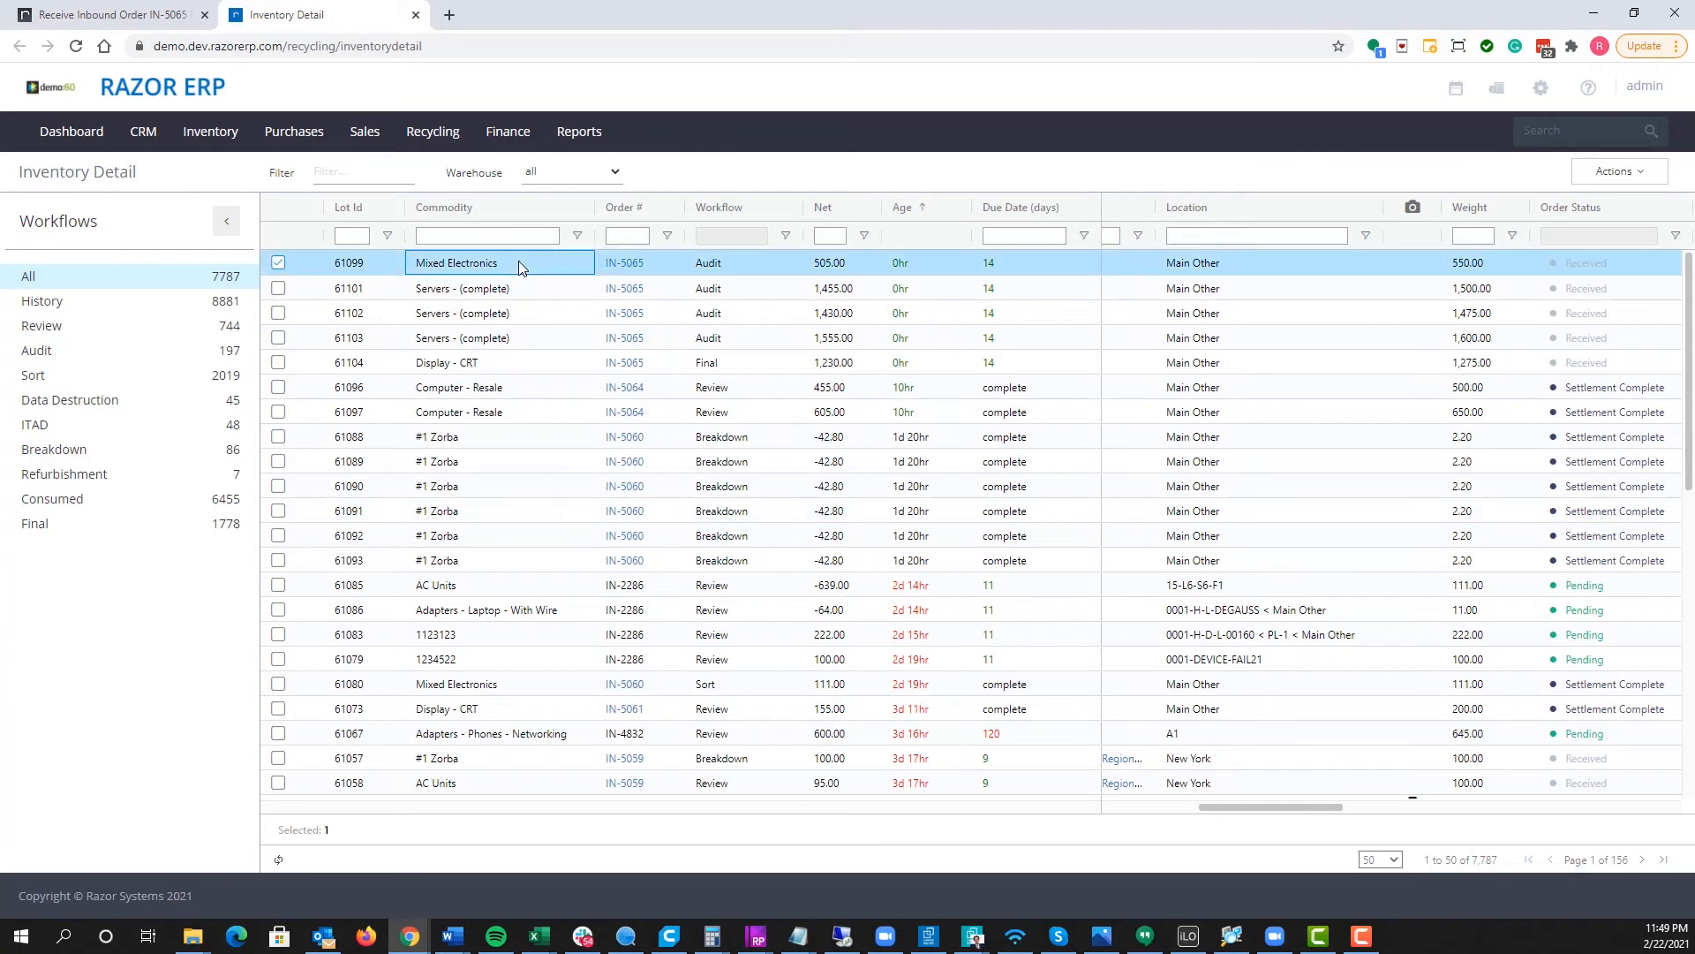
left_click(453, 294)
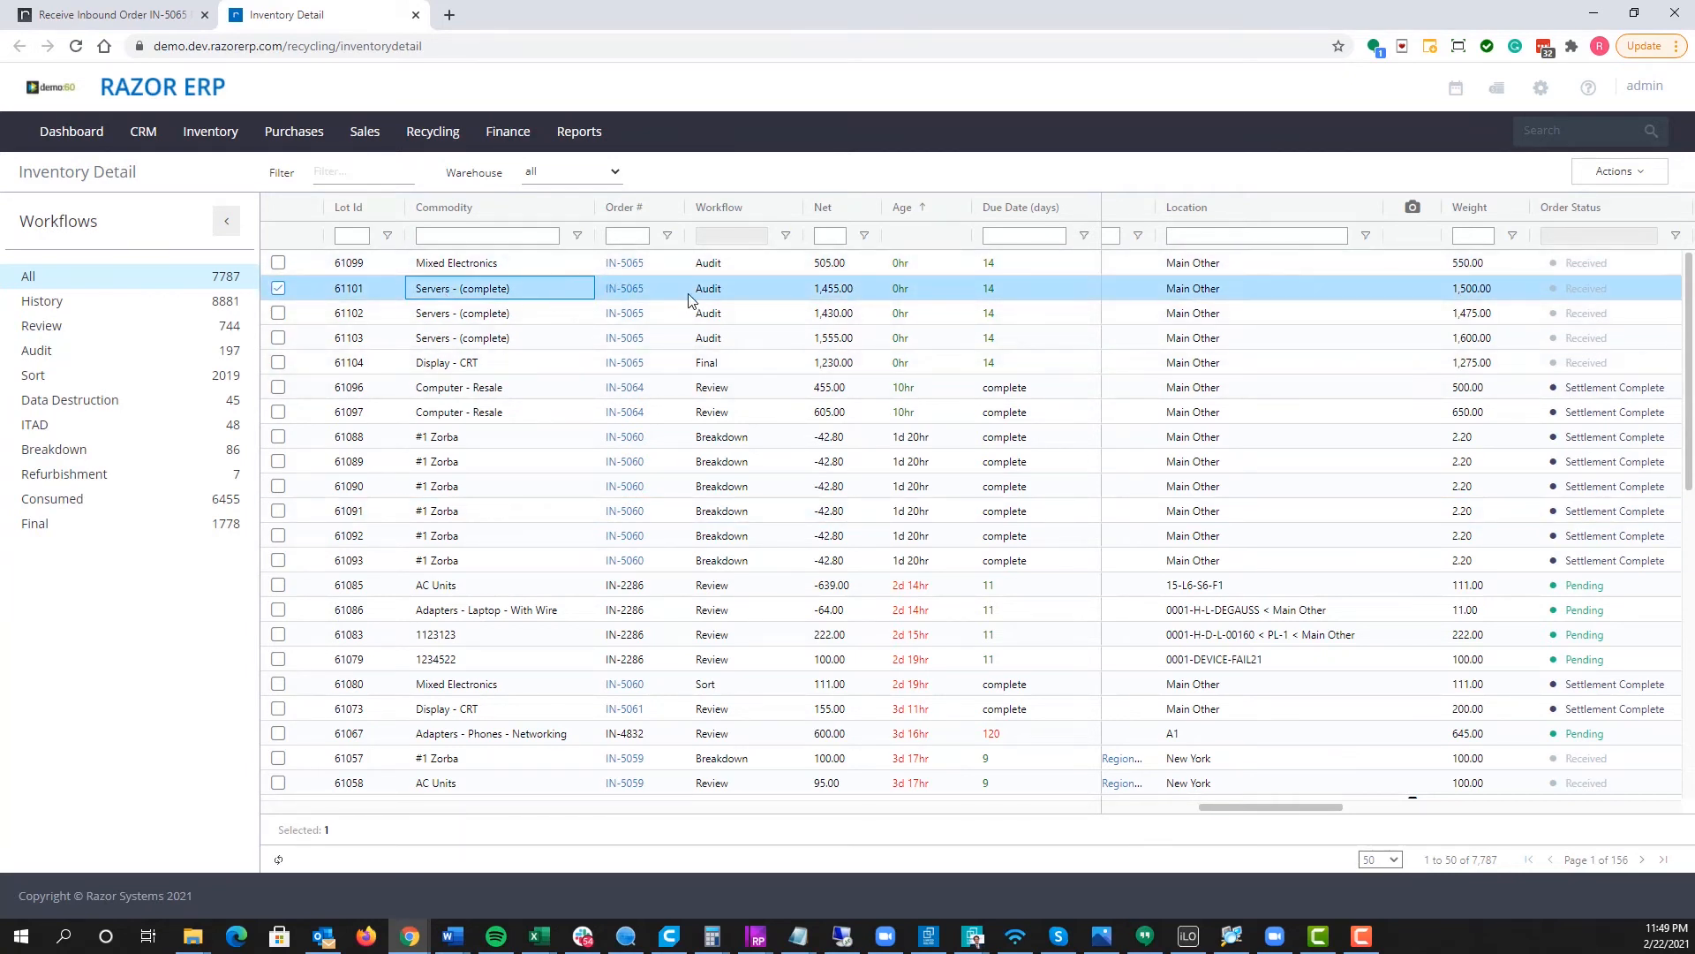
left_click(354, 294)
right_click(361, 283)
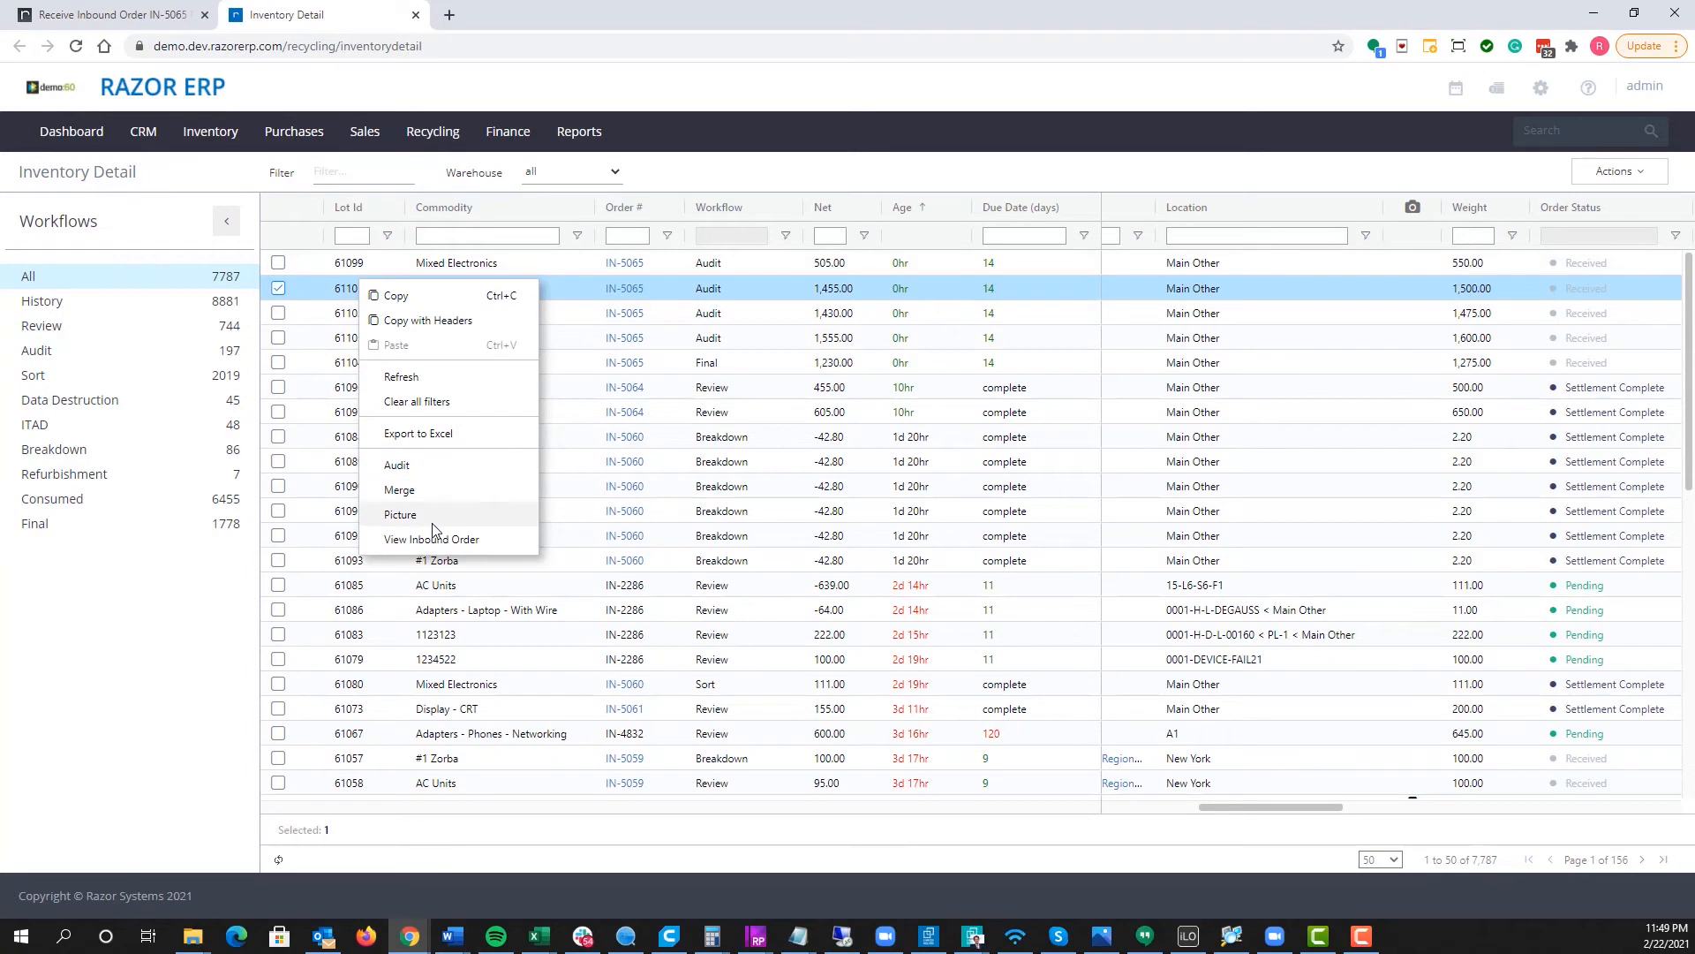
left_click(494, 464)
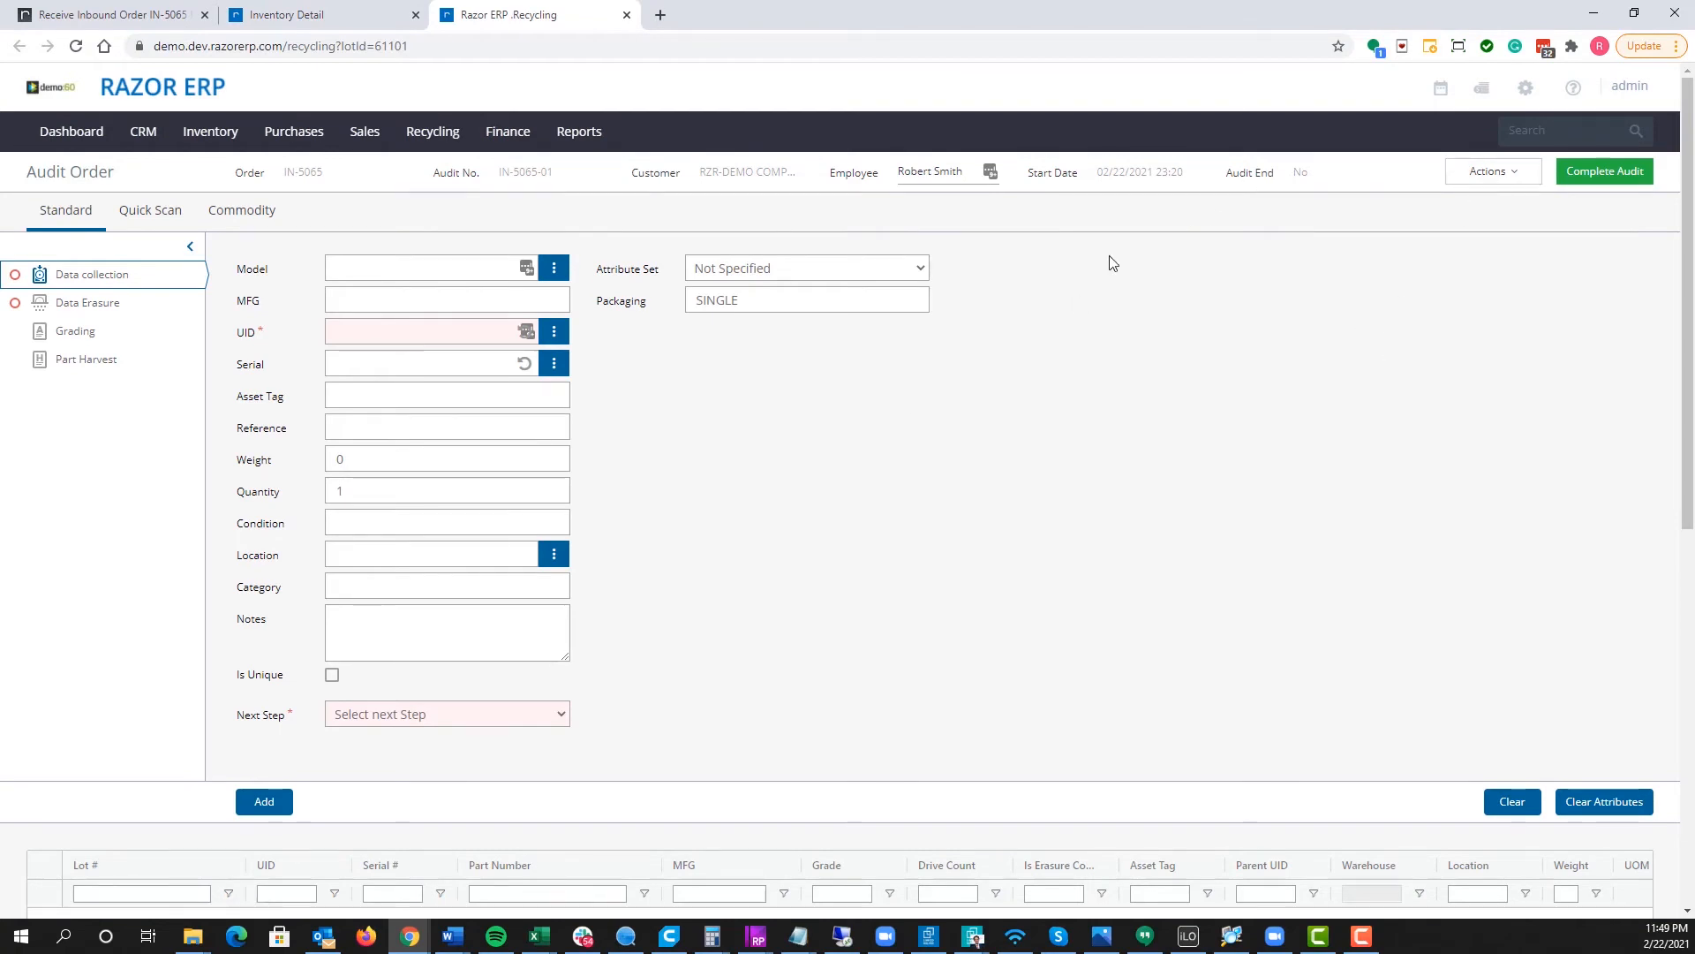
Step: Return to Inventory Detail and merge lots 61102 and 61103 into Servers - (complete) lot 61101
left_click(379, 18)
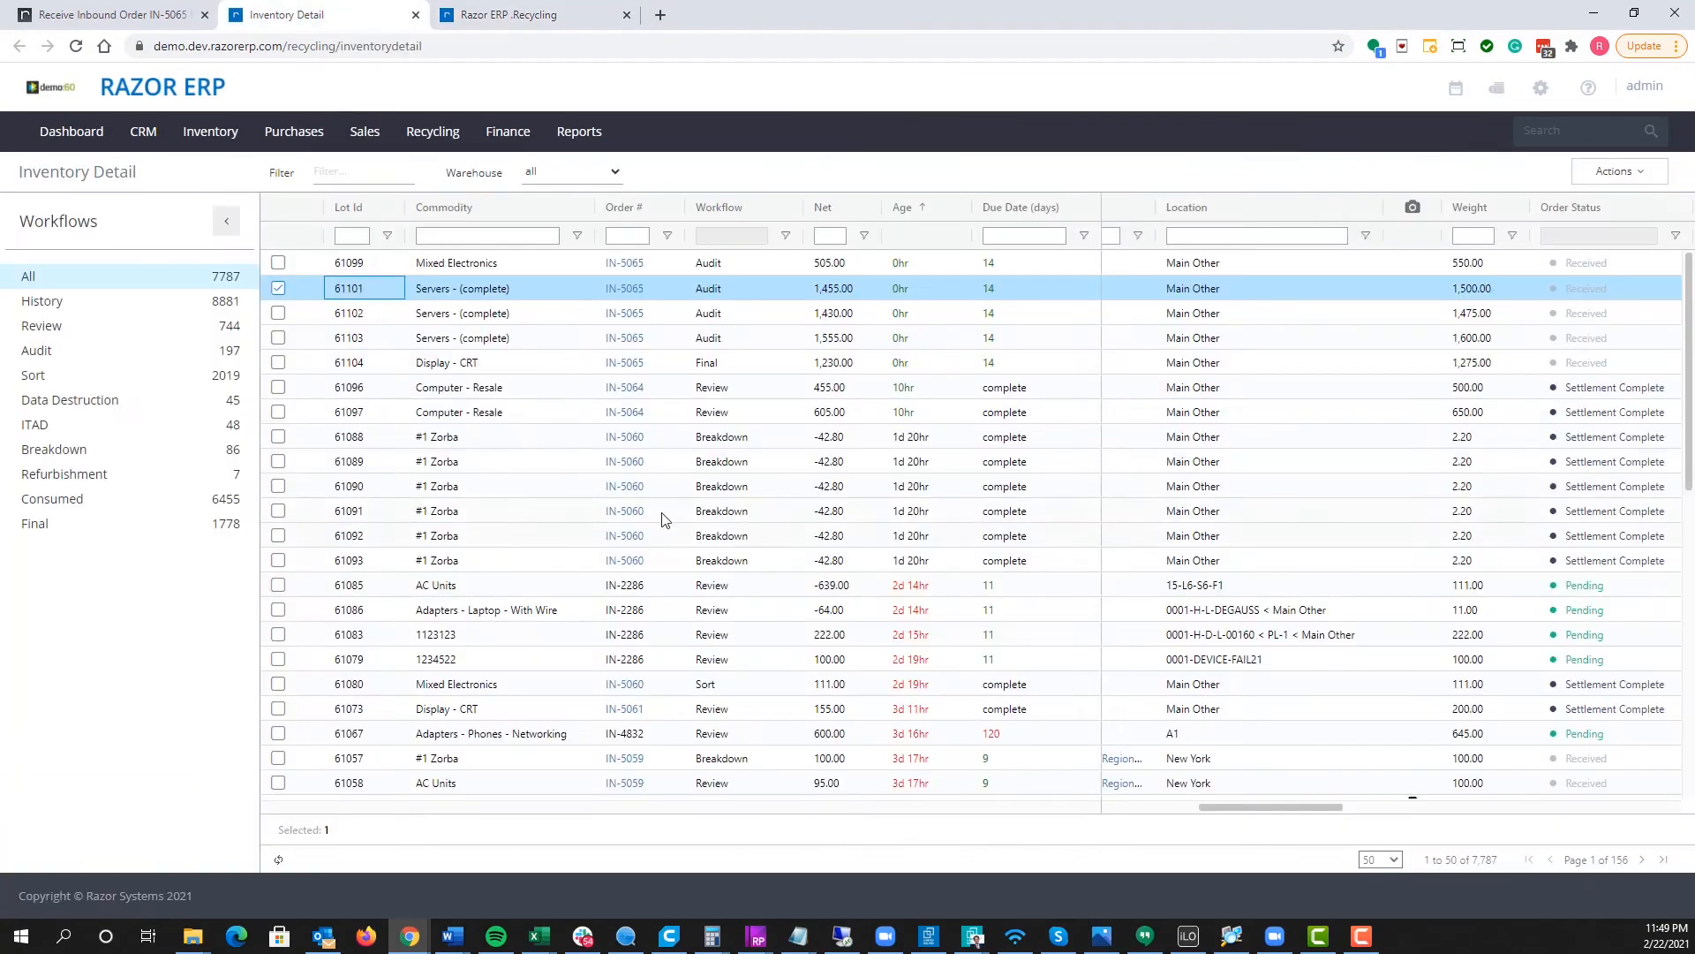
right_click(472, 302)
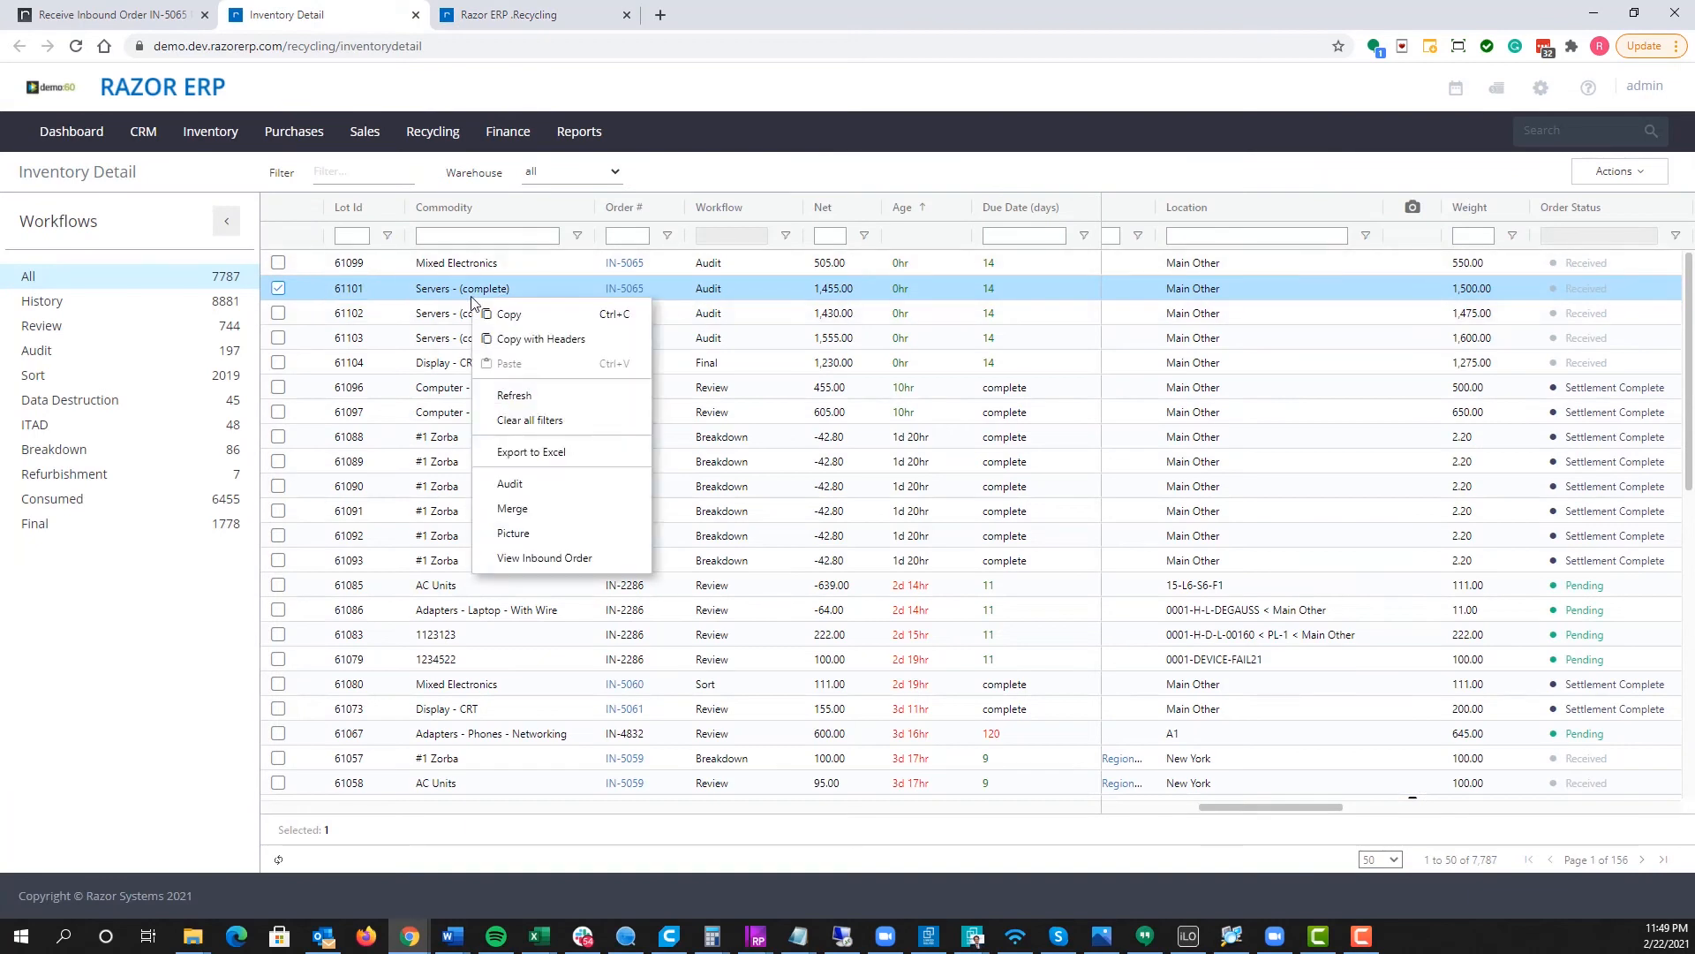
left_click(538, 510)
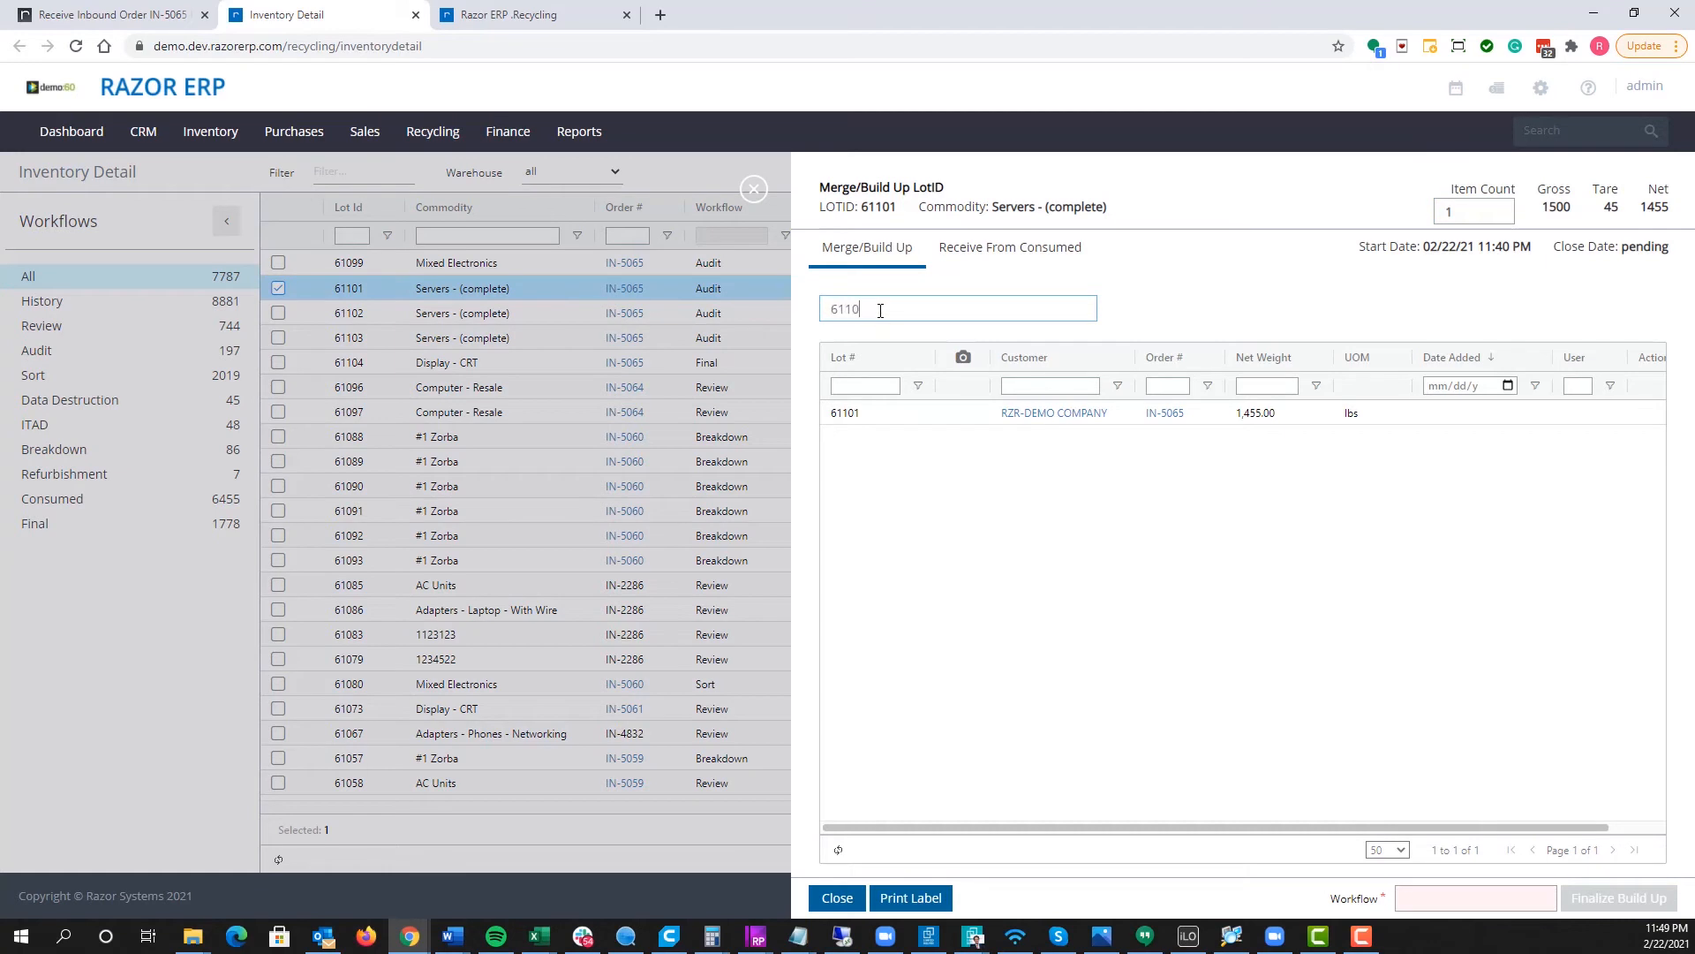
key("Return")
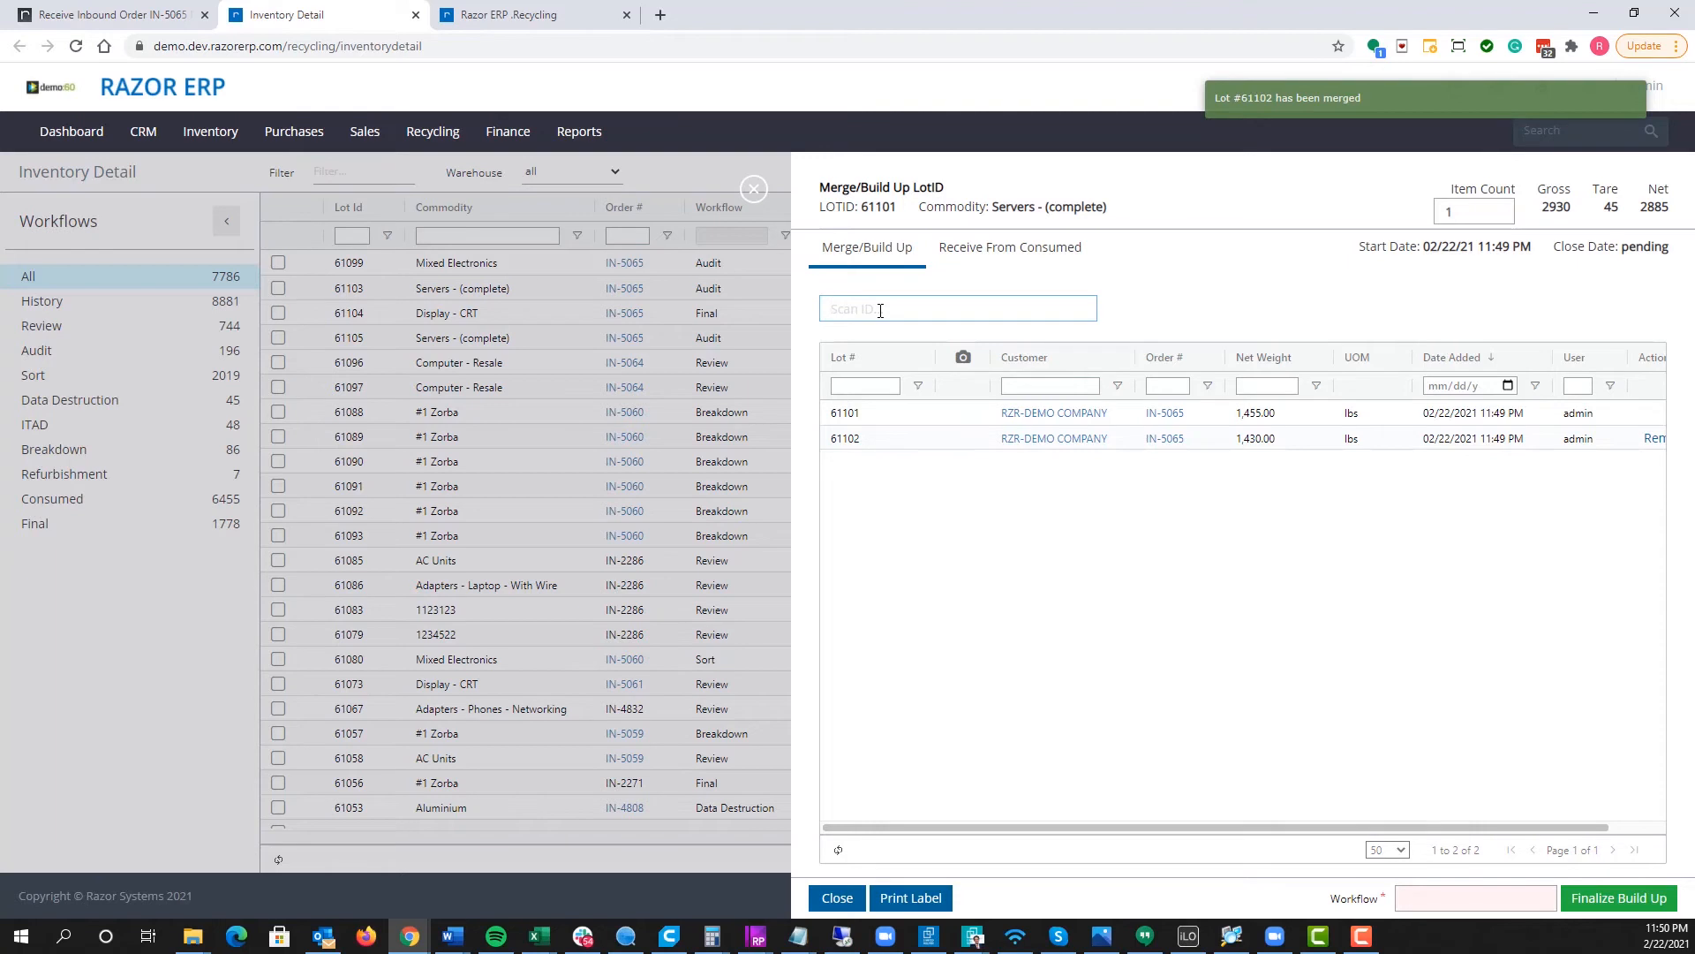
key("Return")
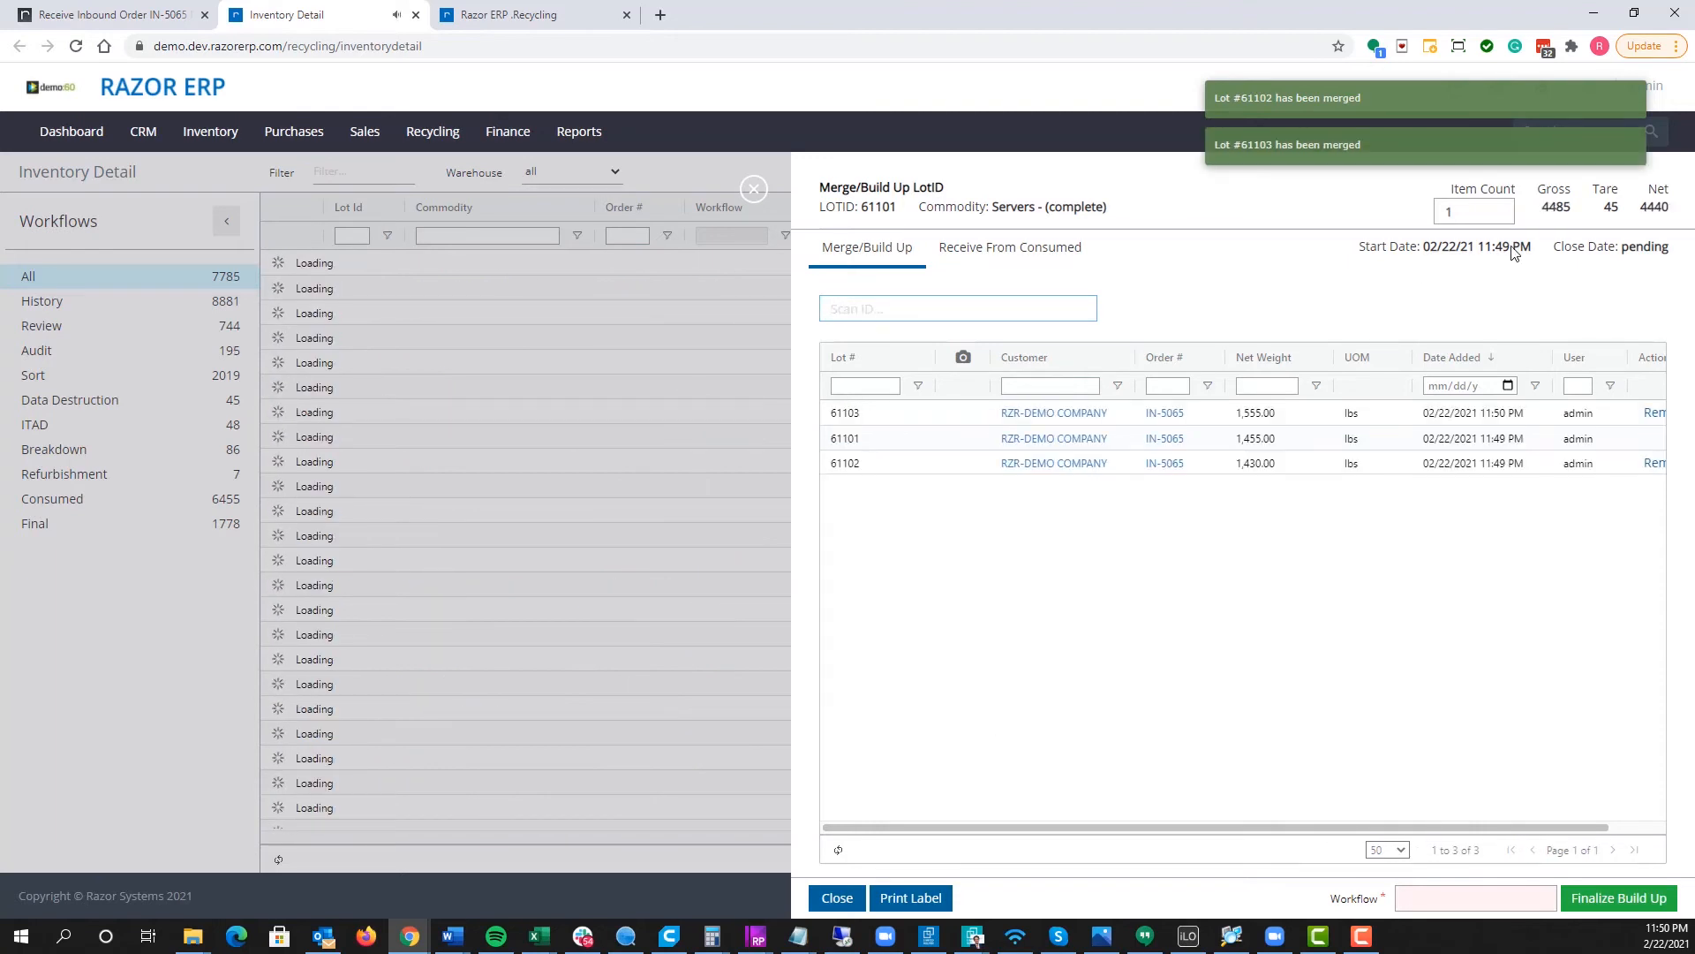
Step: Check the start date of lot 61101's build-up and finalize it with the Audit workflow
left_click_drag(1534, 248, 1393, 246)
left_click(1405, 330)
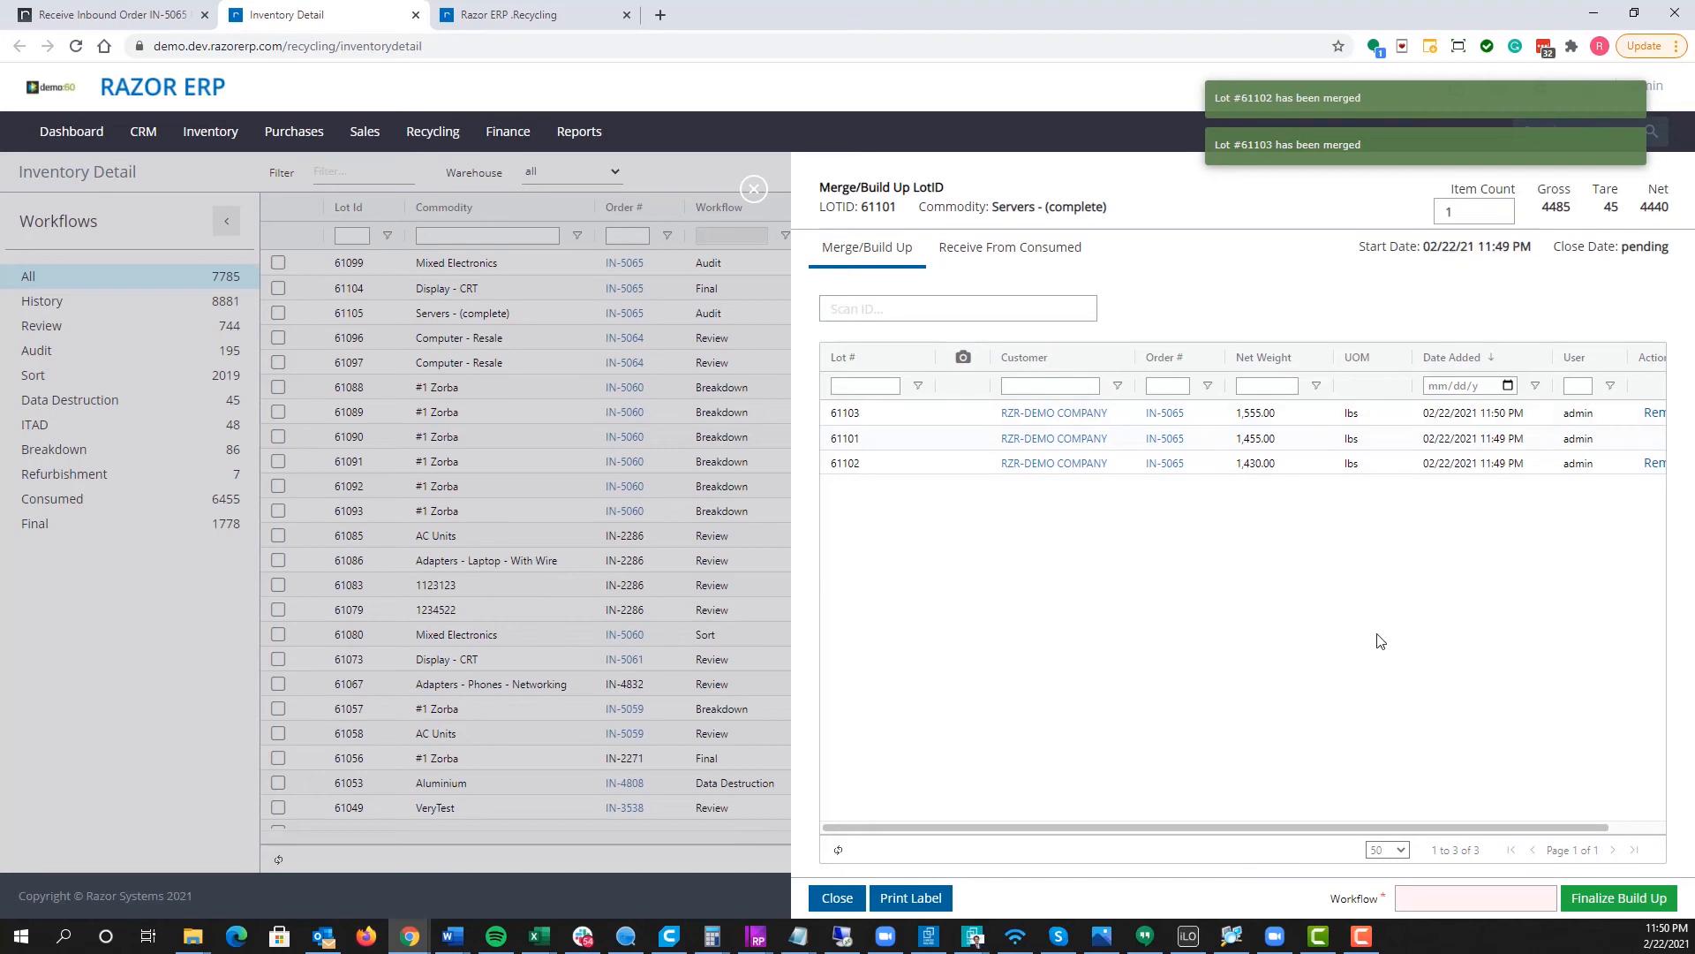
left_click(1547, 890)
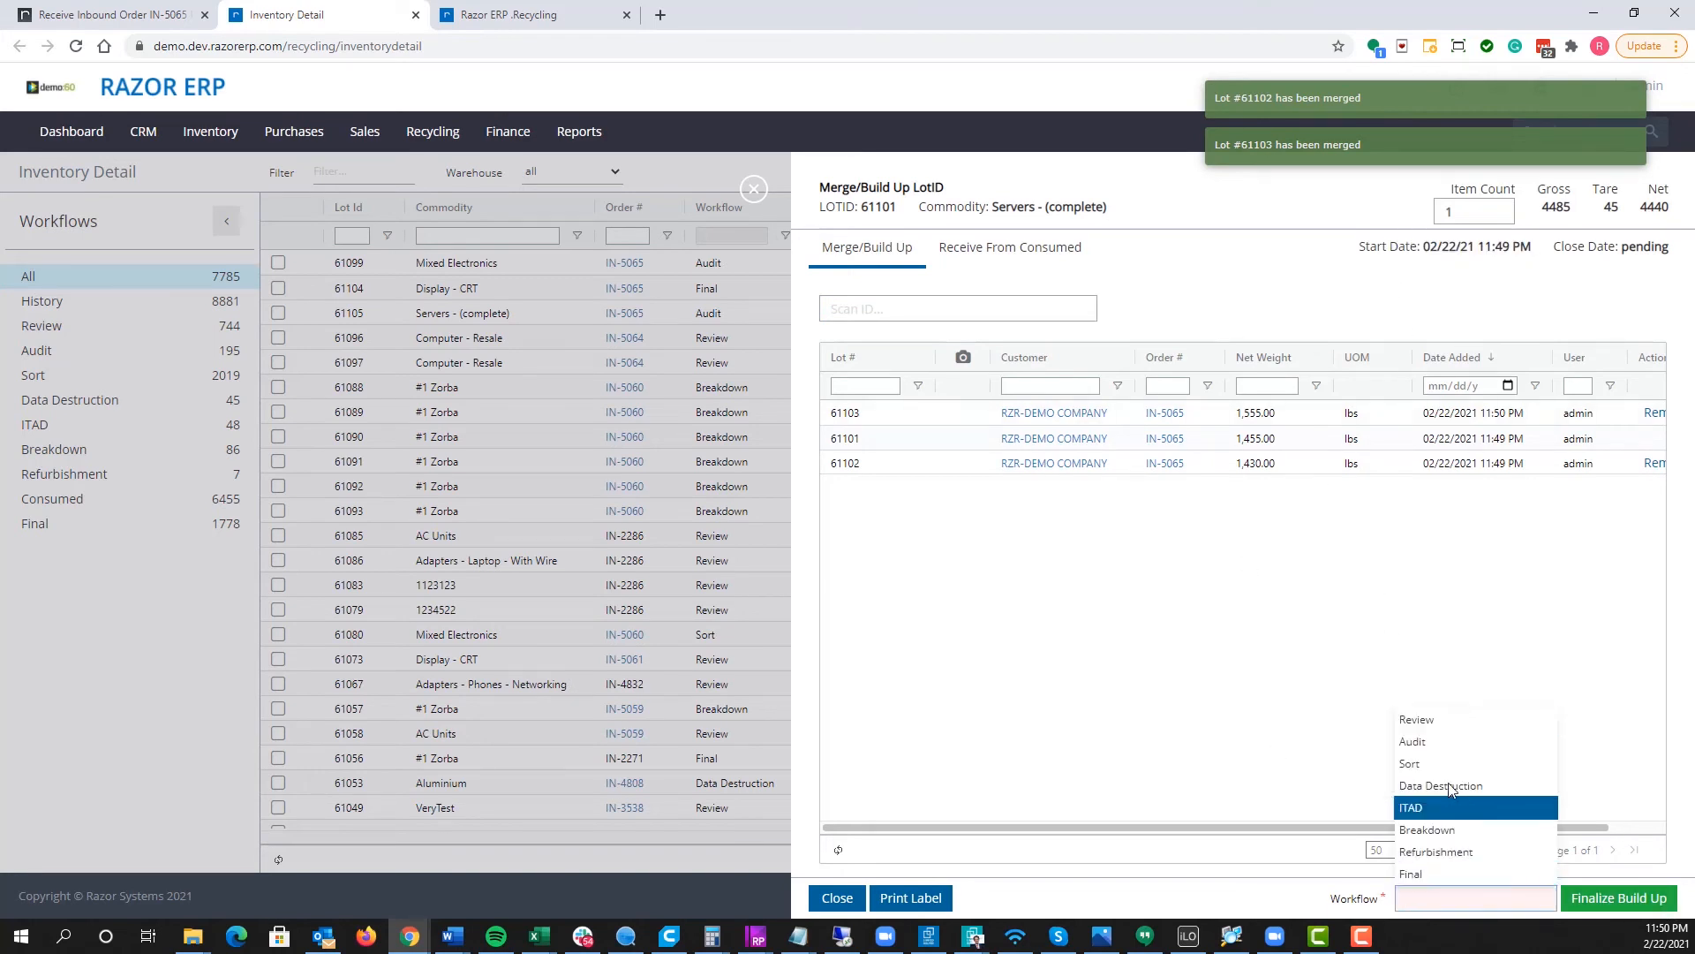
left_click(1437, 747)
left_click(1601, 898)
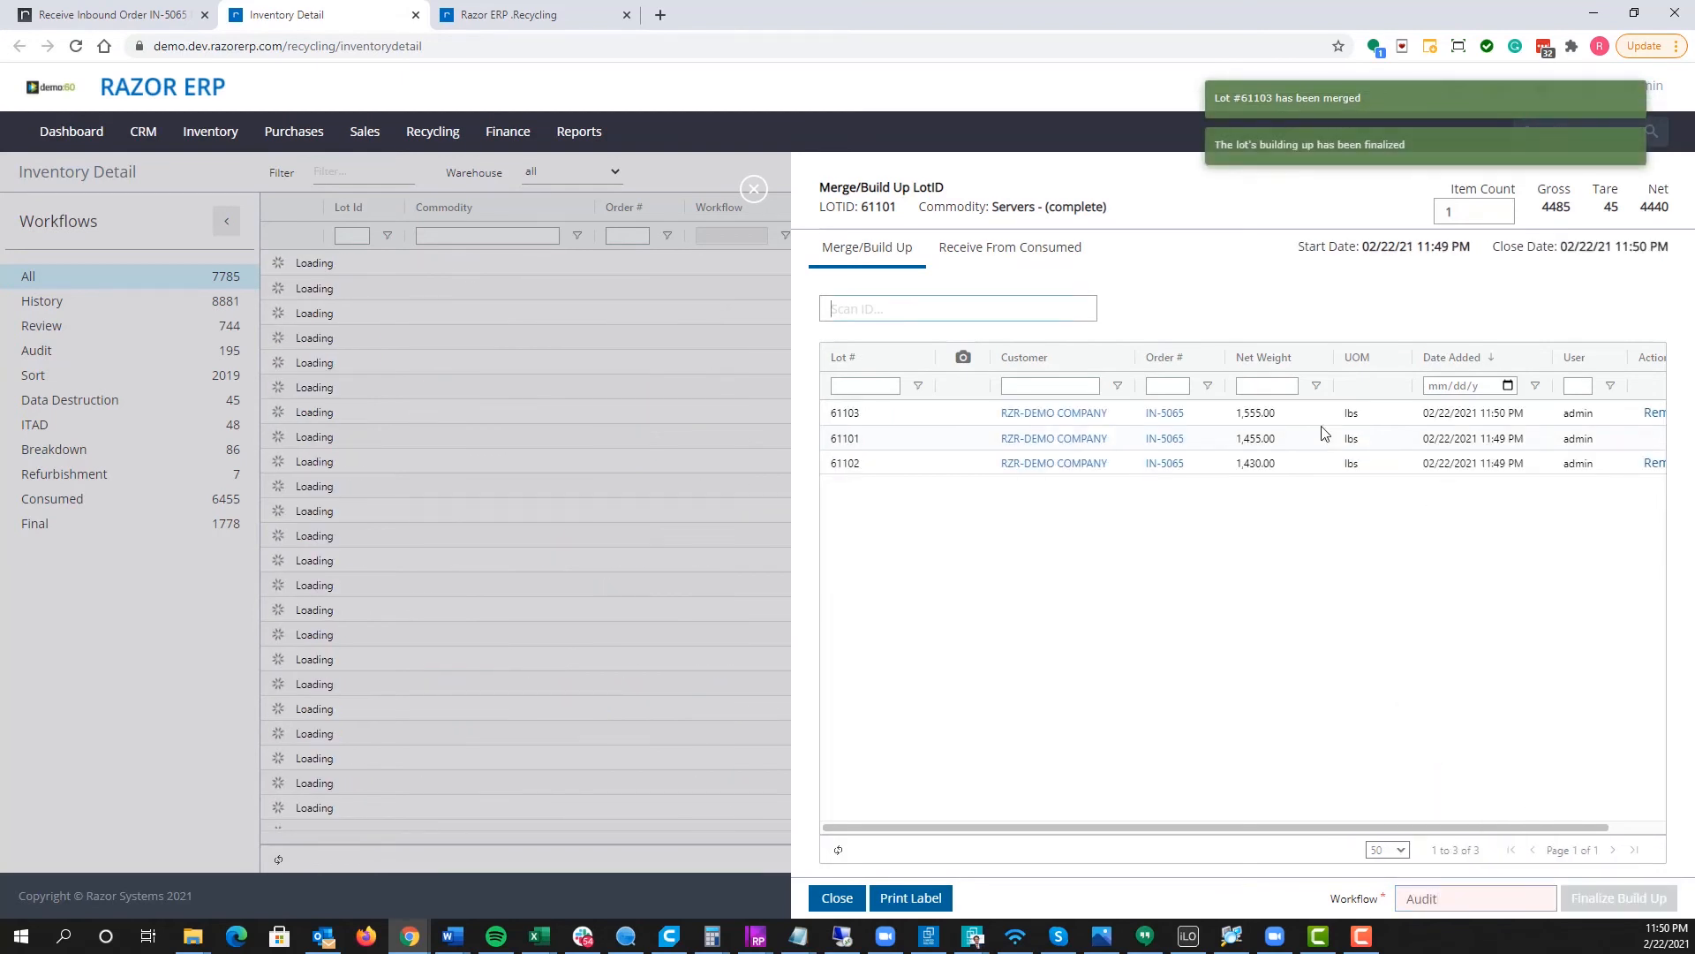
Step: Check the start and close dates of the finalized build-up
left_click_drag(1305, 255, 1471, 247)
left_click(1396, 253)
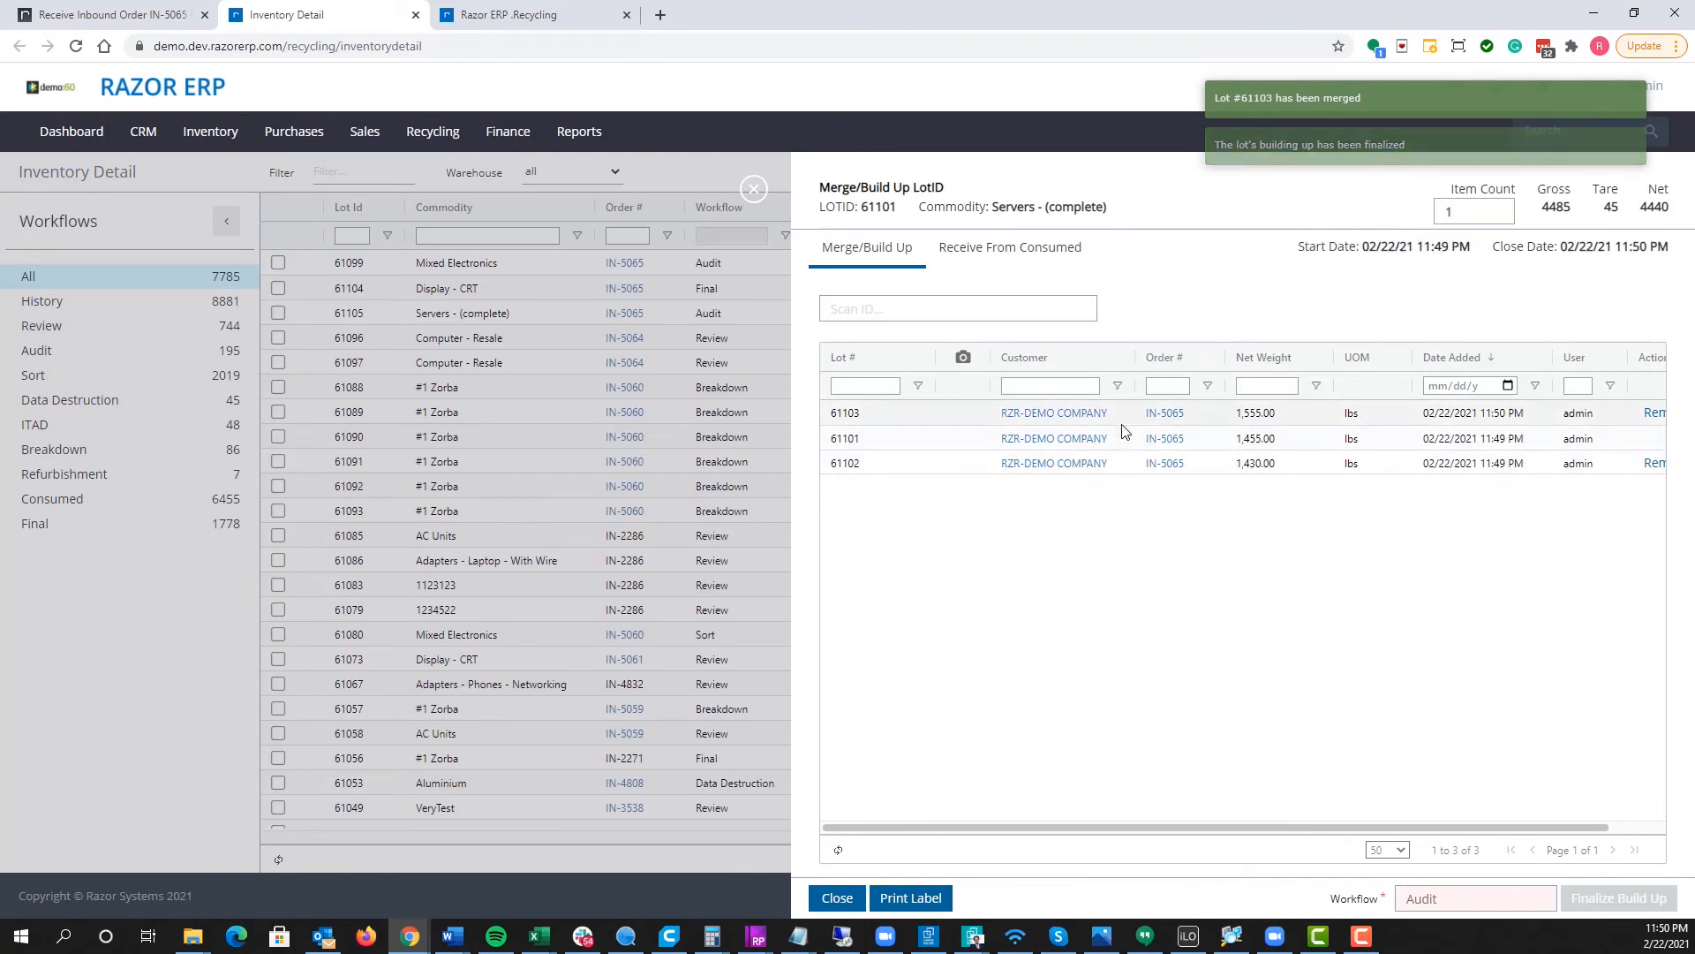
left_click_drag(1659, 250, 1362, 249)
left_click(1501, 250)
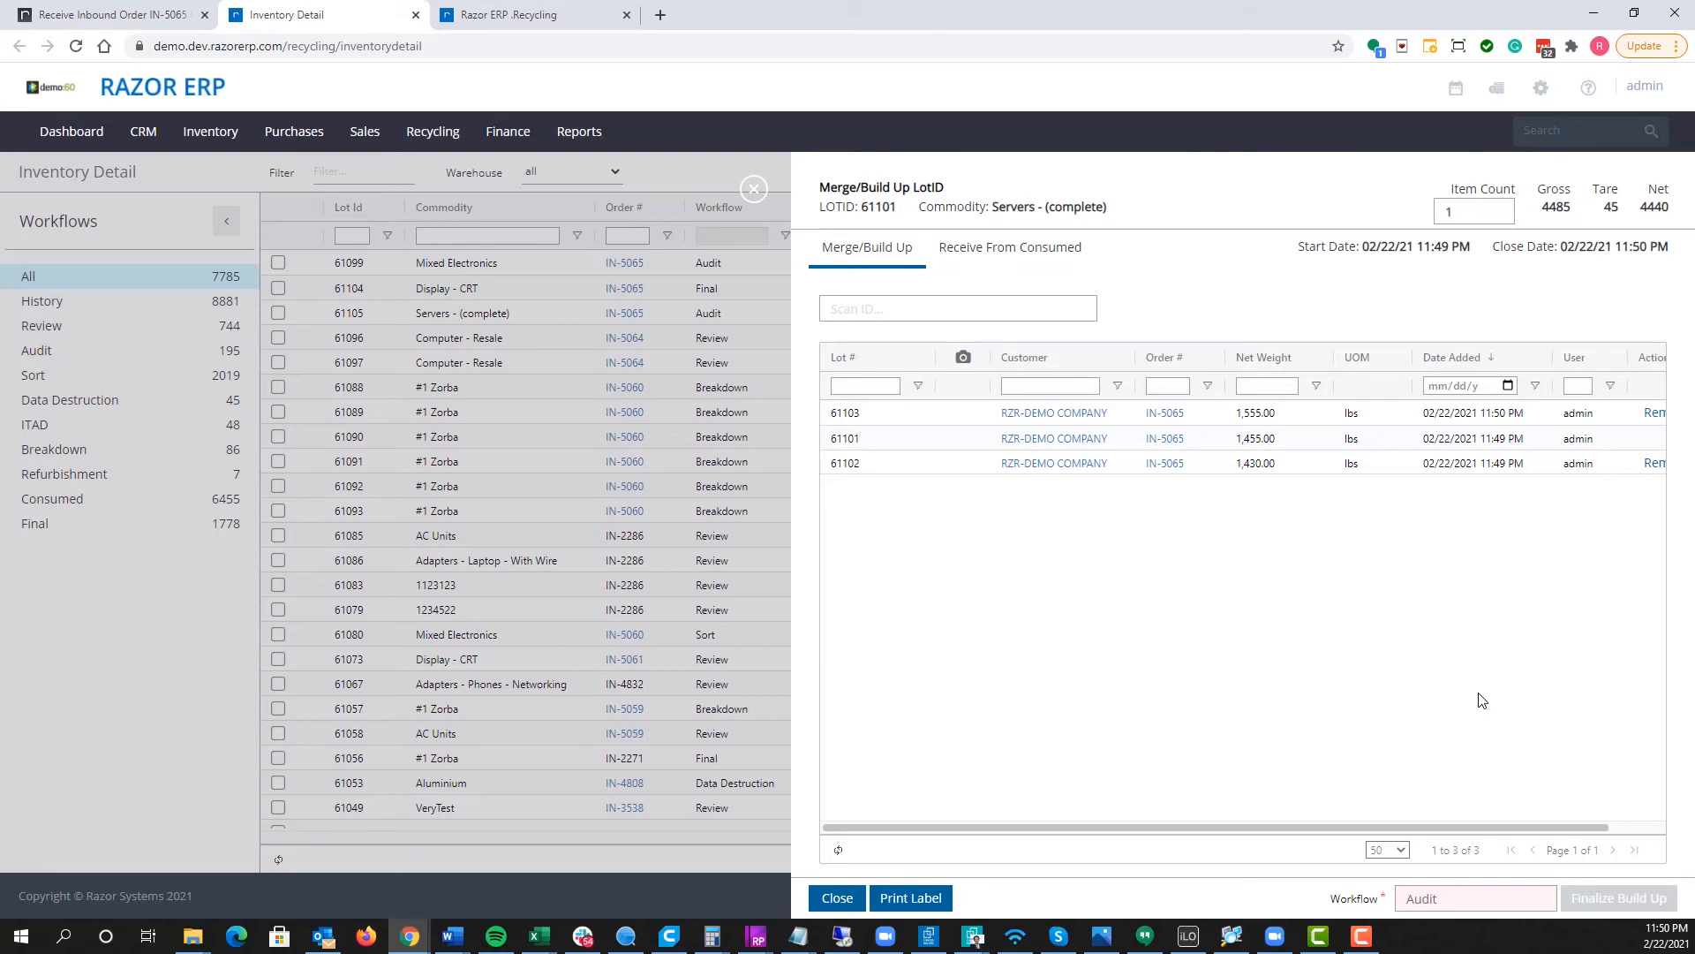
Step: View the Receive From Consumed form for lot 61101 and close its Merge/Build Up details
left_click(1038, 261)
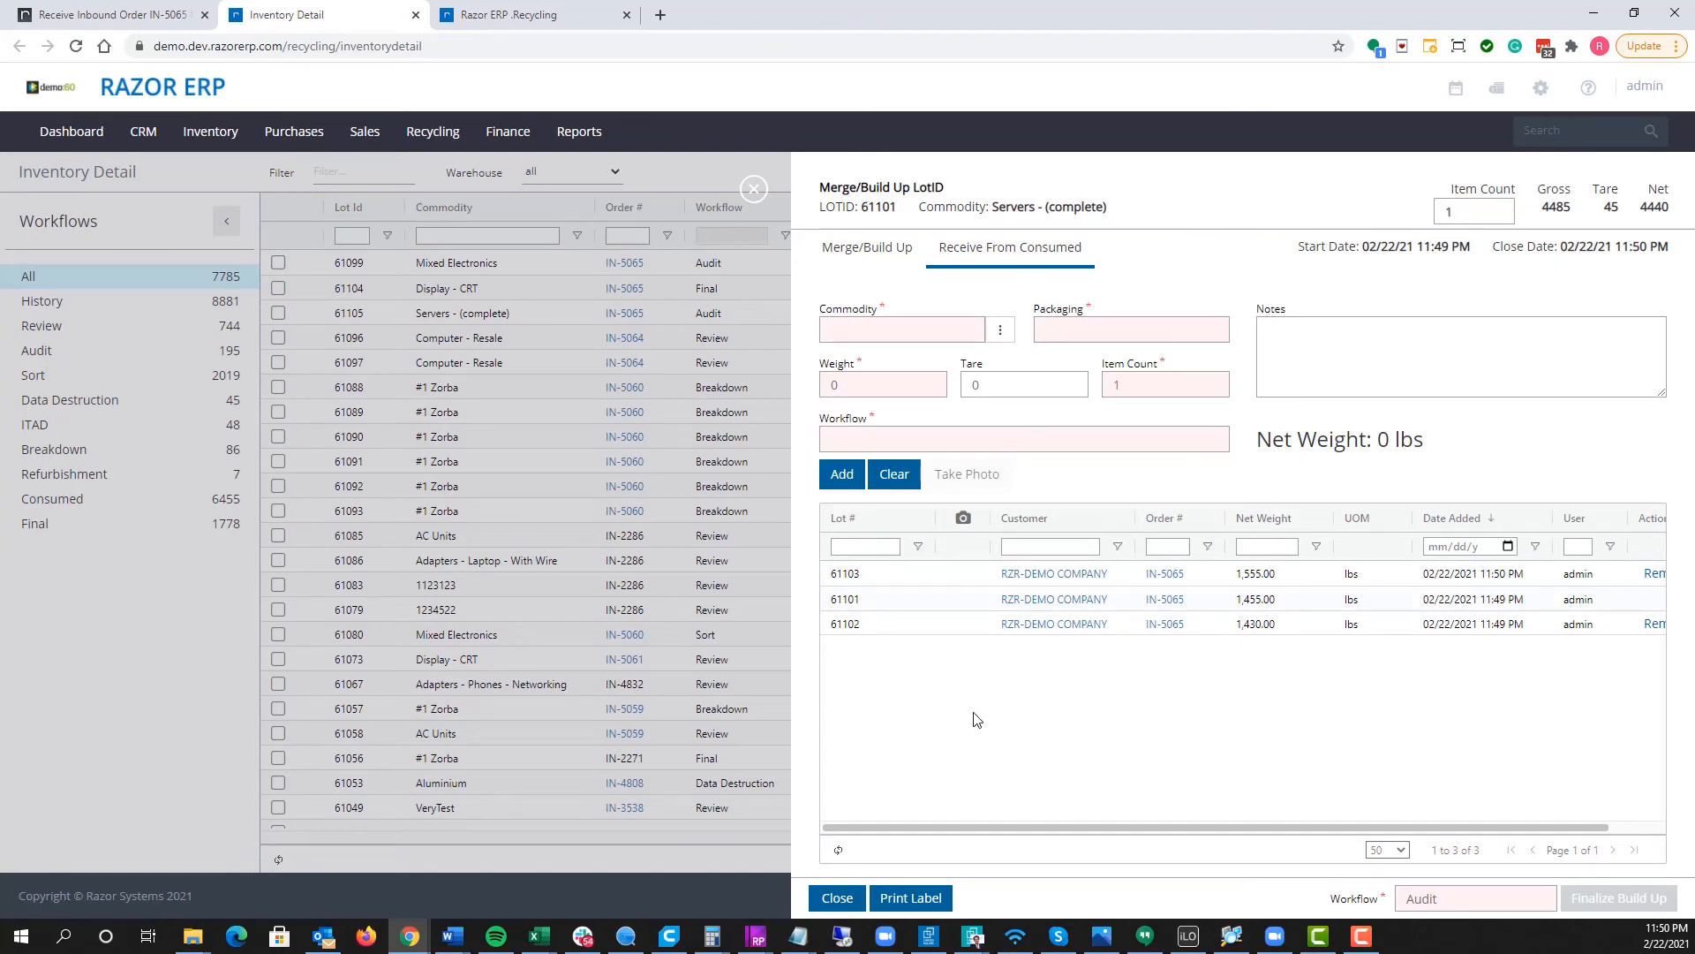
left_click(883, 253)
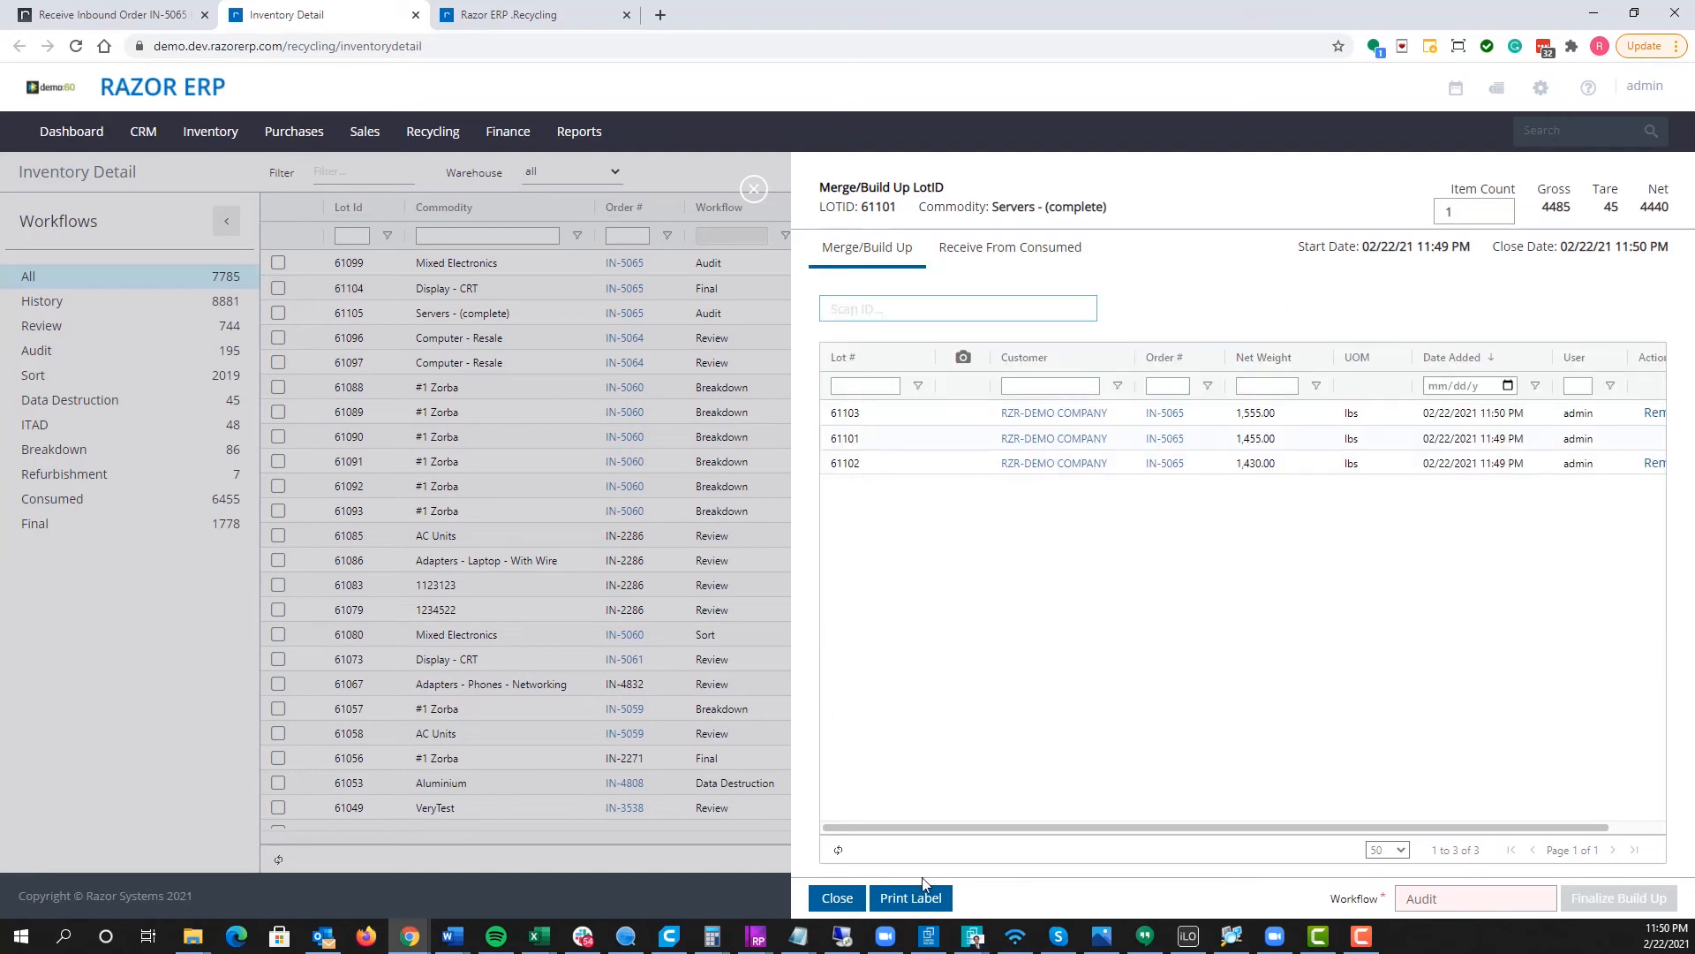
left_click(838, 898)
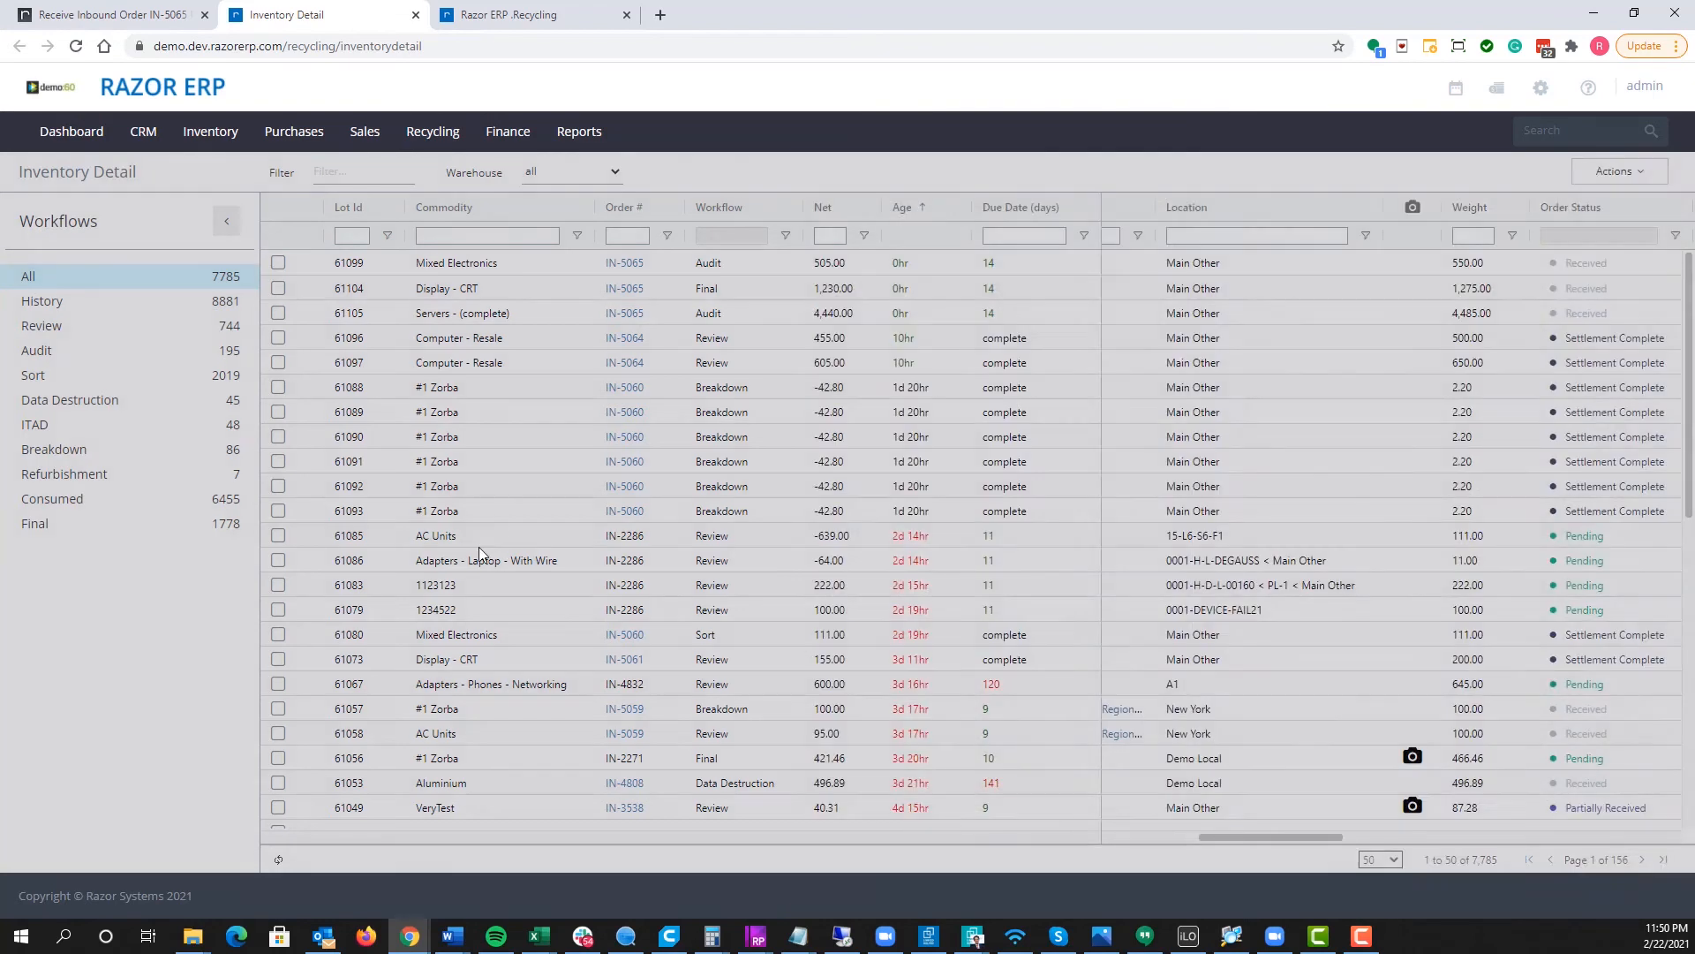
Step: Examine the inventory grid's columns, the list of available columns and the lots further down
scroll(1404, 428, "right", 8)
scroll(1406, 421, "left", 12)
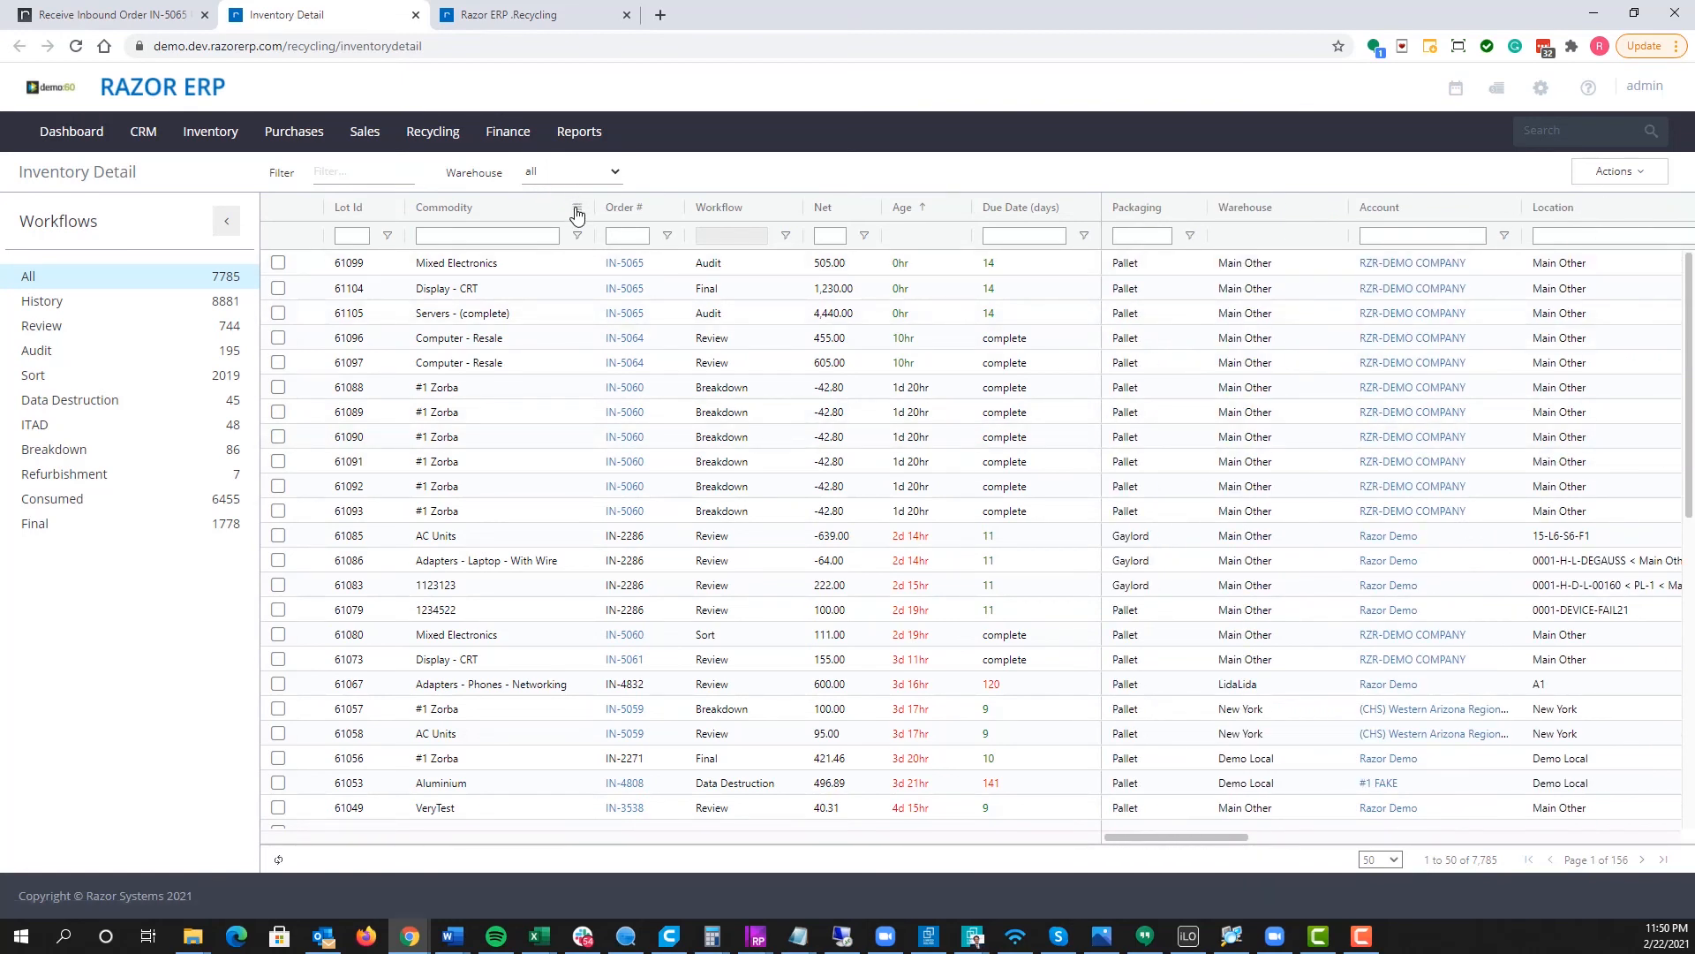
left_click(576, 210)
scroll(600, 417, "down", 4)
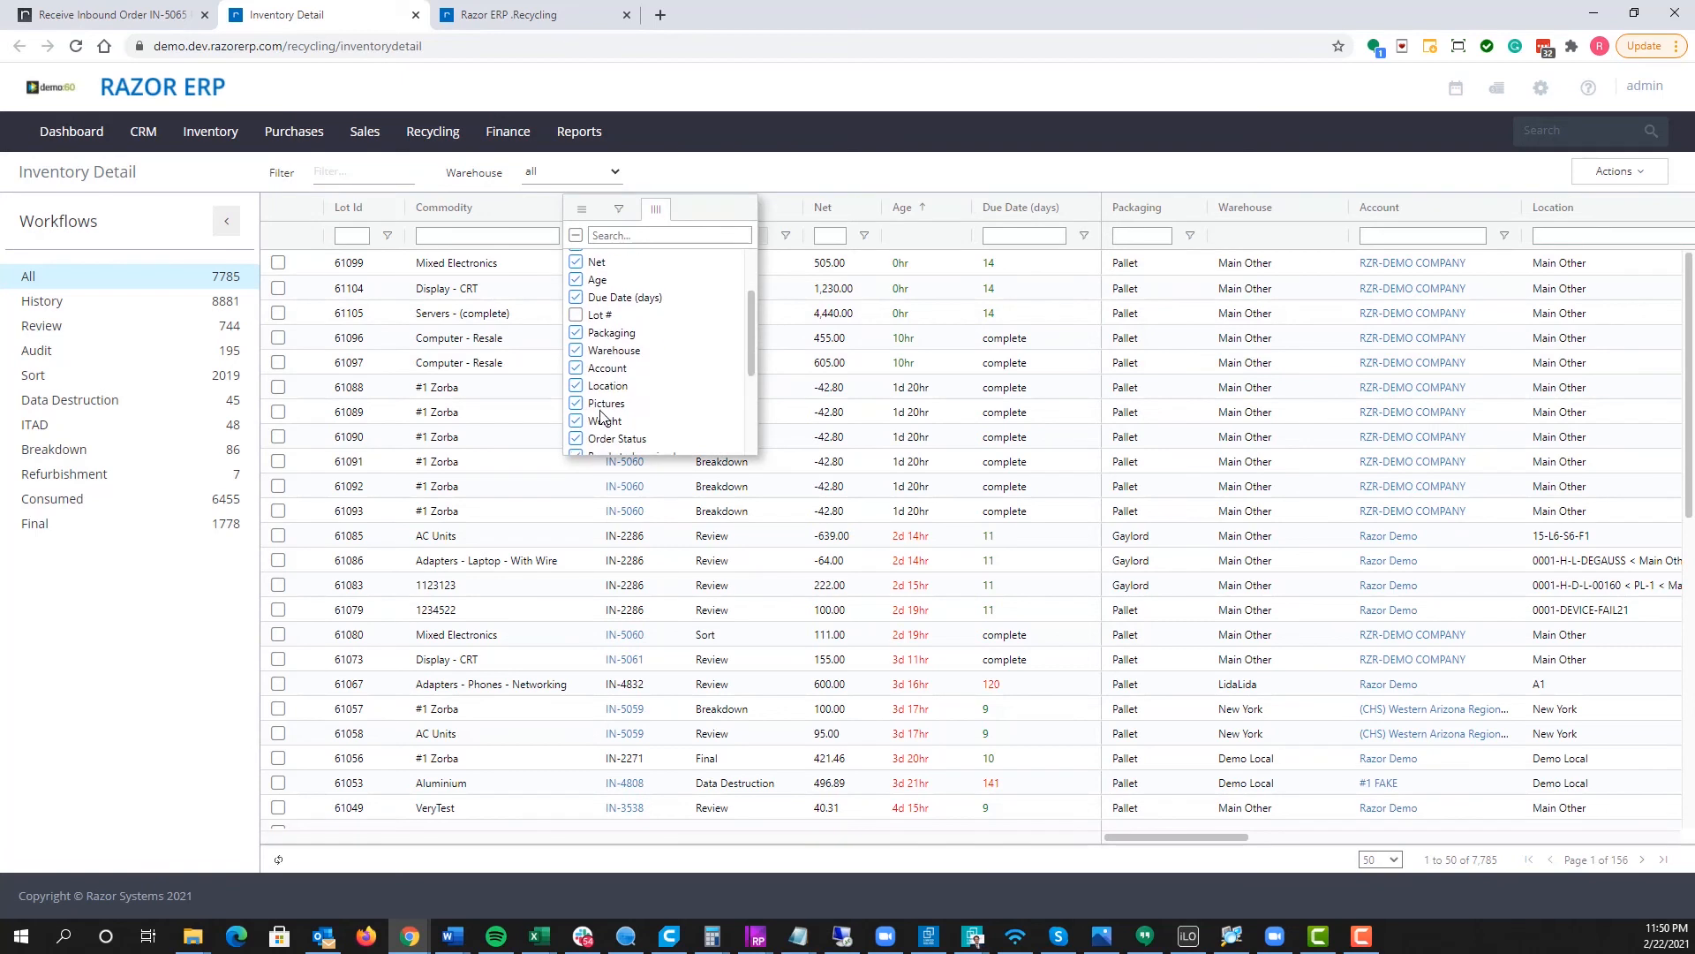
left_click(555, 634)
scroll(530, 623, "down", 5)
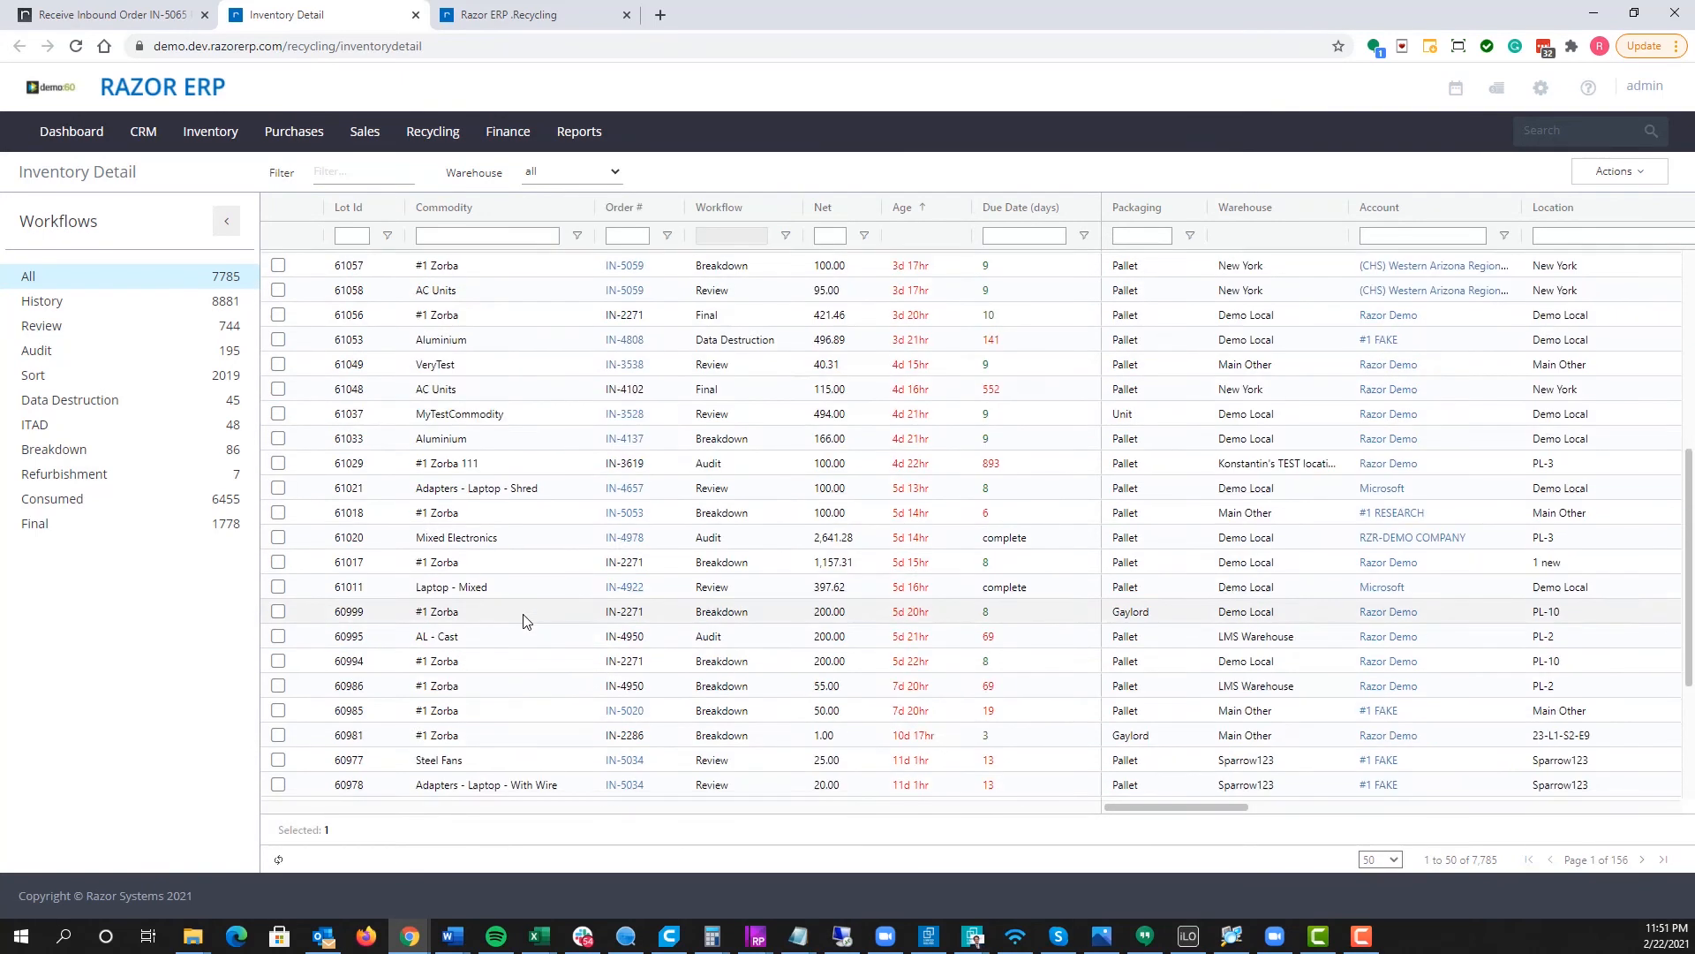
scroll(523, 626, "up", 4)
scroll(523, 625, "up", 1)
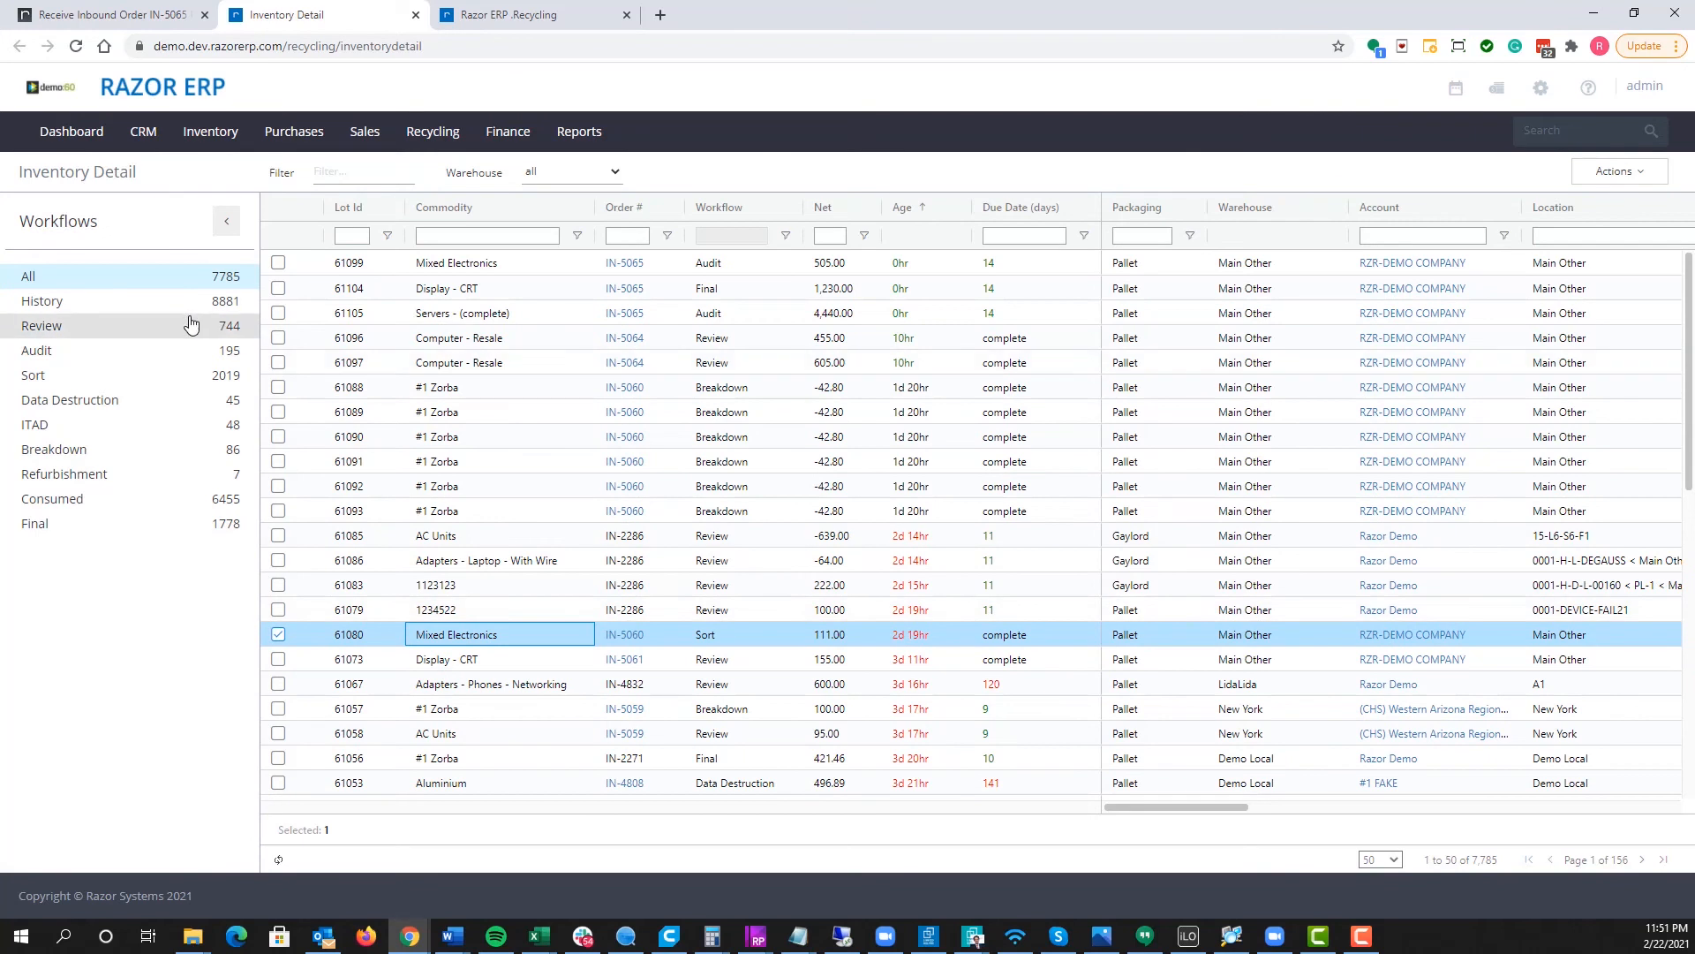
Step: Show only the Audit workflow's lots, select Servers - (complete) lot 61105 and view the Relocate form
left_click(186, 345)
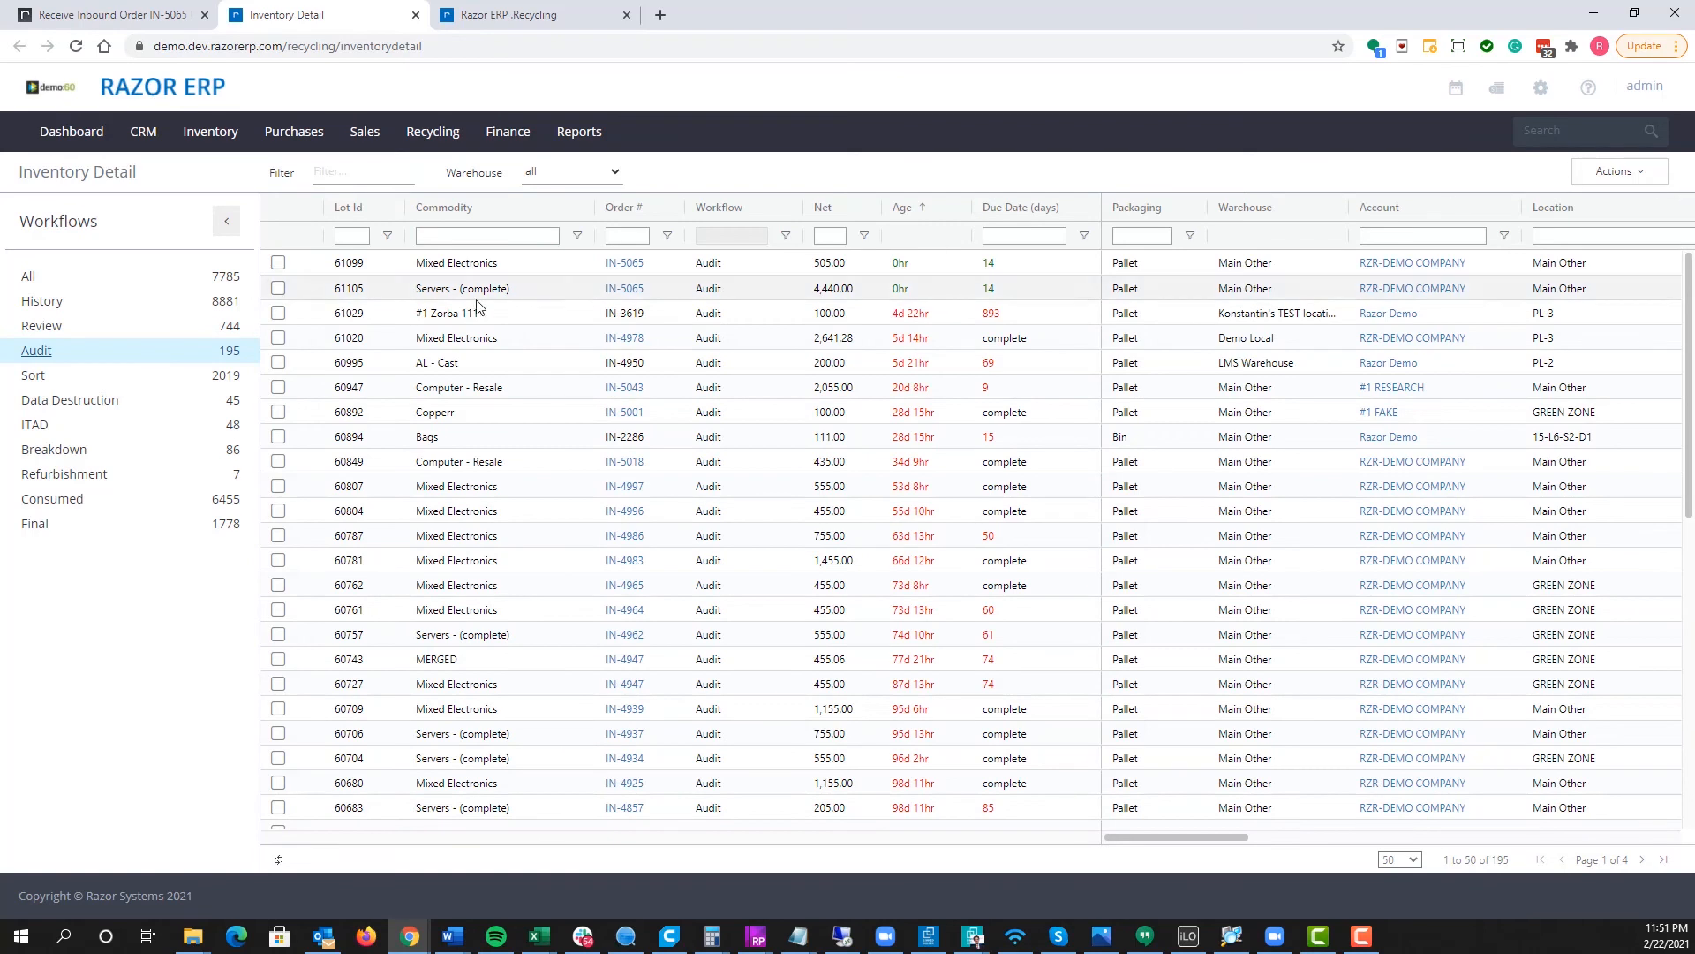
left_click(302, 292)
left_click(1618, 173)
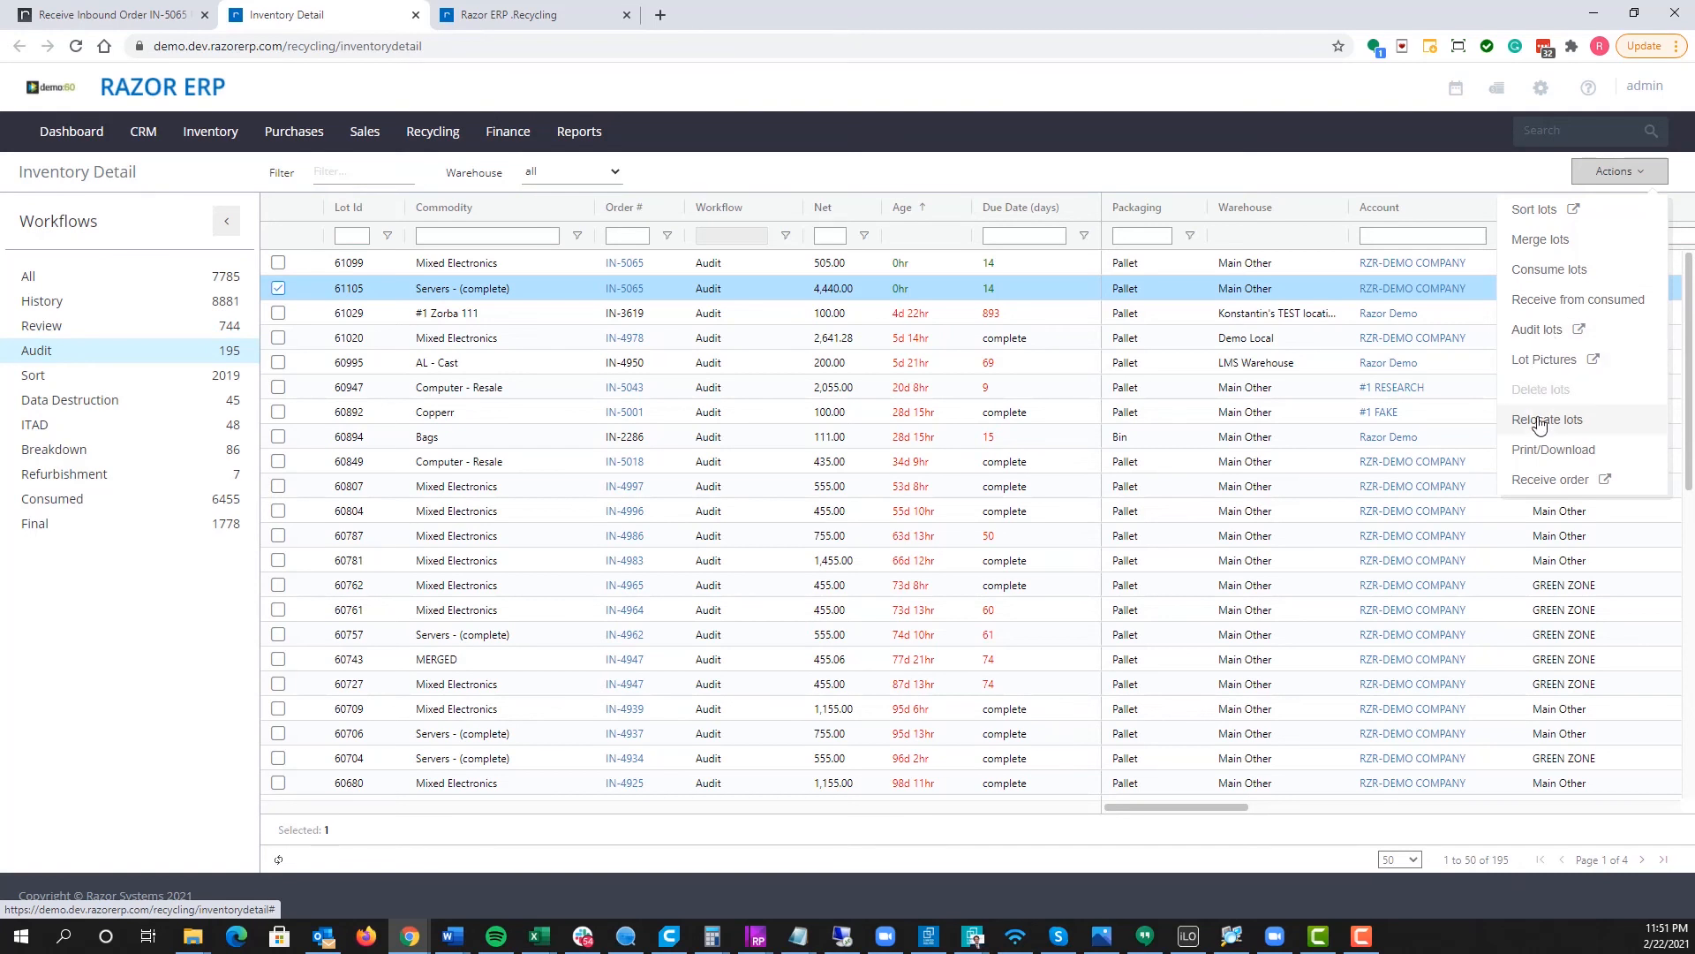
left_click(1553, 430)
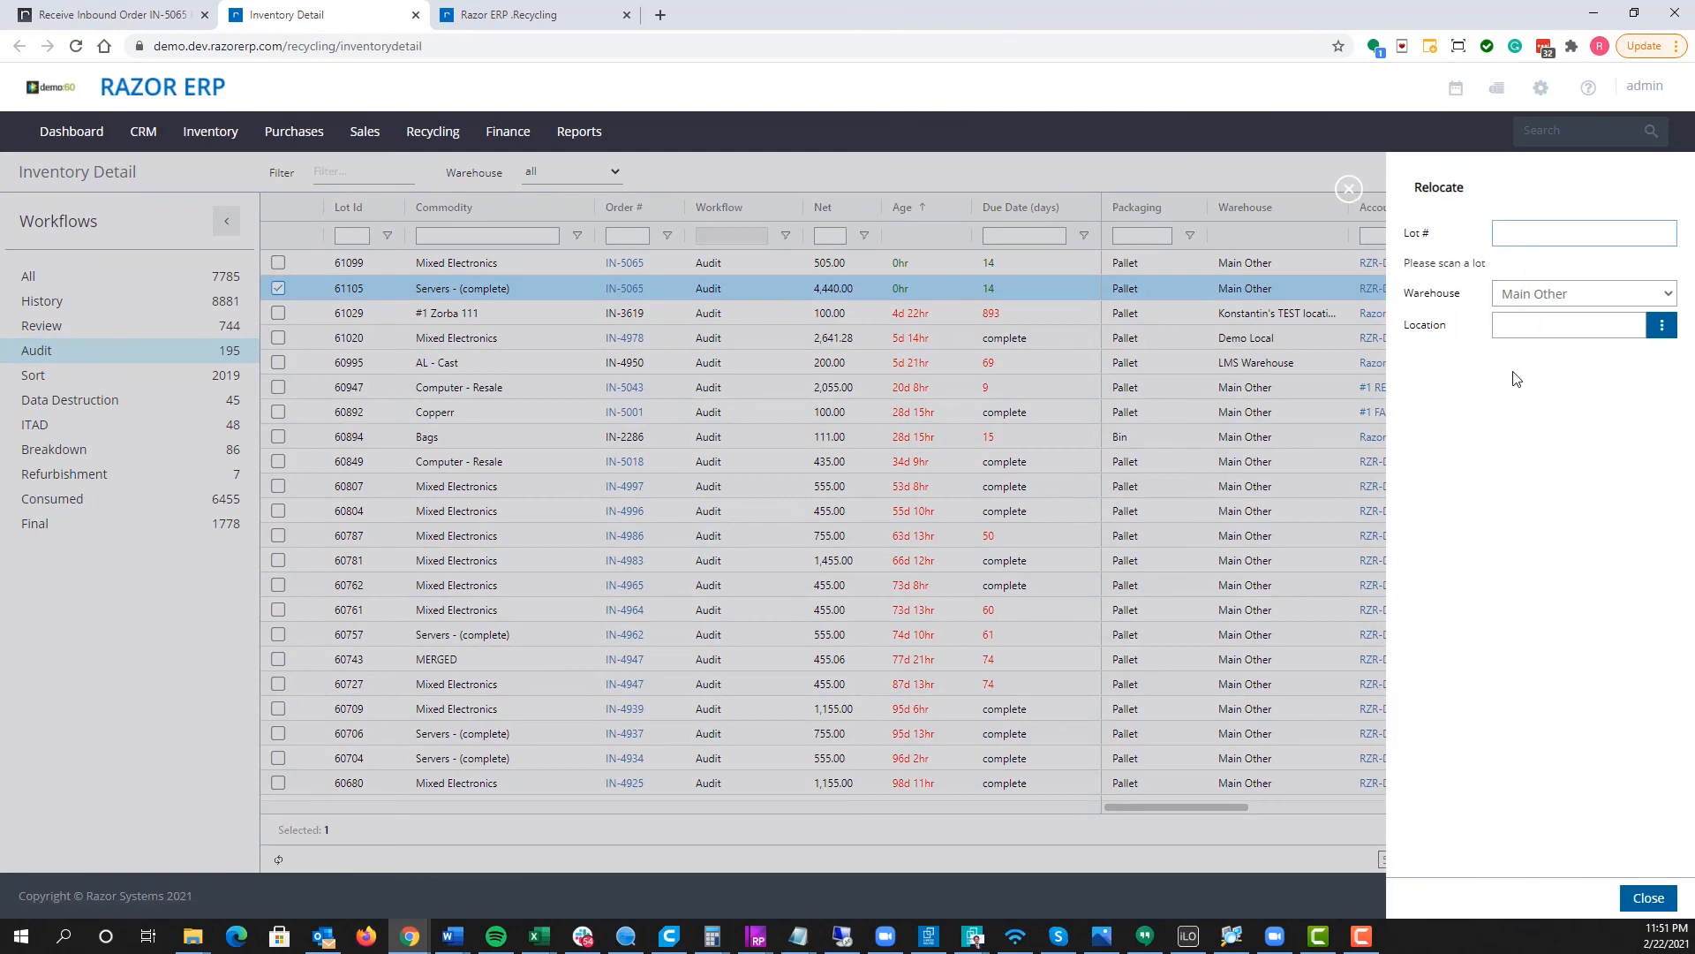
left_click(1348, 188)
left_click(1625, 173)
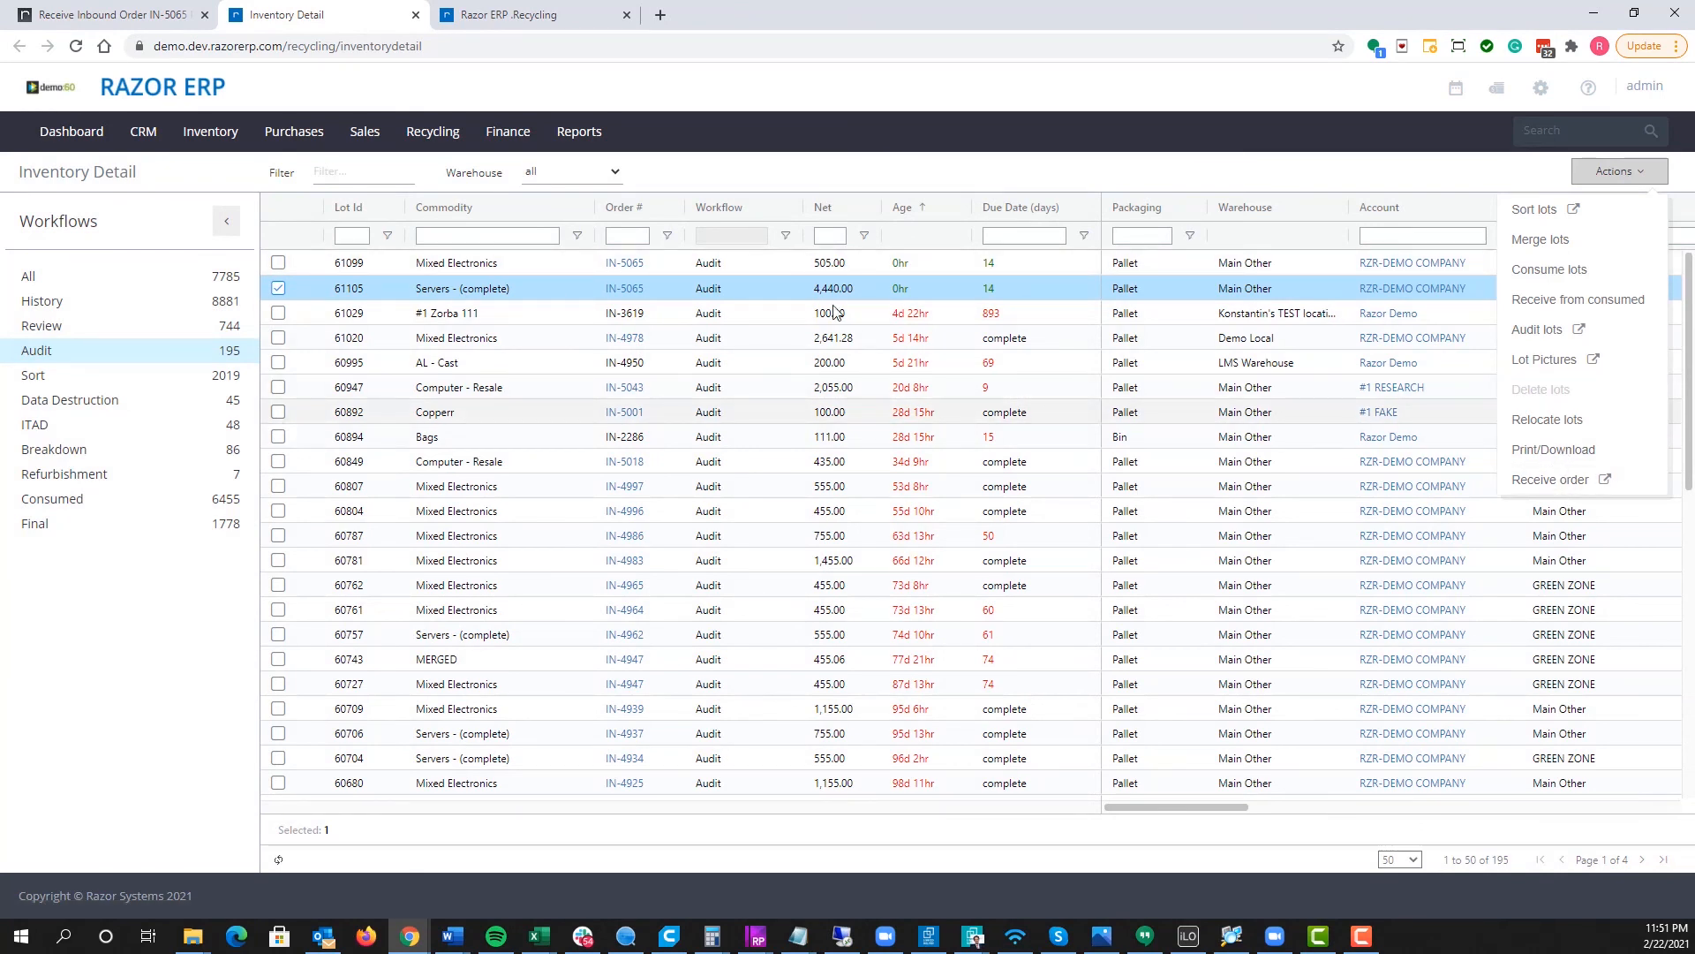
left_click(1559, 174)
Step: Examine the Order Status column and select the Ready to be priced cells from lot 61099 through lot 60743
scroll(1314, 360, "right", 11)
scroll(1314, 360, "left", 10)
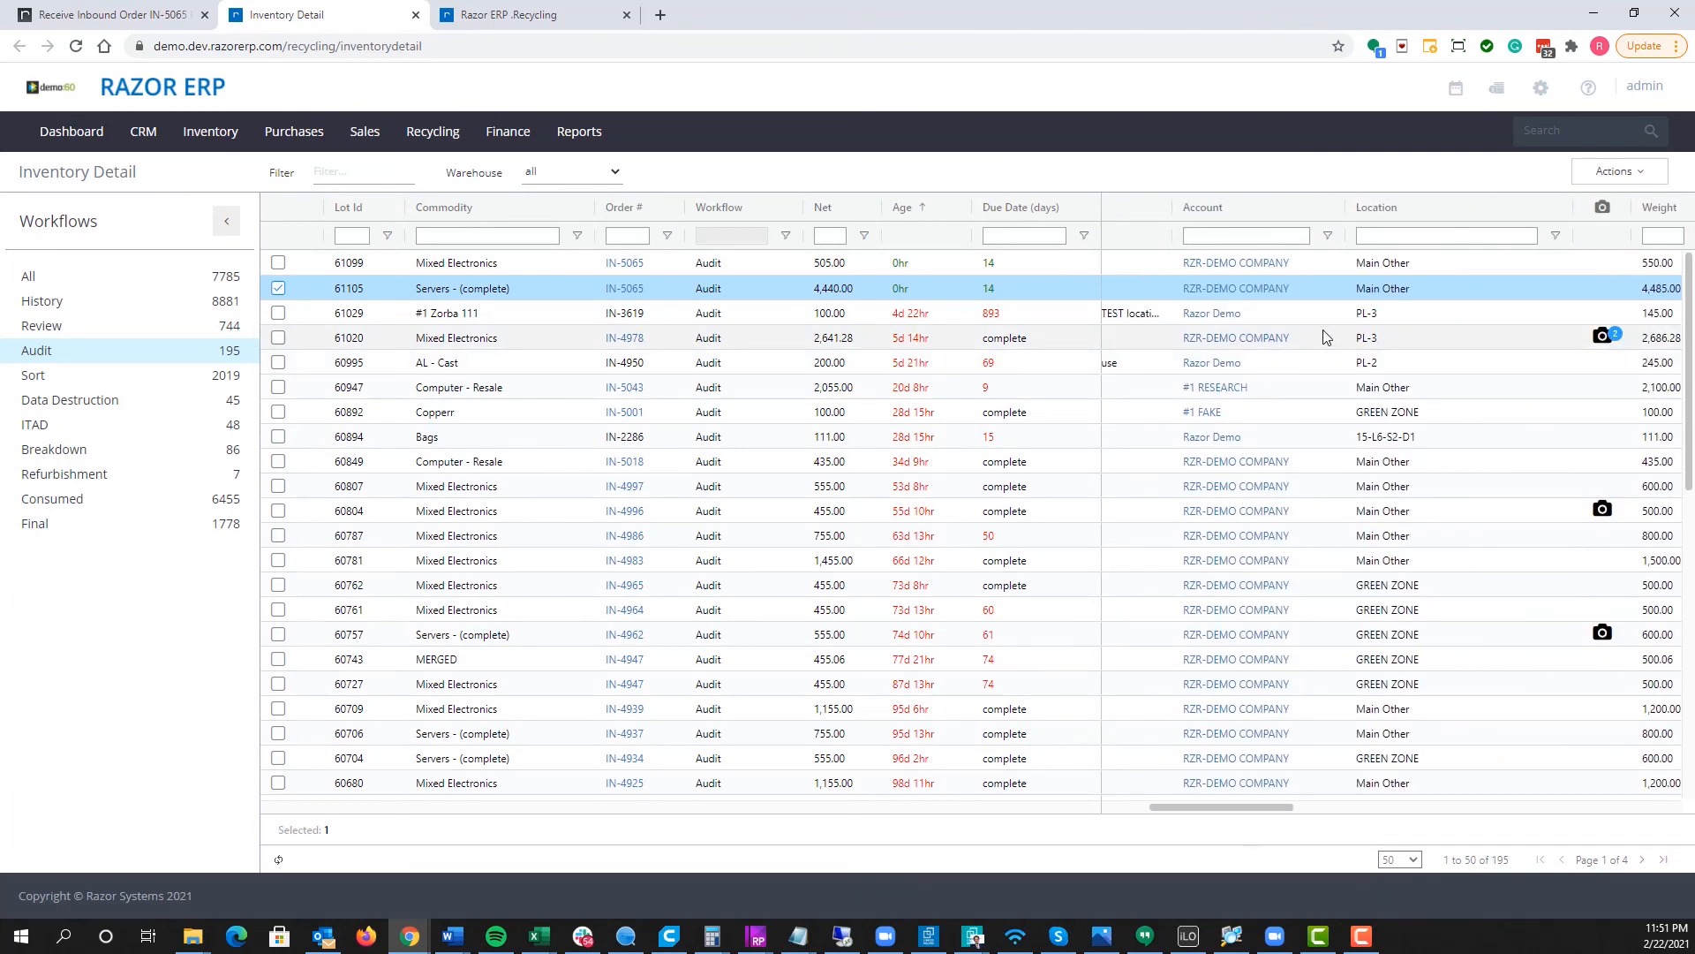
scroll(1327, 336, "right", 6)
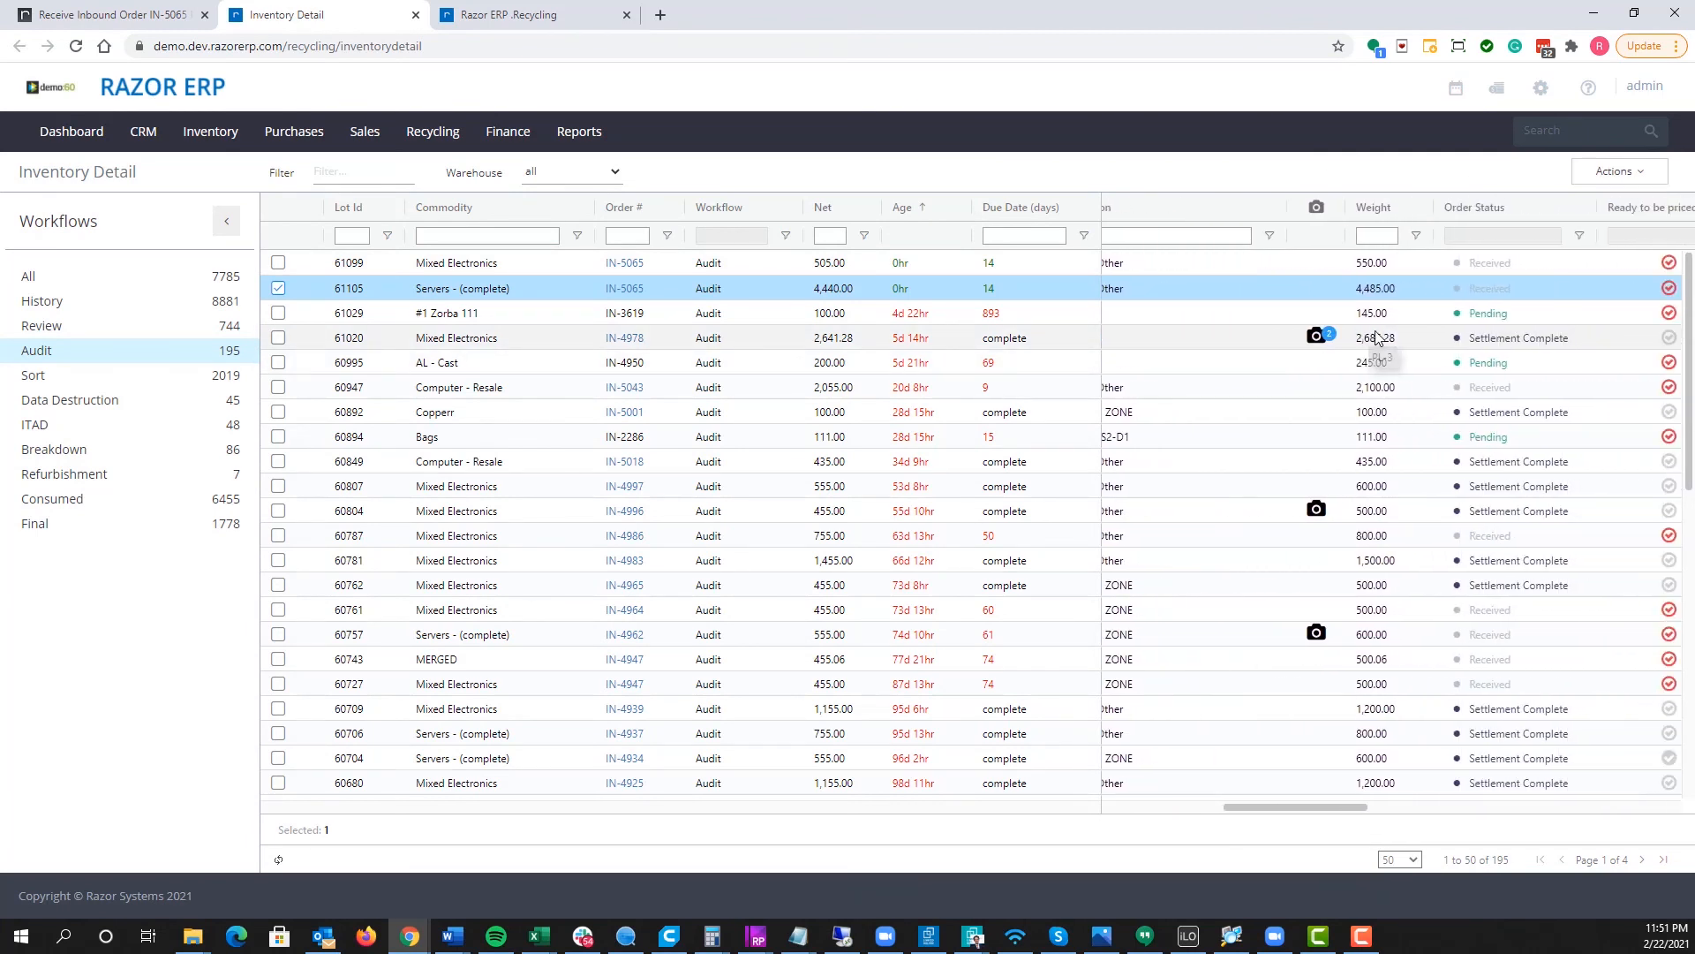
scroll(1377, 337, "right", 2)
left_click_drag(1351, 262, 1331, 726)
left_click_drag(1494, 267, 1490, 663)
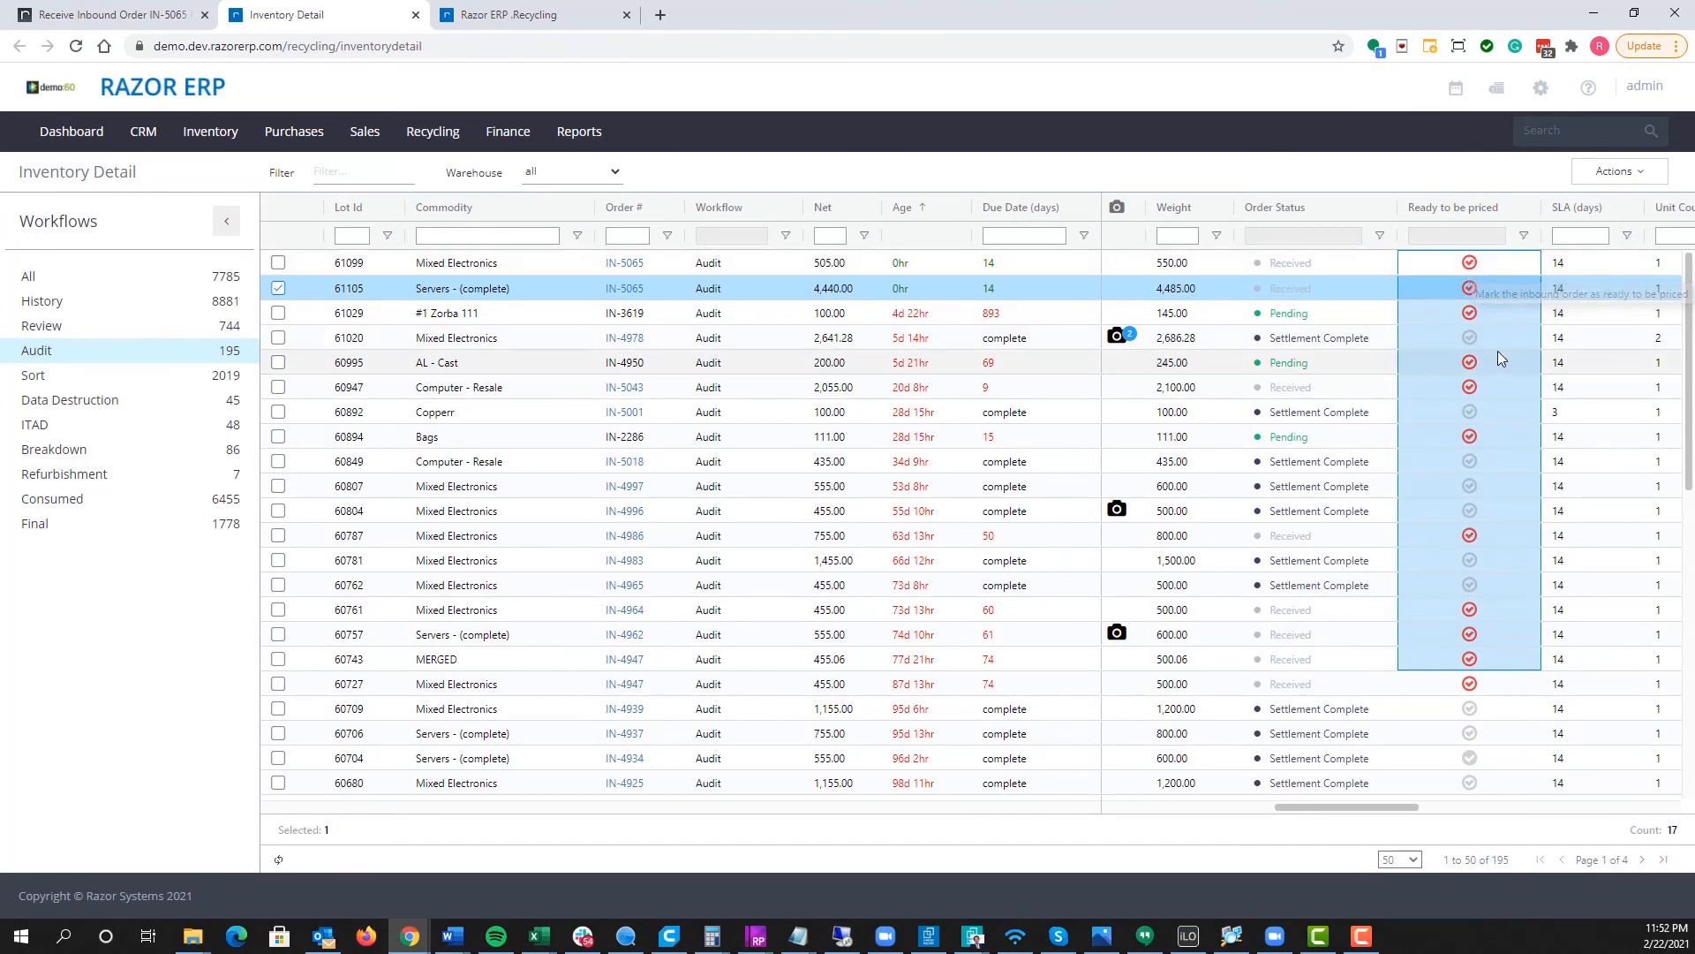
Step: Compare the SLA (days), Age and Due Date columns, ending with lots 61099 and 61105's Due Date cells selected
scroll(1495, 360, "right", 3)
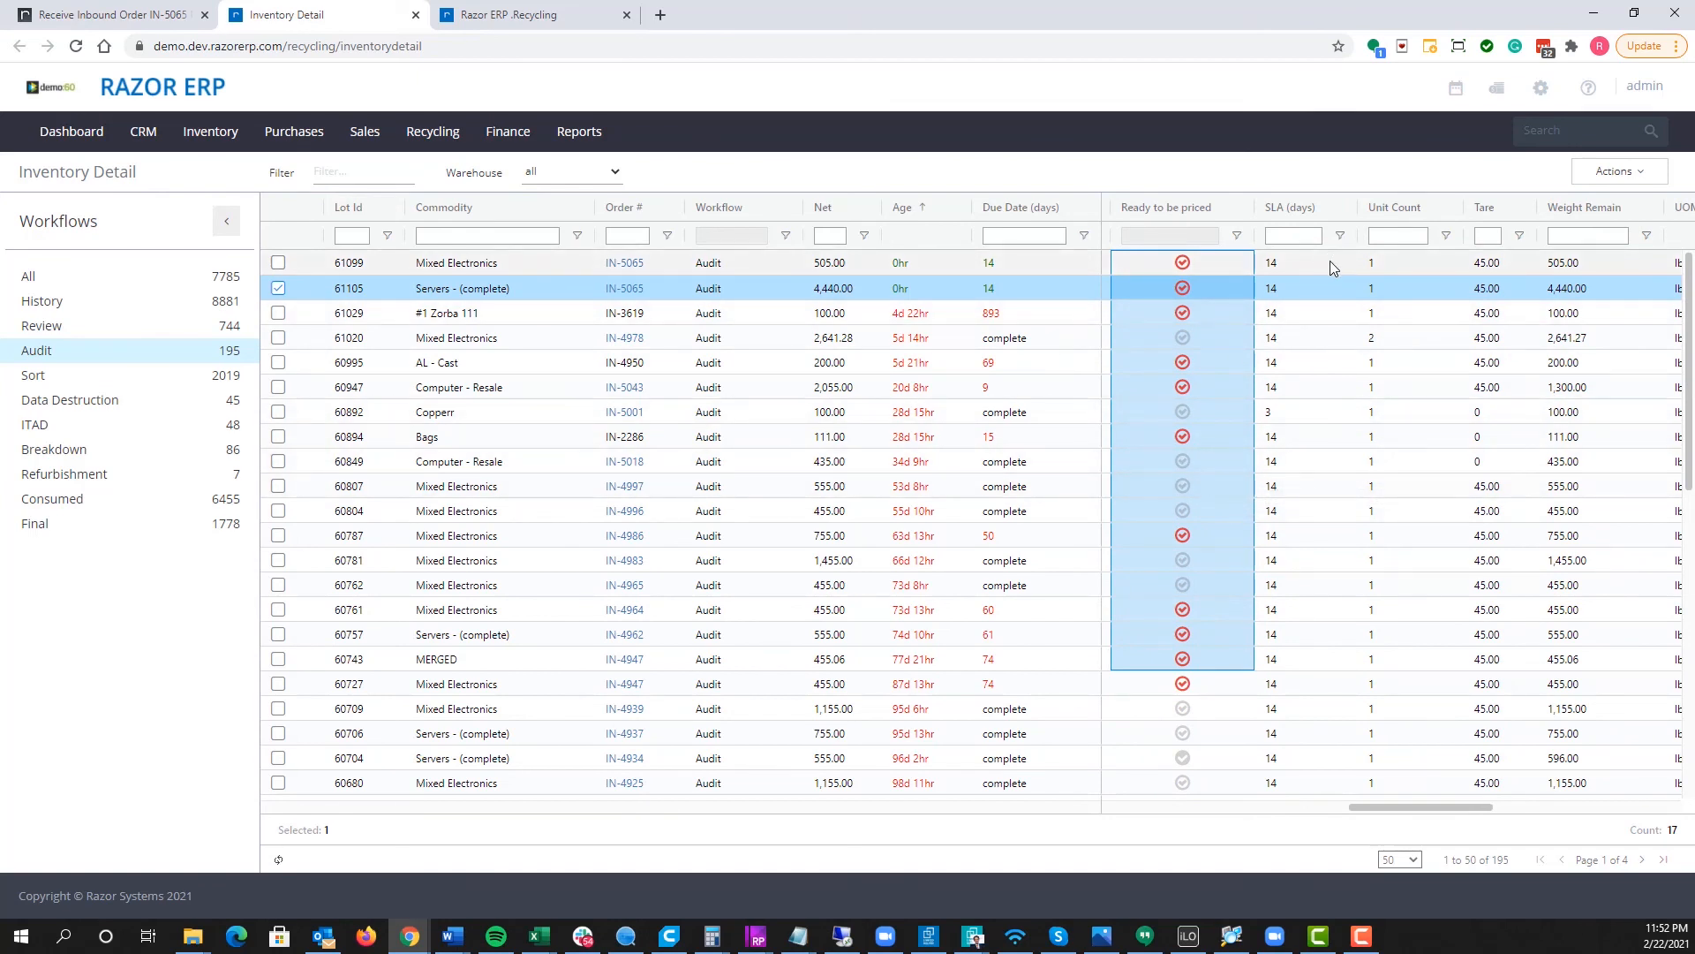
left_click_drag(1327, 269, 1306, 585)
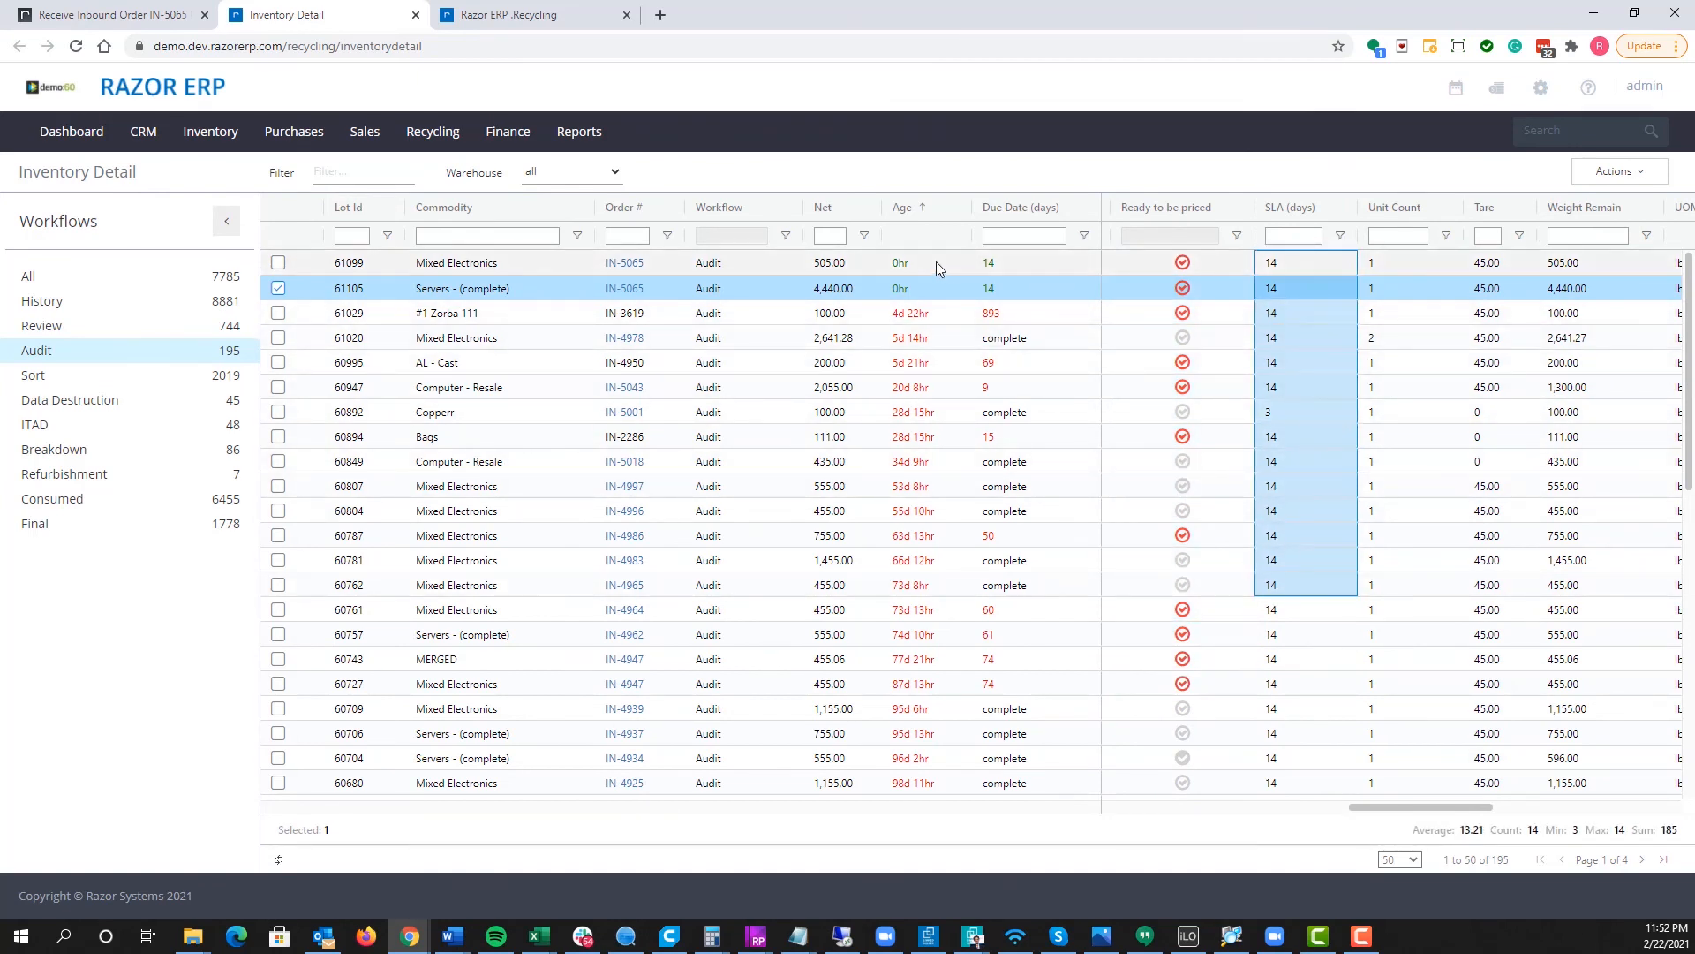
left_click_drag(919, 265, 929, 569)
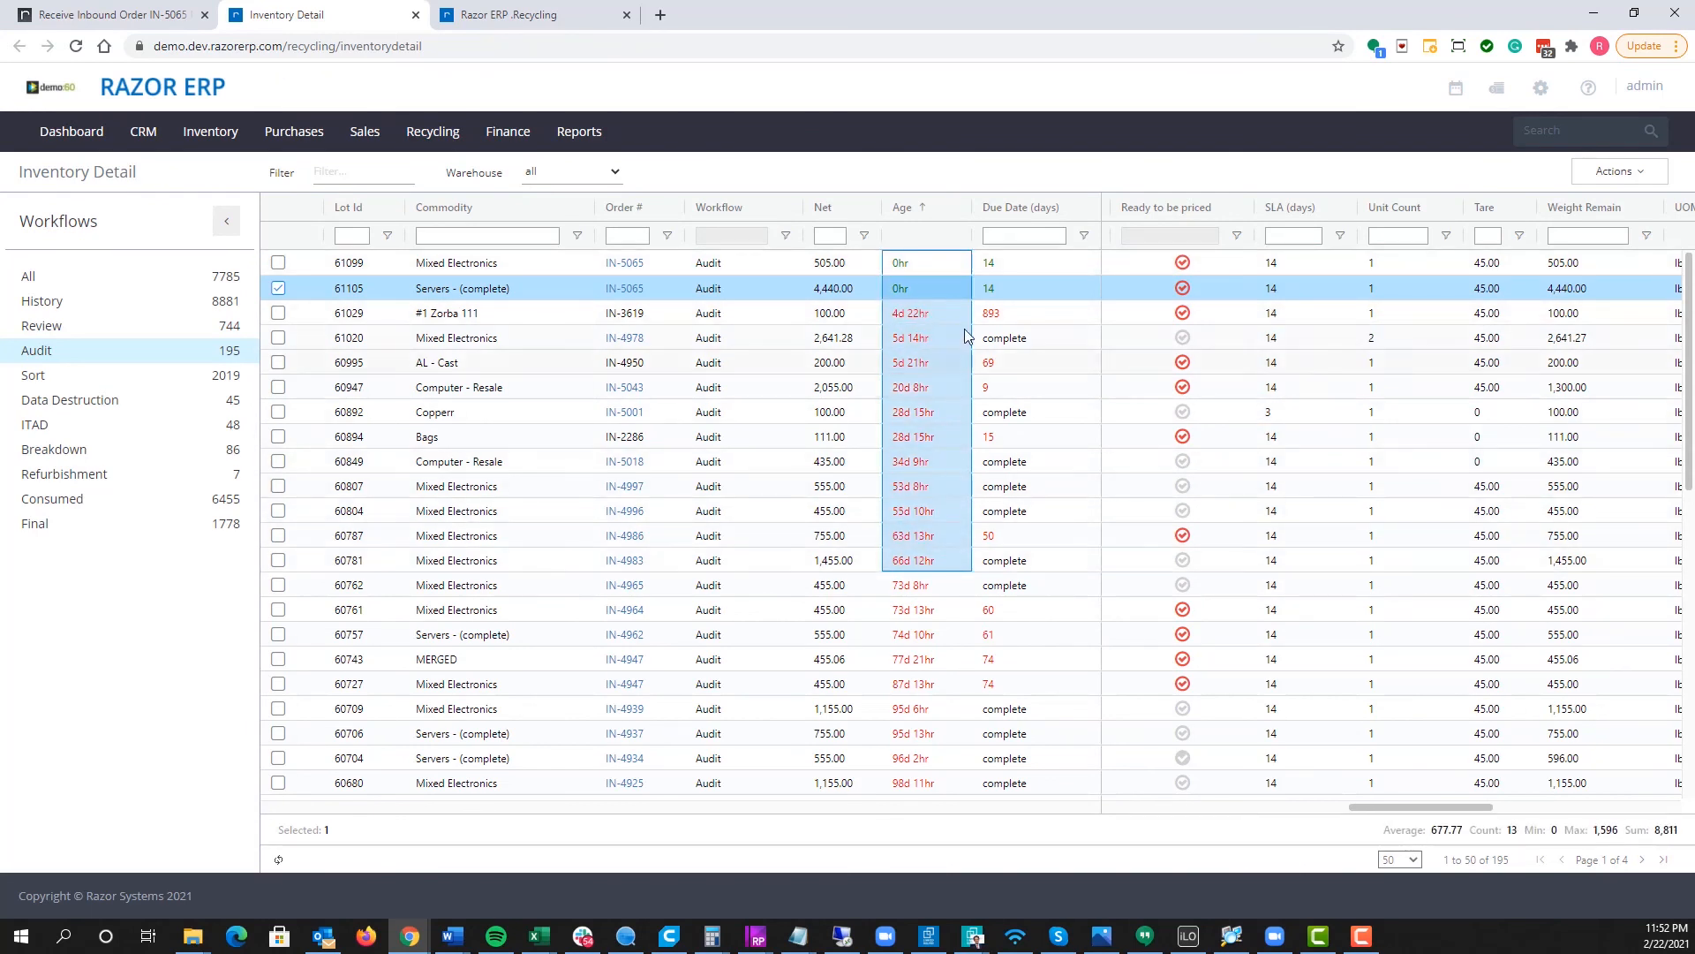
mouse_move(1037, 263)
left_mouse_down()
mouse_move(1042, 393)
mouse_move(1013, 283)
left_mouse_up()
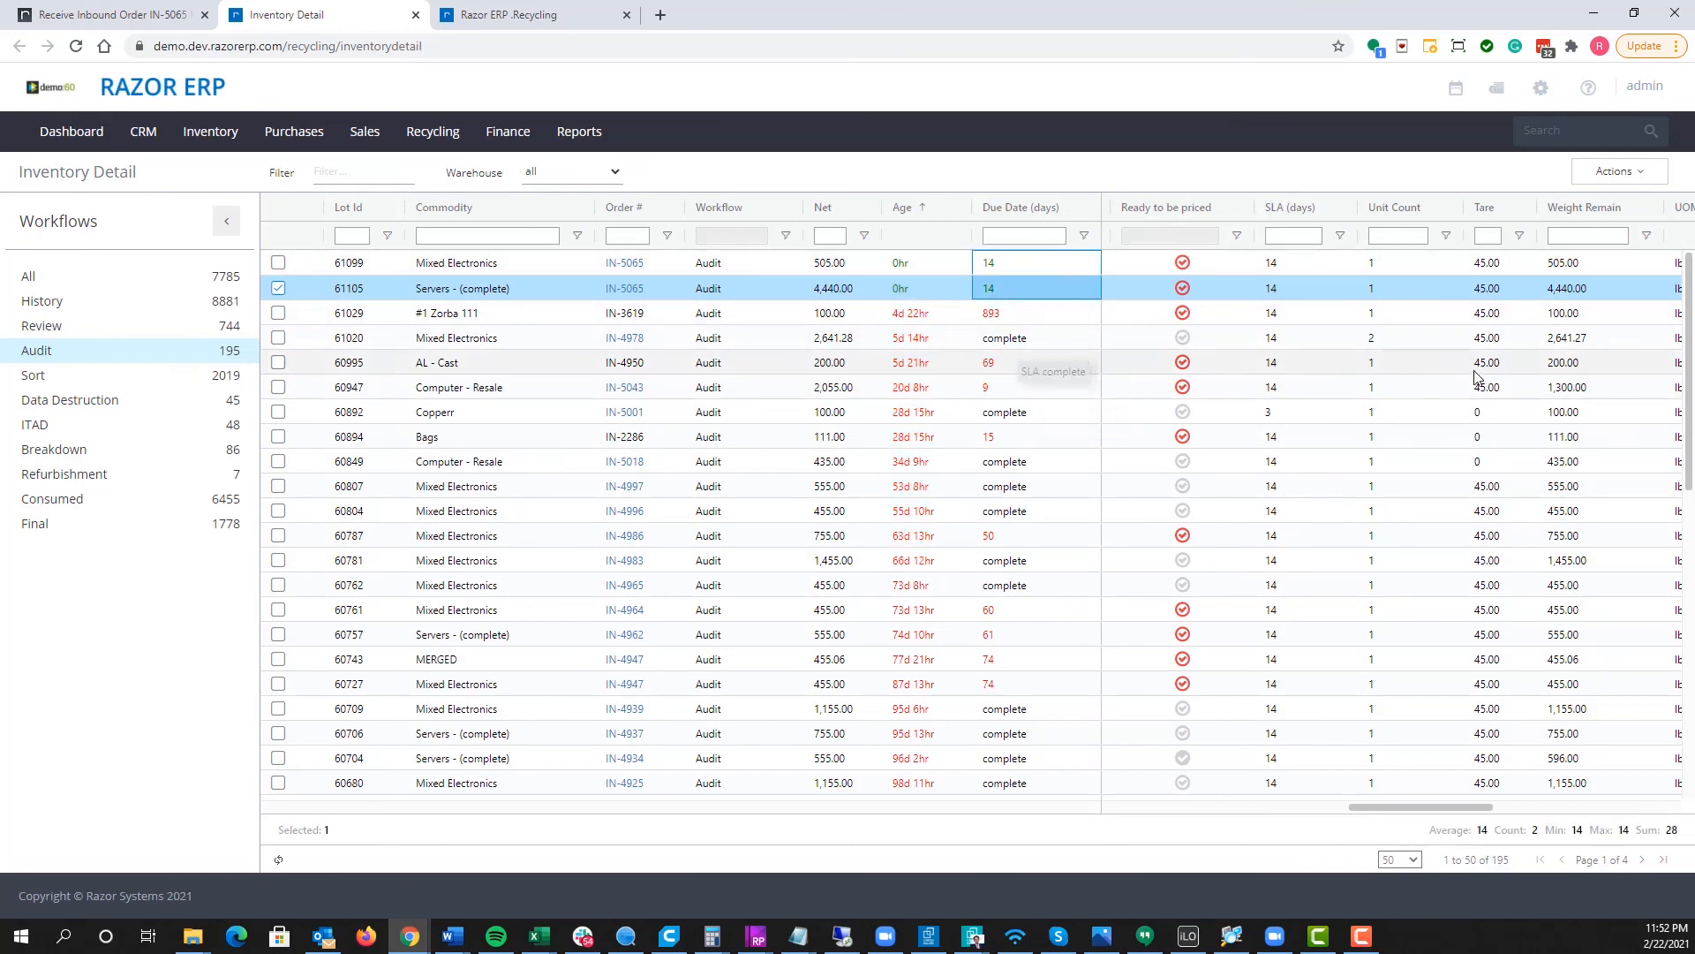
Step: Examine the UOM column and view the work instructions of lots 61099 and 61105
scroll(1474, 380, "right", 3)
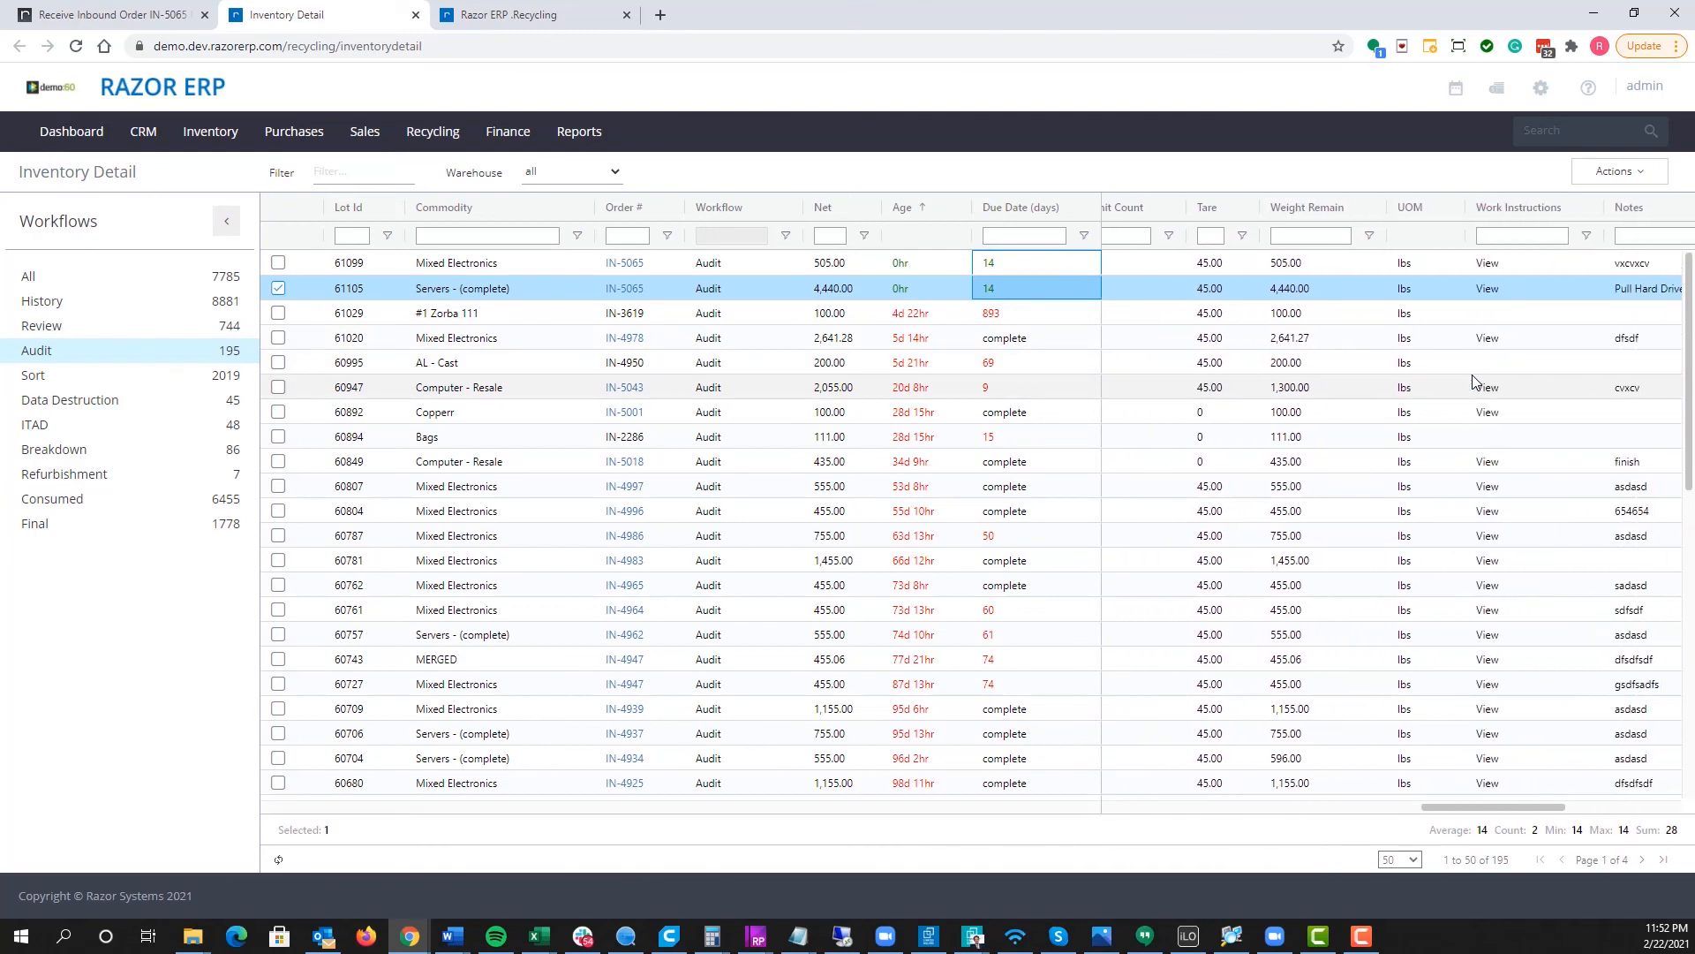
scroll(1473, 381, "right", 1)
left_click_drag(1393, 262, 1393, 486)
left_click(1457, 269)
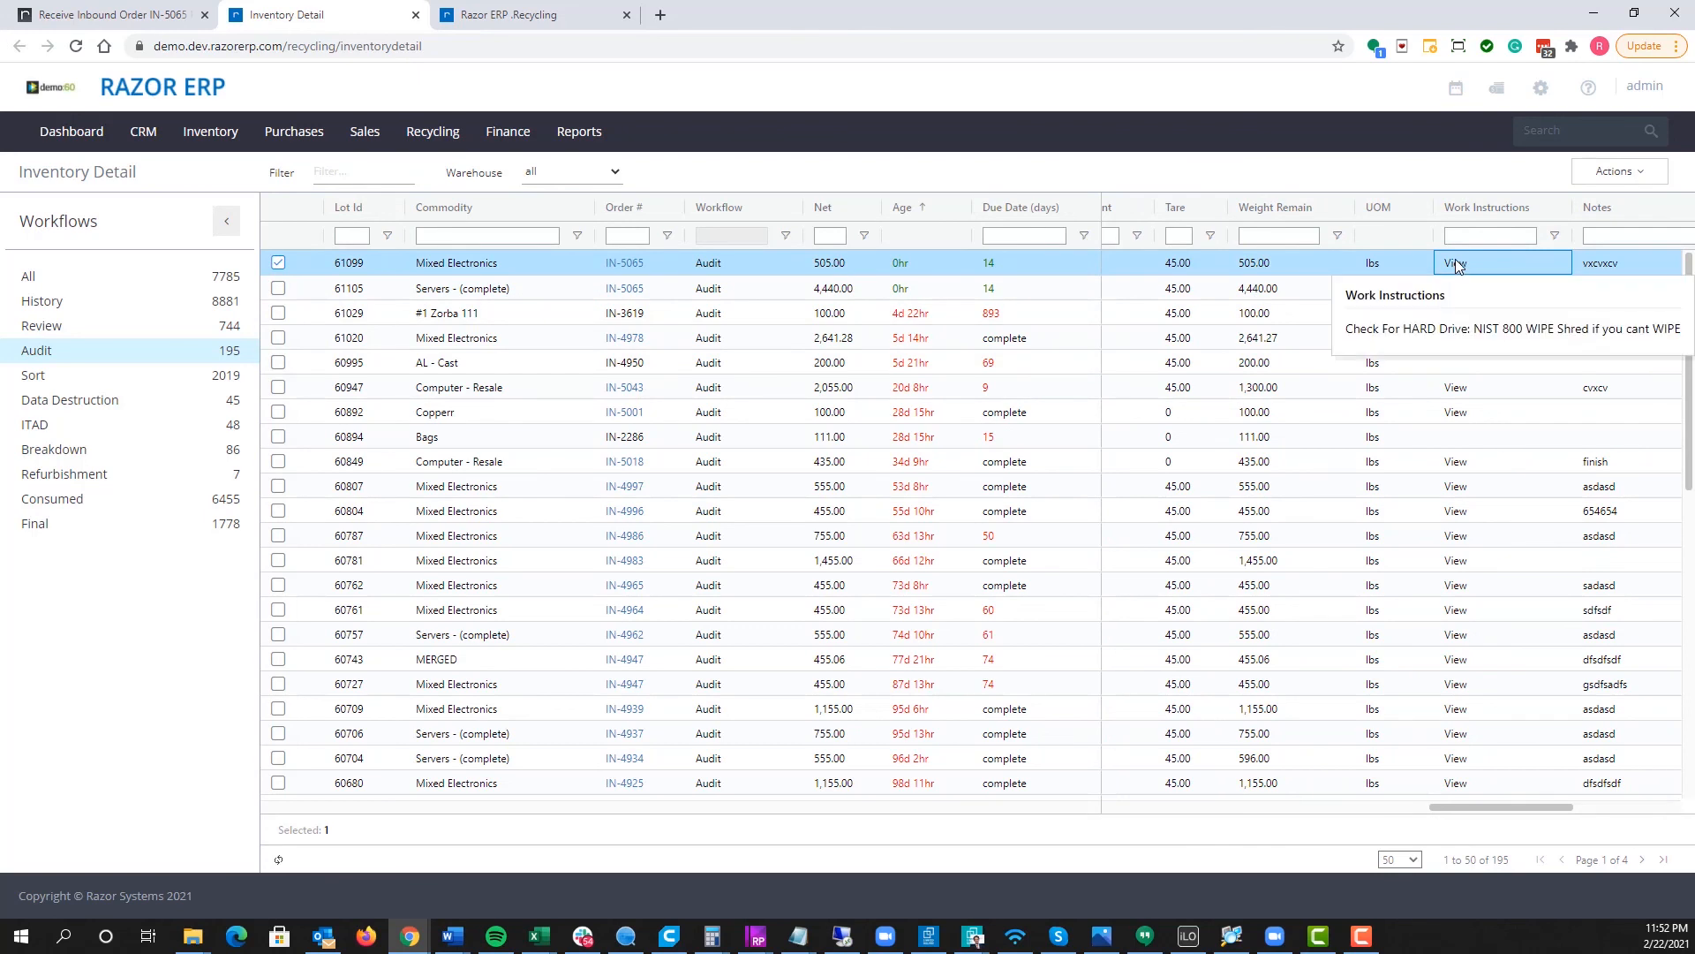
mouse_move(1456, 298)
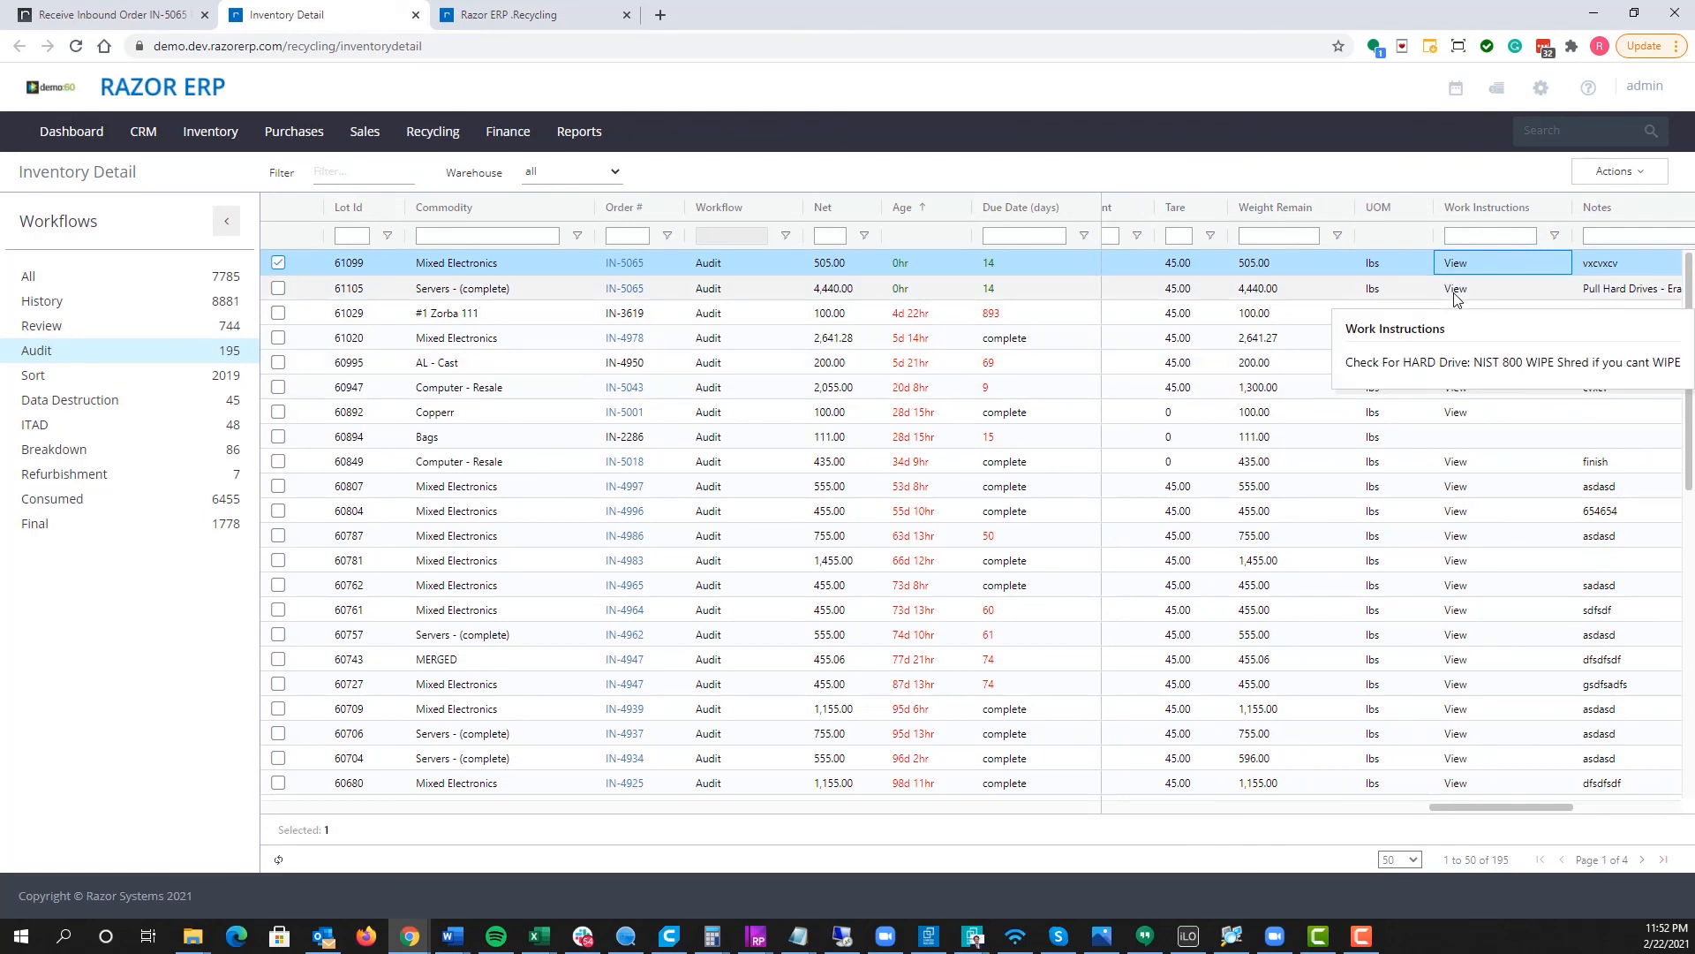
Step: Examine the Notes, Sort Status and Audit Status columns and view the actions available for lot 61099
scroll(1457, 301, "right", 5)
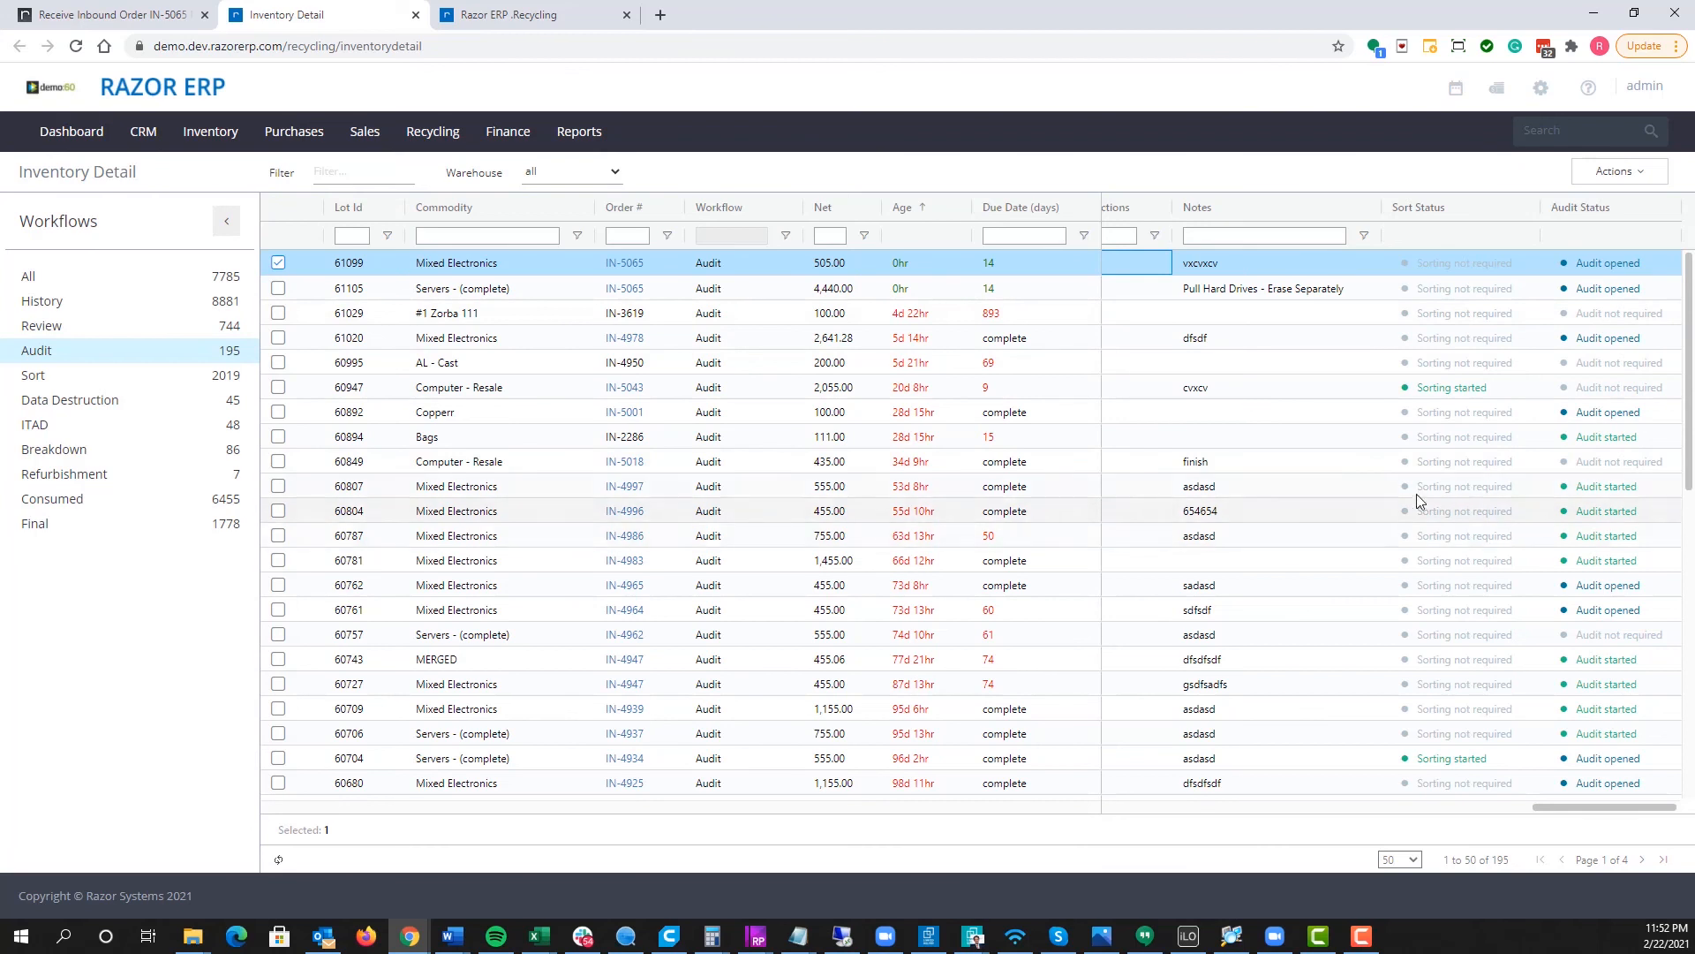
scroll(1457, 495, "left", 10)
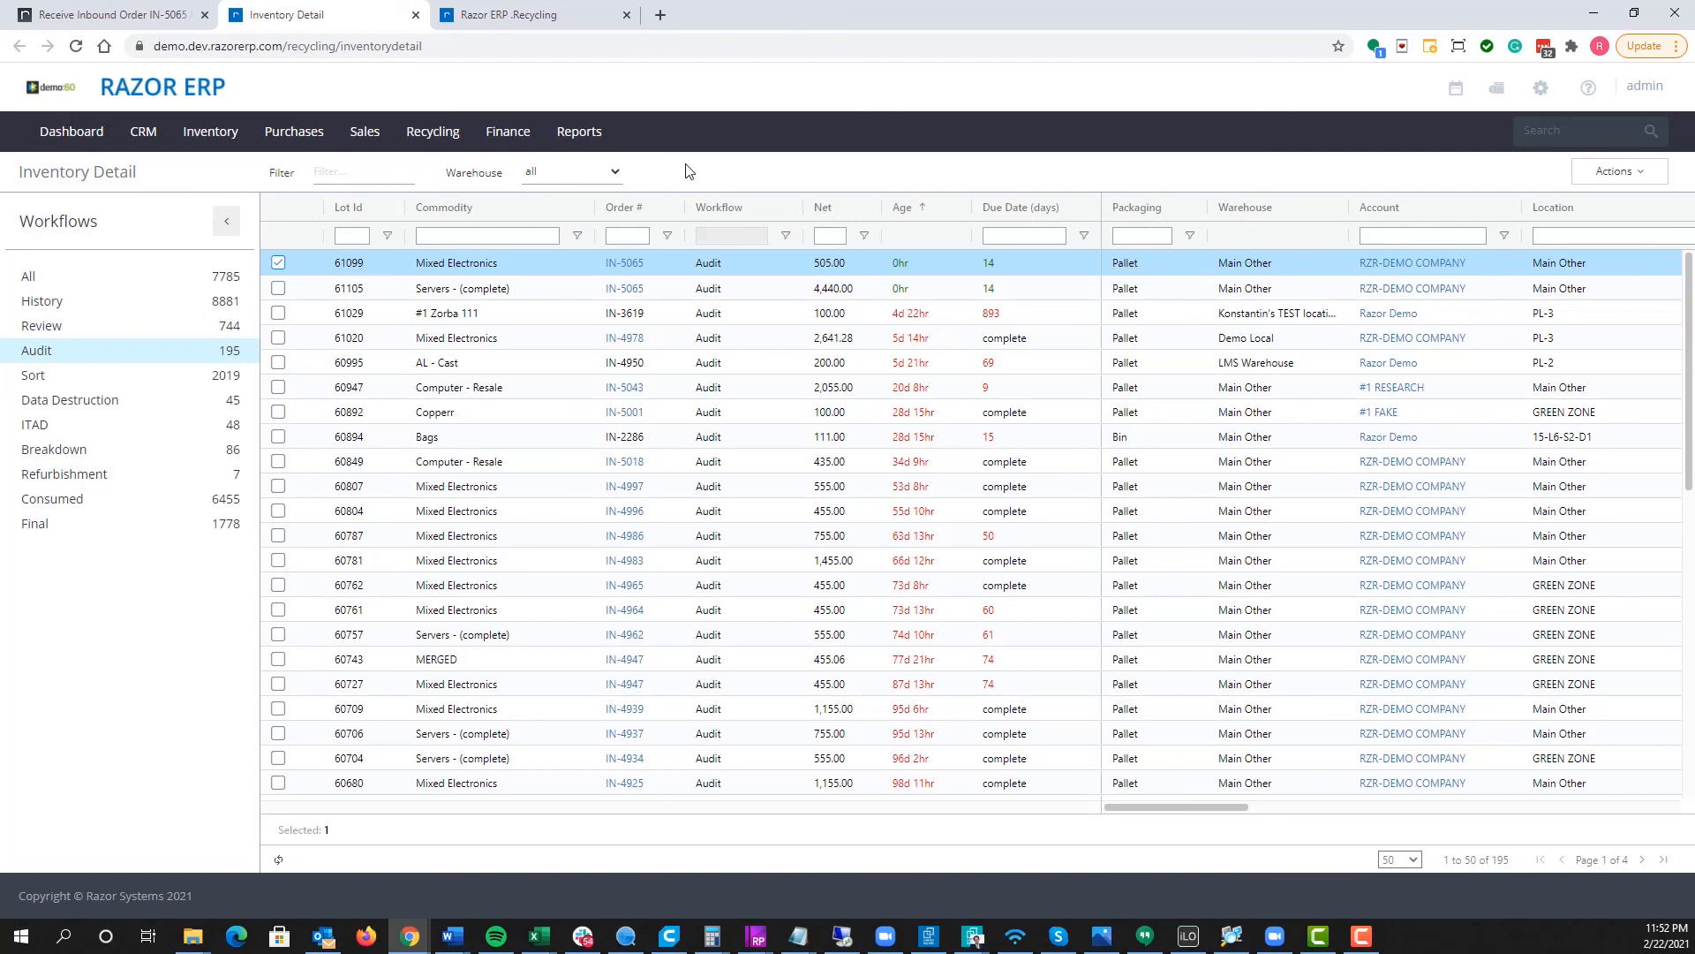
left_click(1616, 168)
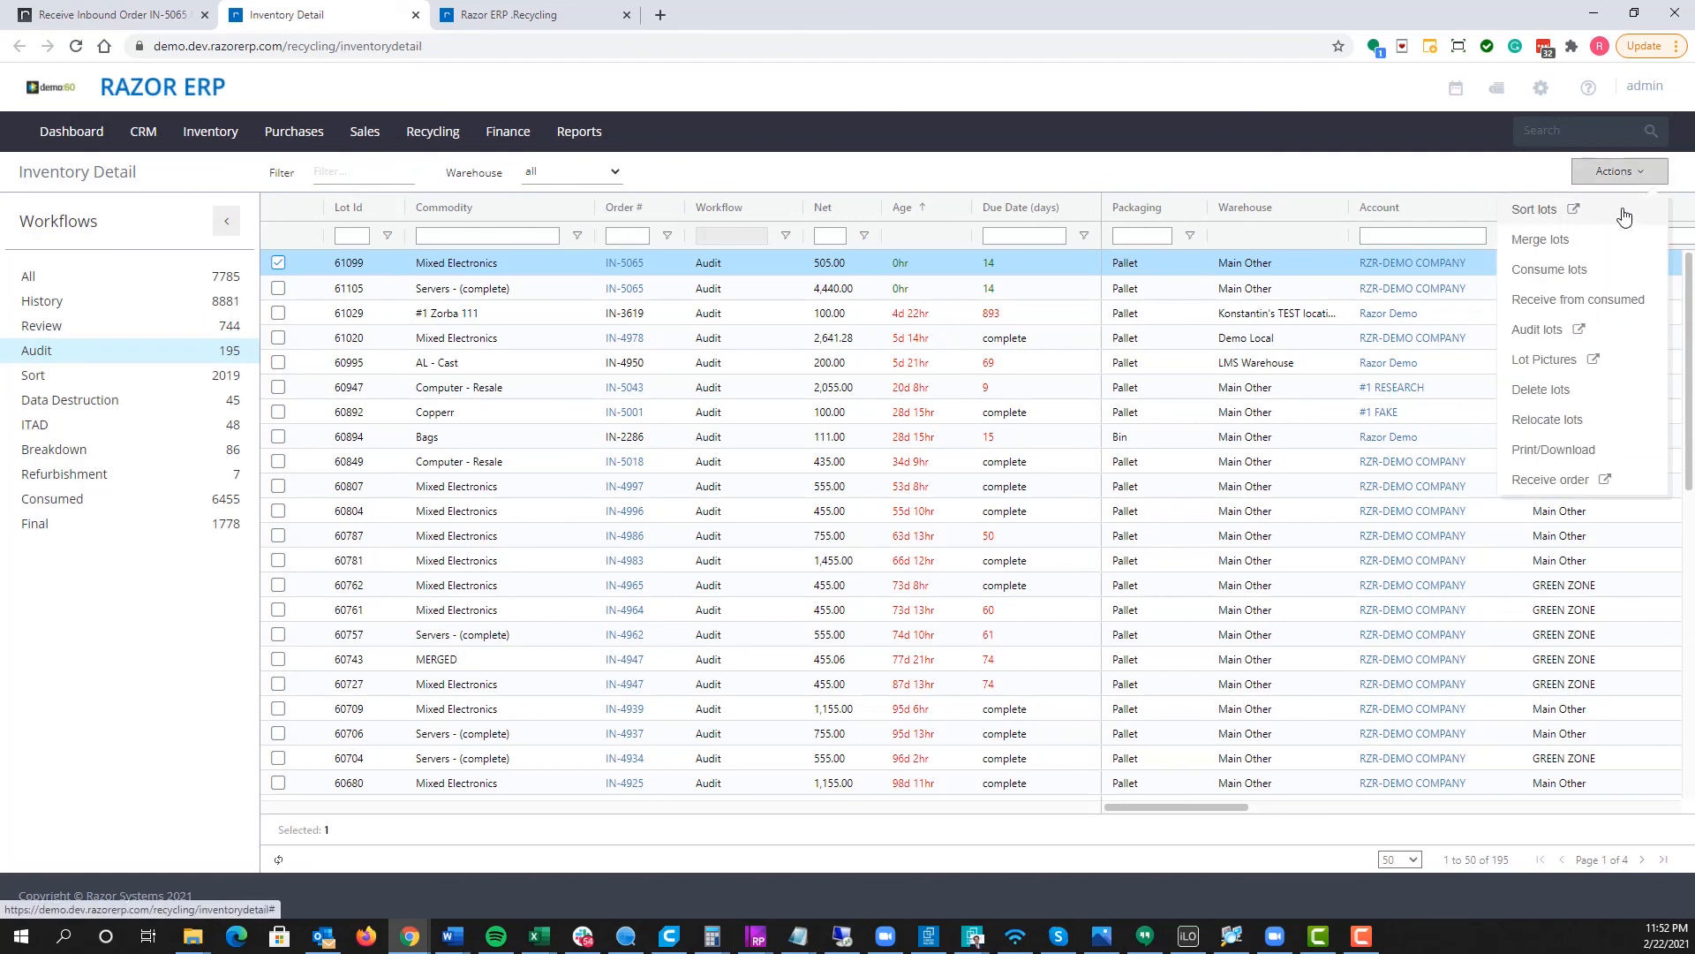
left_click(1383, 148)
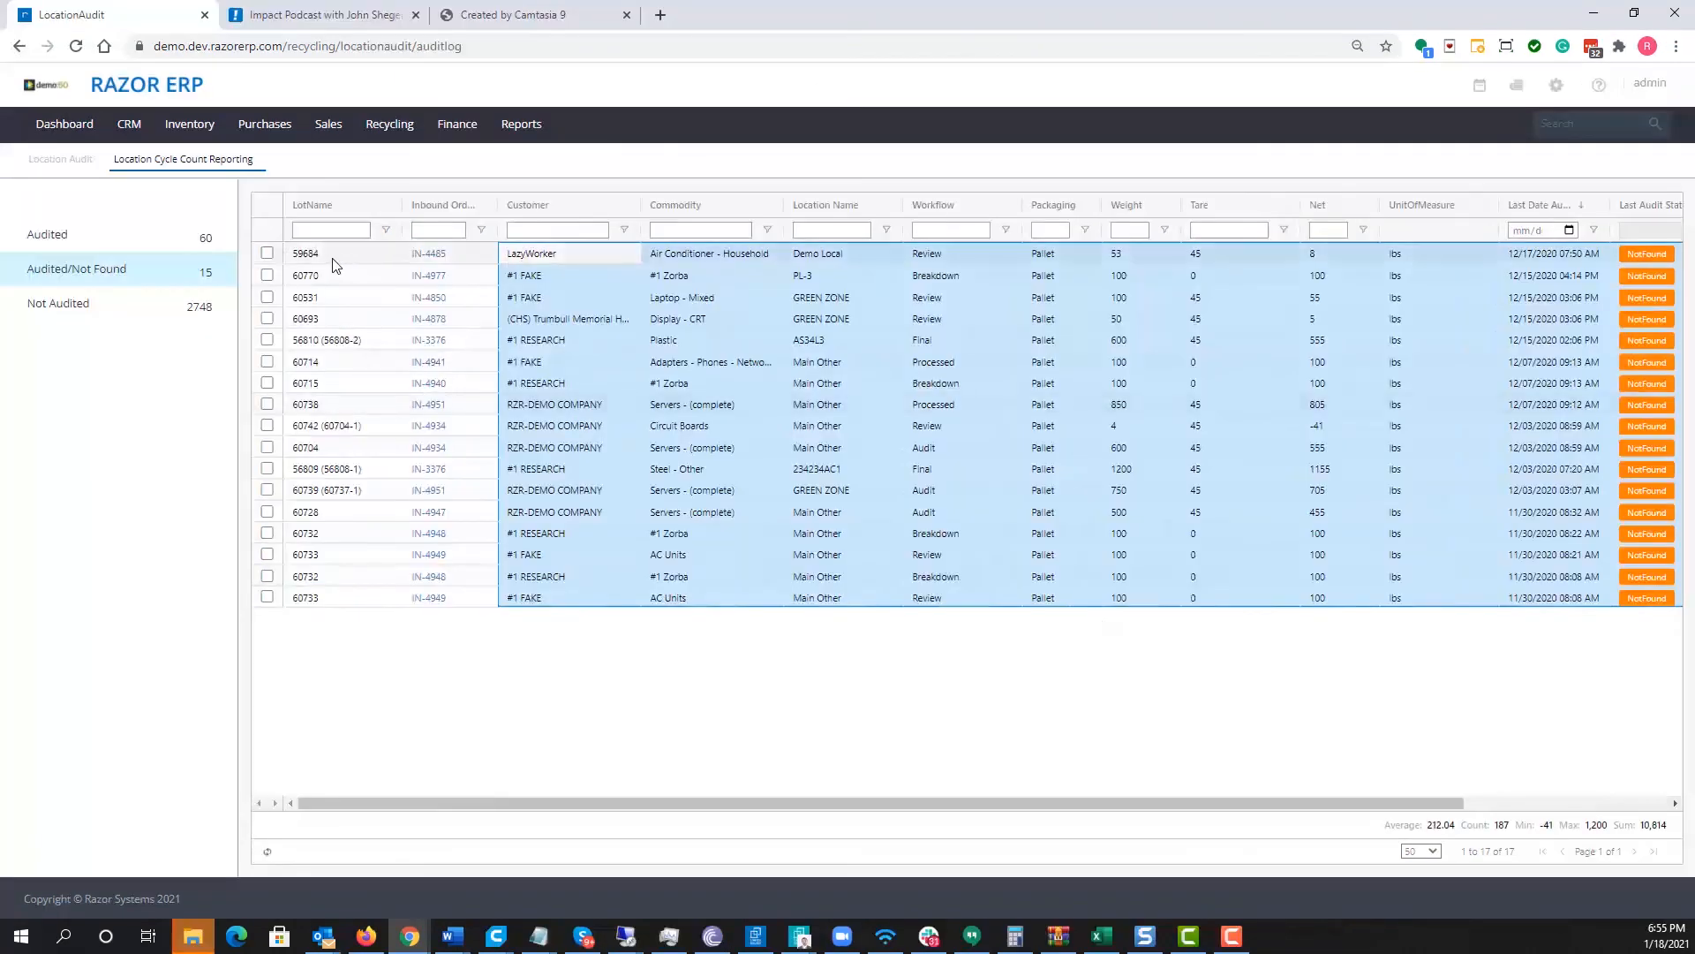
Step: Select the LotName to Tare cells of all Audited/Not Found lots, and examine the Not Audited lots' status columns
left_click_drag(336, 265, 1227, 600)
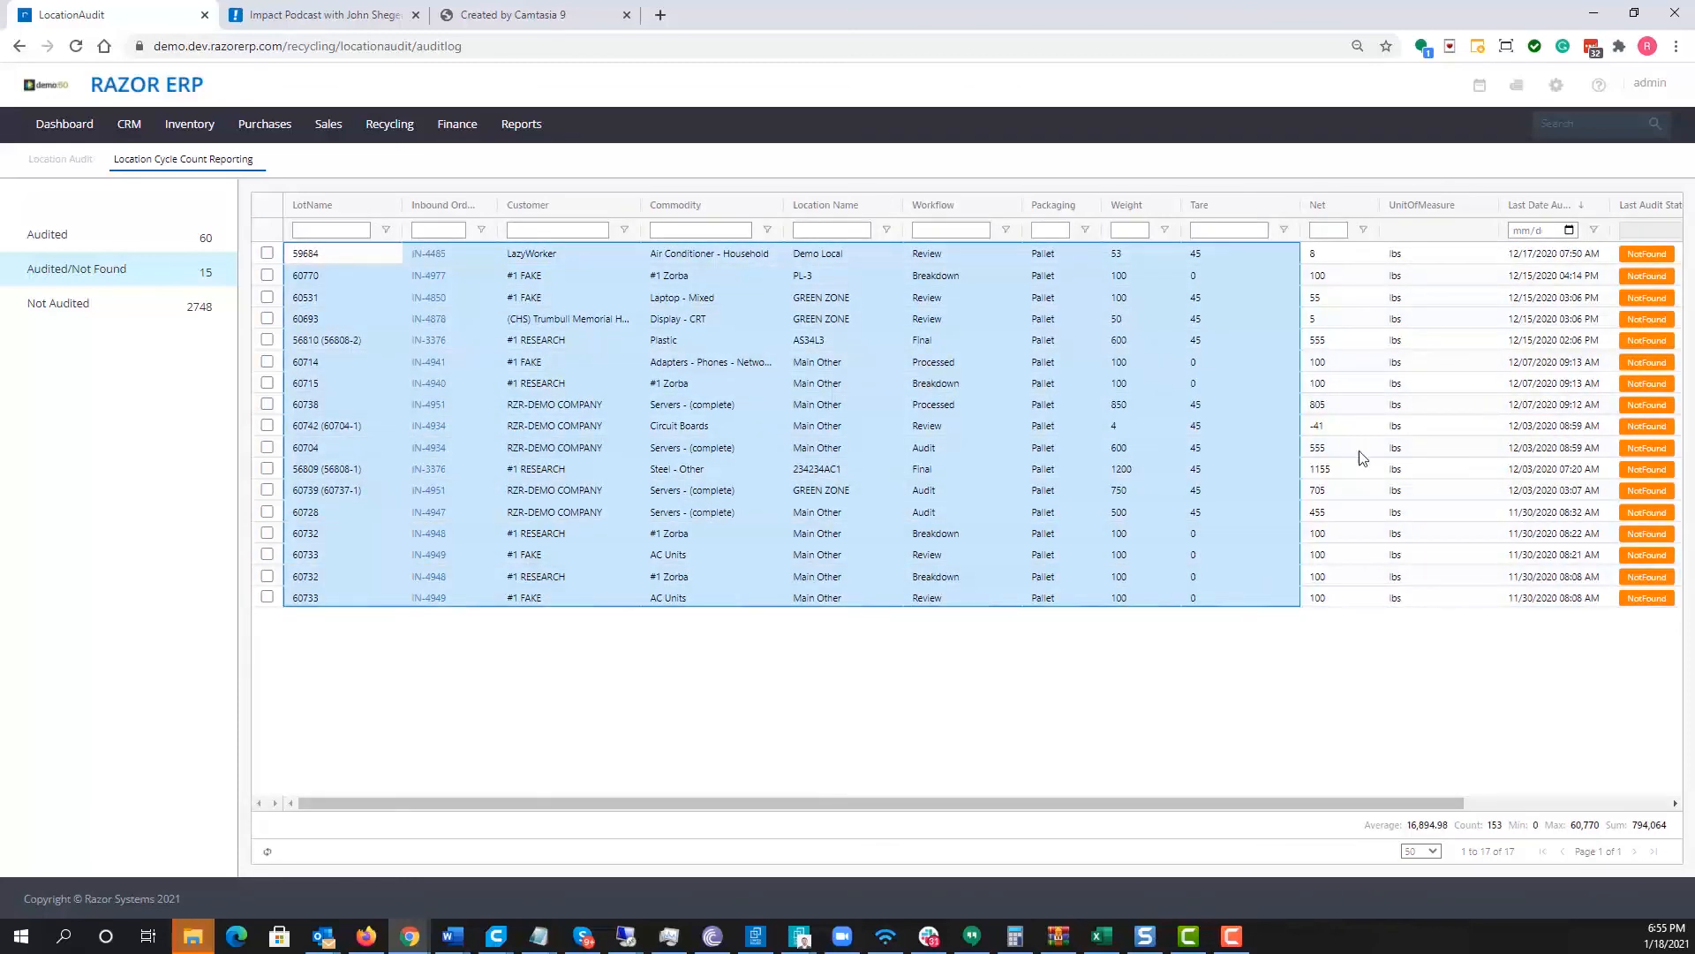
left_click(92, 305)
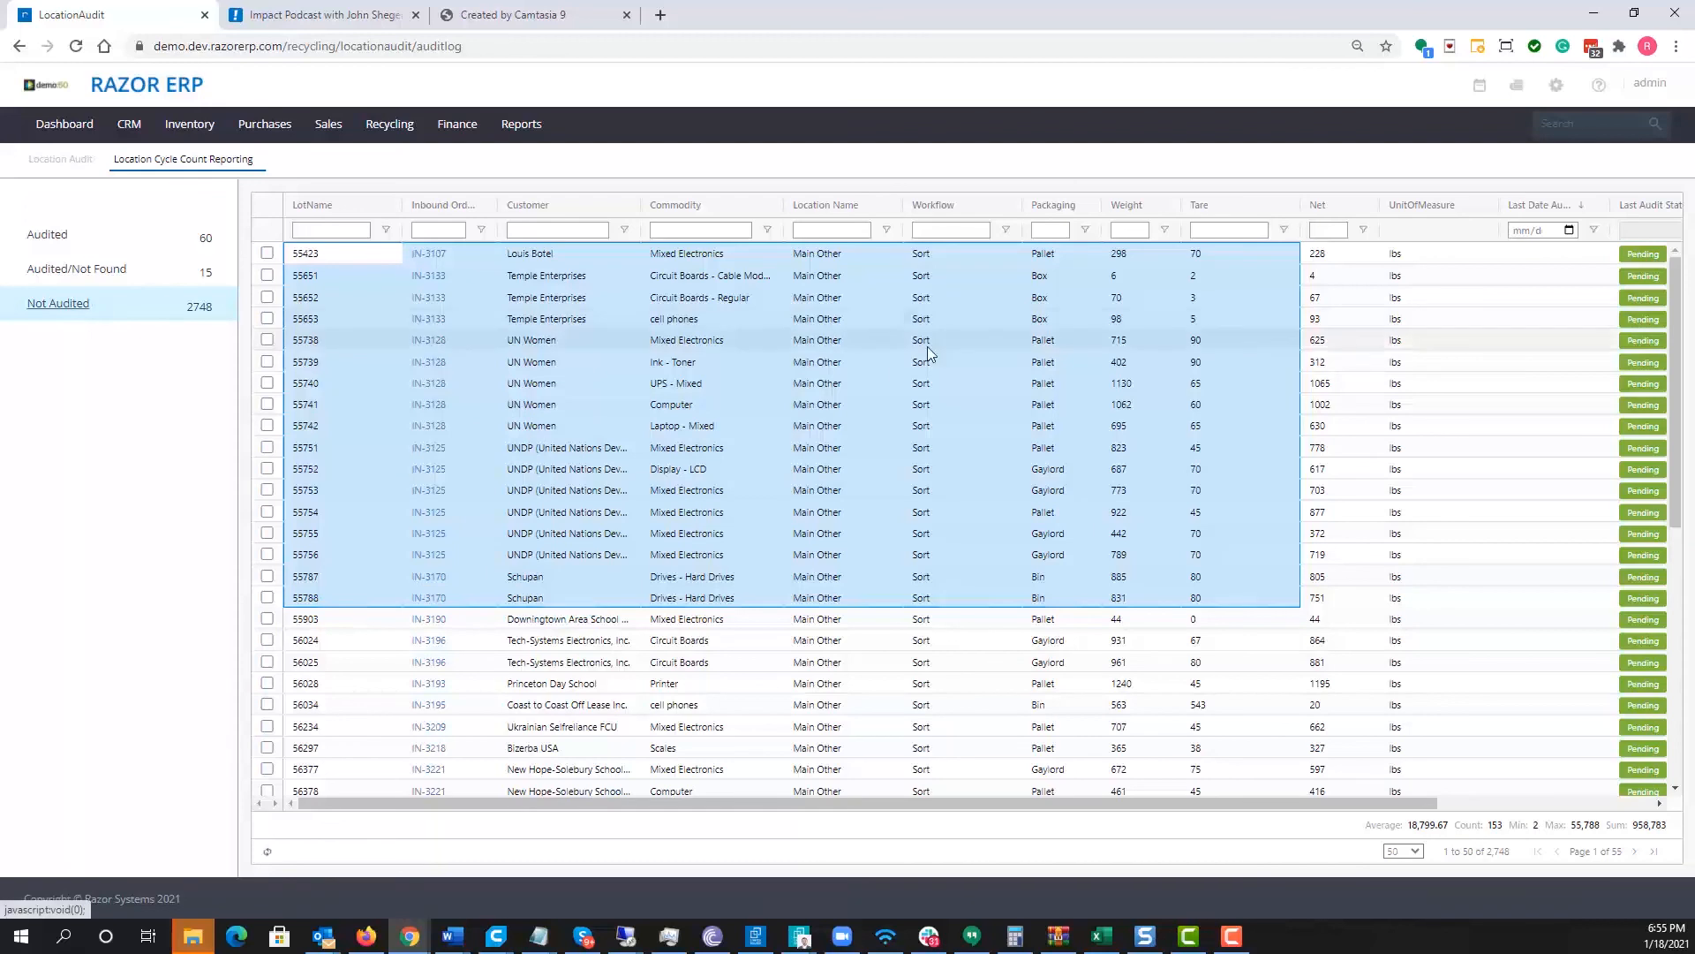
scroll(929, 347, "right", 3)
scroll(929, 347, "right", 3)
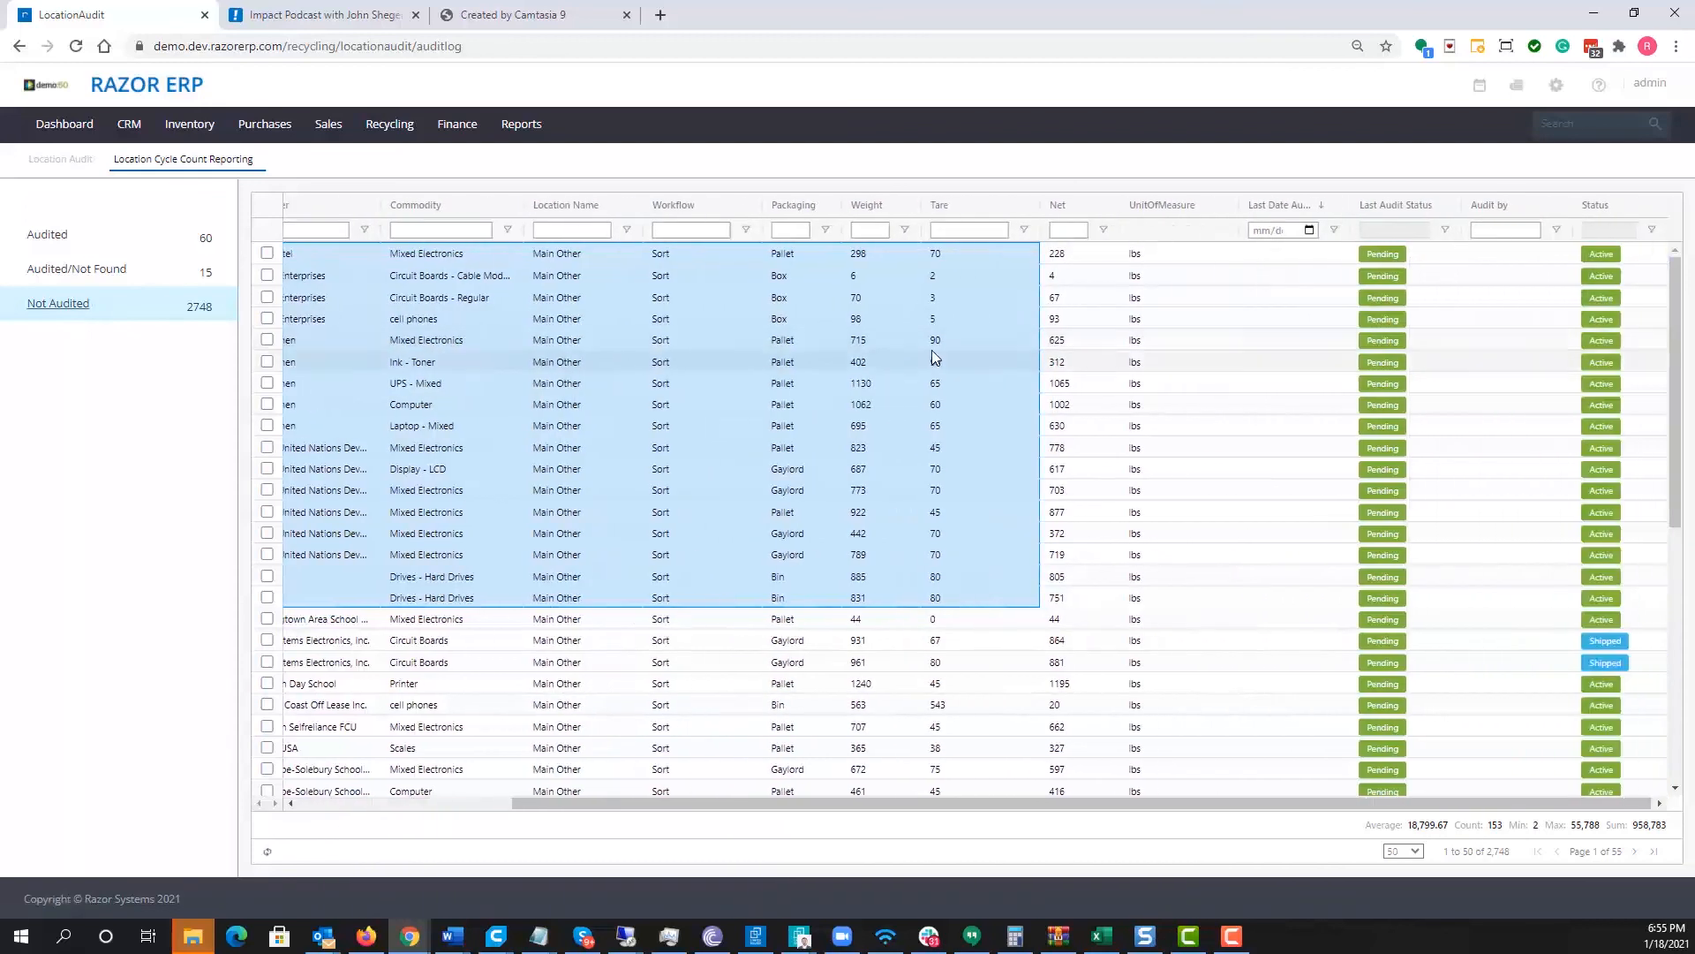